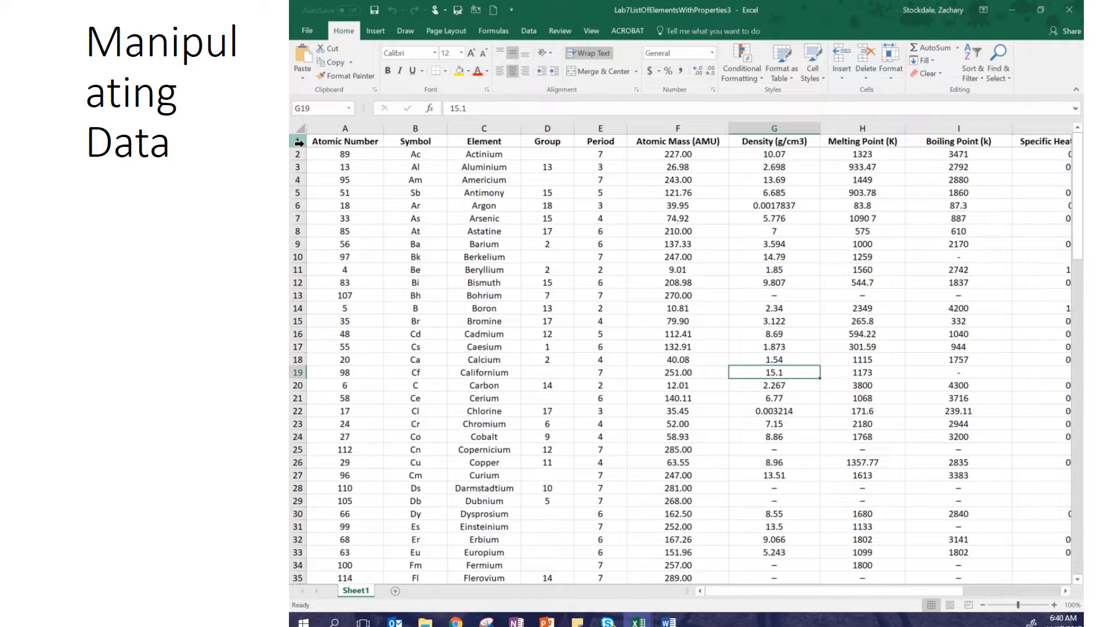
# - Turn on filtering for the header row of the element table
pyautogui.click(298, 143)
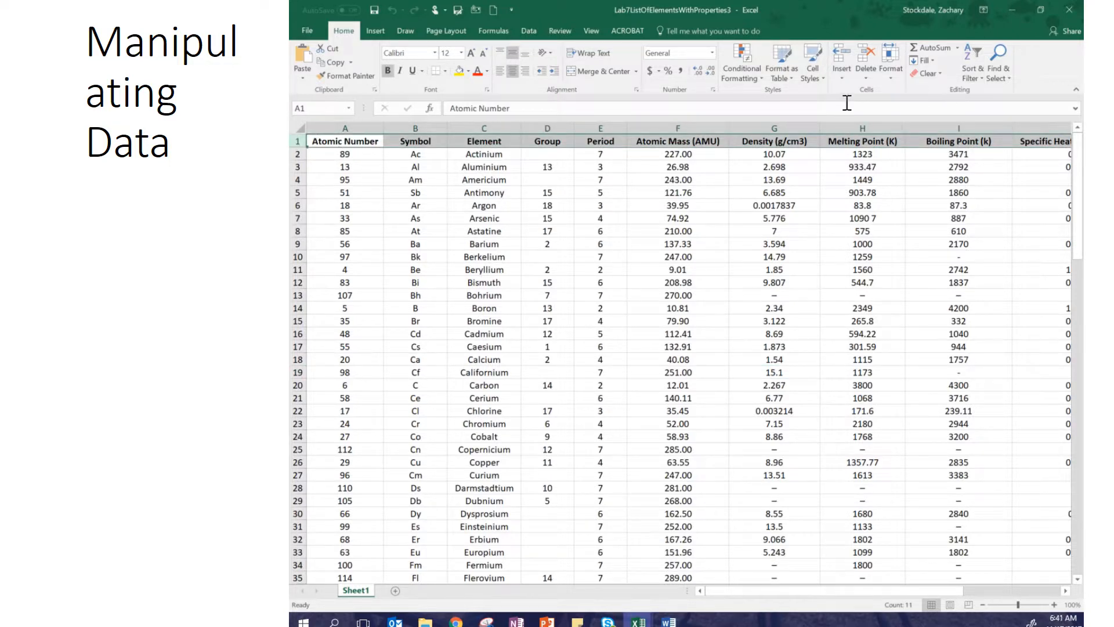
pyautogui.click(973, 70)
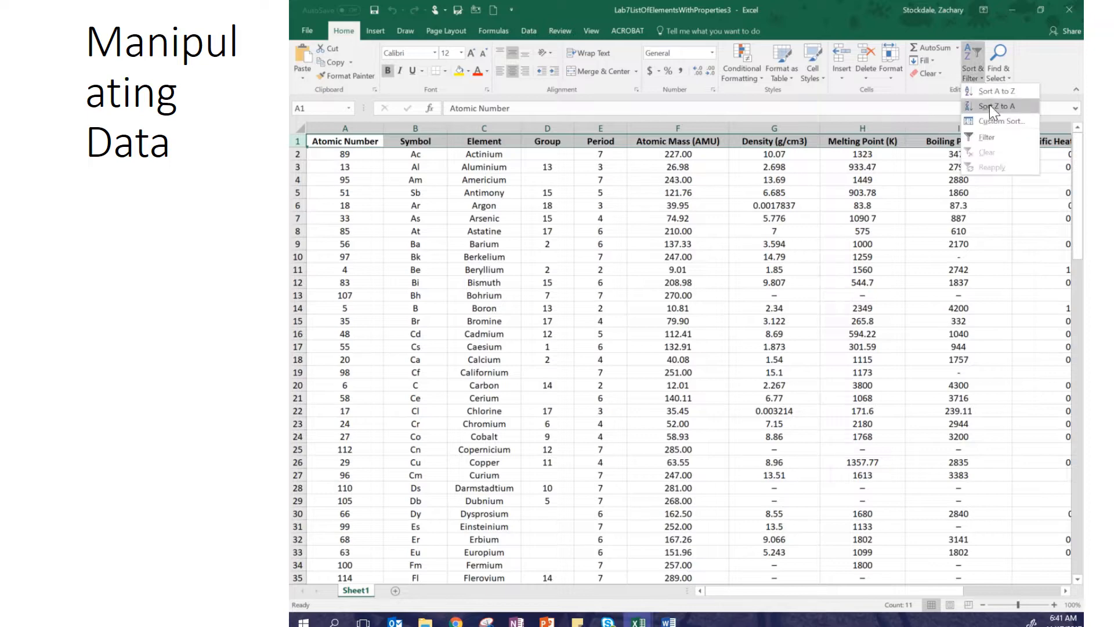
pyautogui.click(986, 137)
pyautogui.hscroll(3, 994, 140)
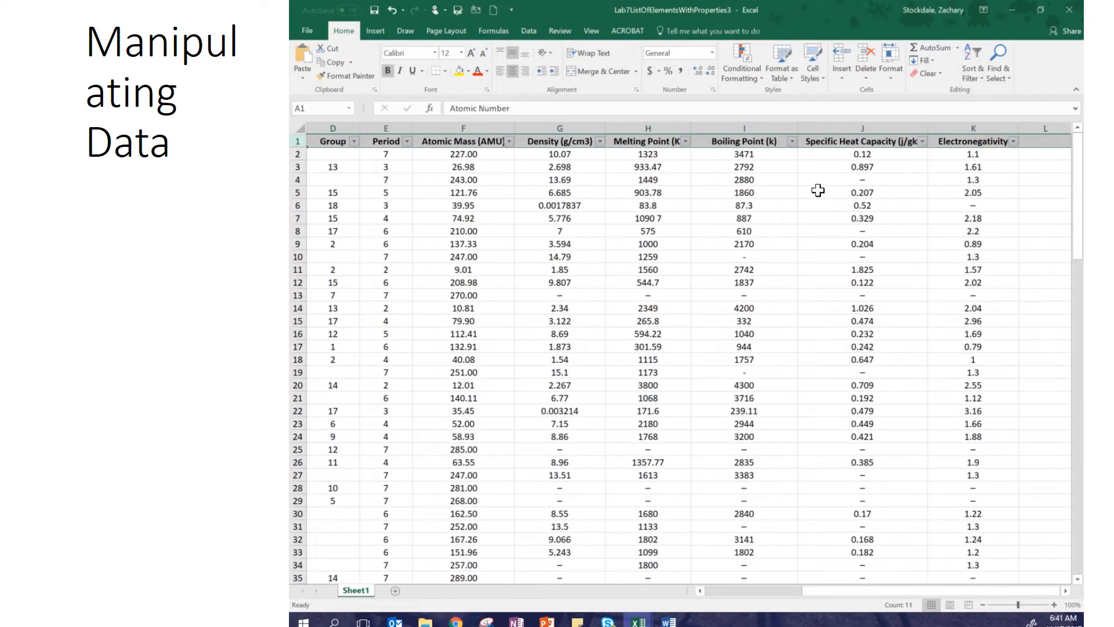
pyautogui.click(792, 141)
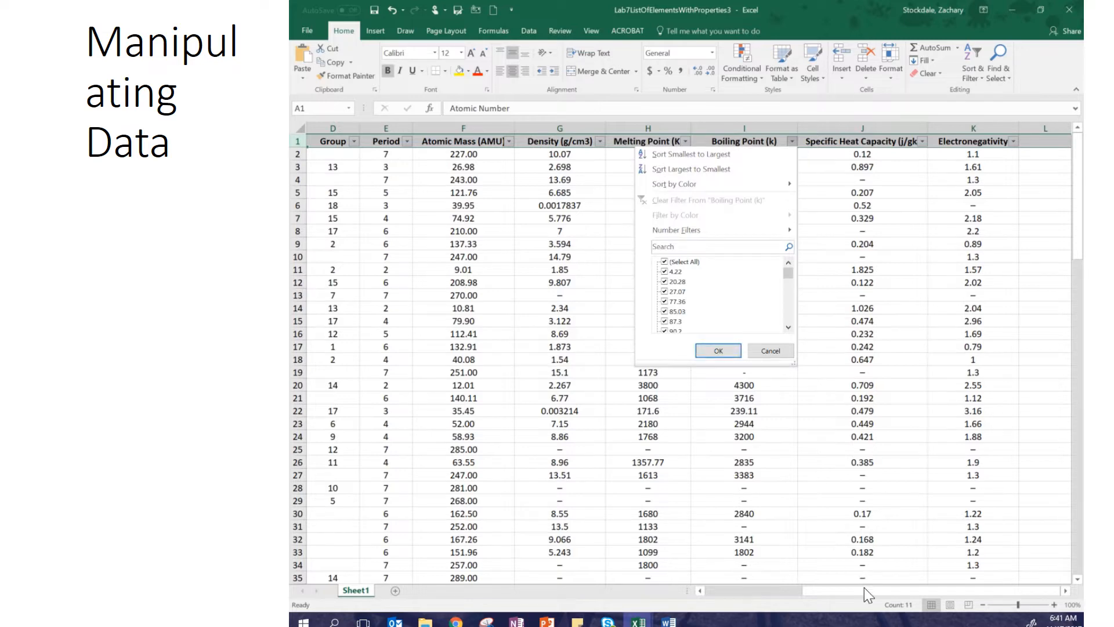
pyautogui.moveTo(865, 588); pyautogui.dragTo(759, 594)
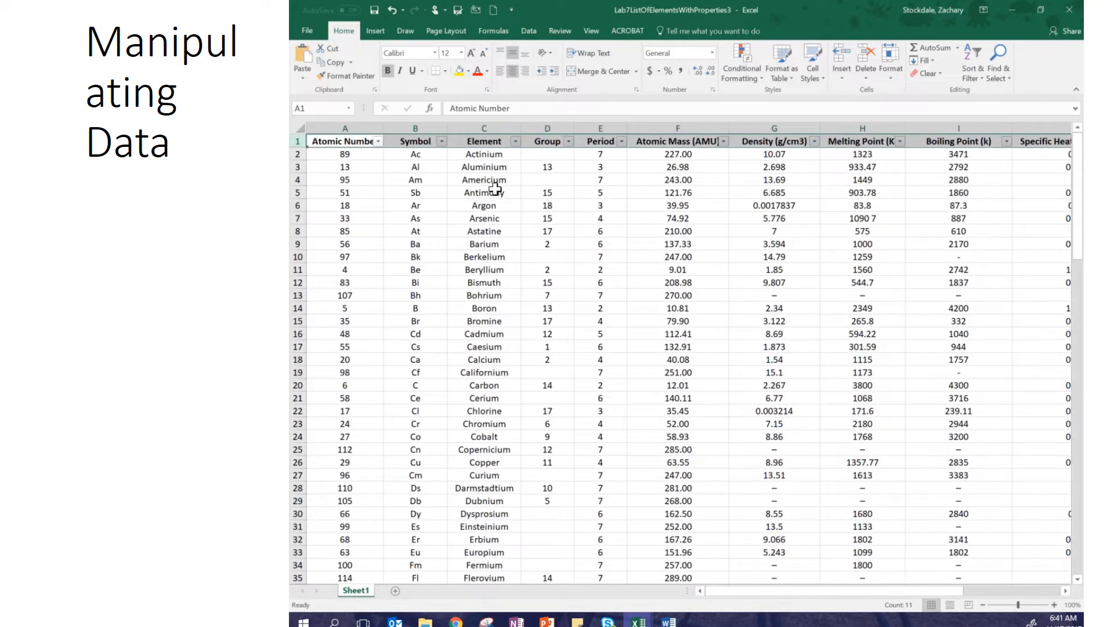
pyautogui.click(379, 141)
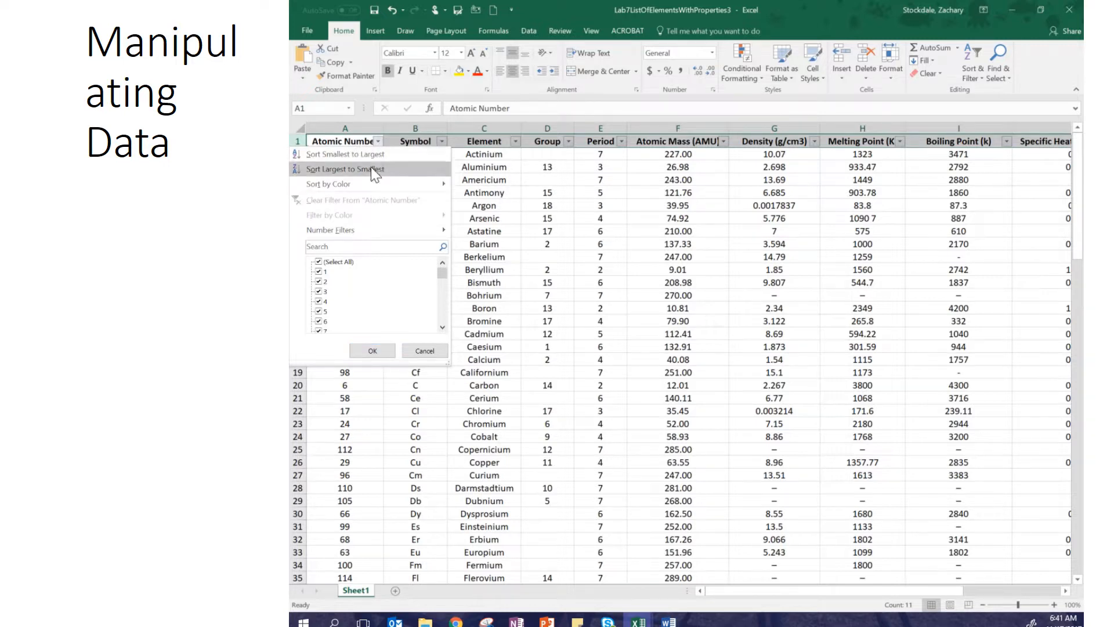
pyautogui.click(455, 90)
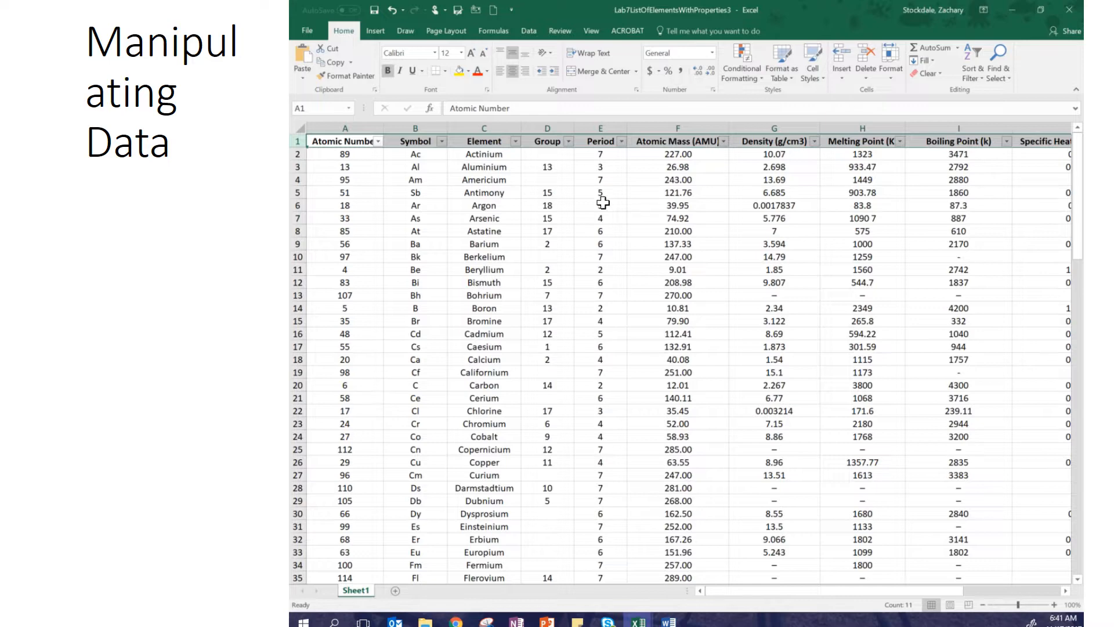
# - Sort the table by Atomic Number from smallest to largest
pyautogui.click(377, 141)
pyautogui.click(377, 155)
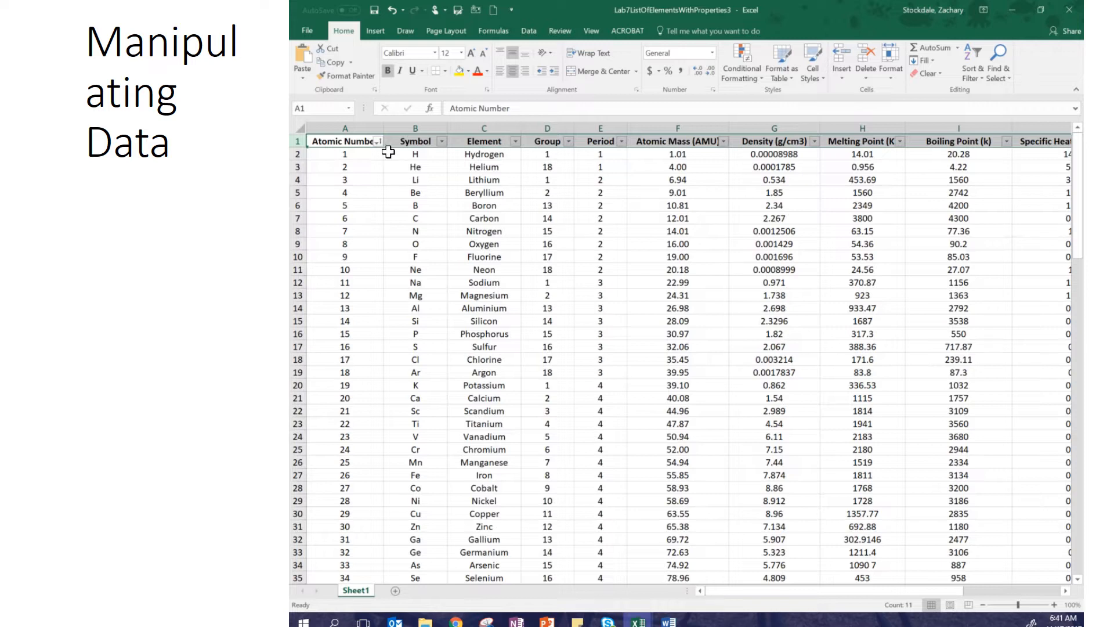
pyautogui.click(623, 143)
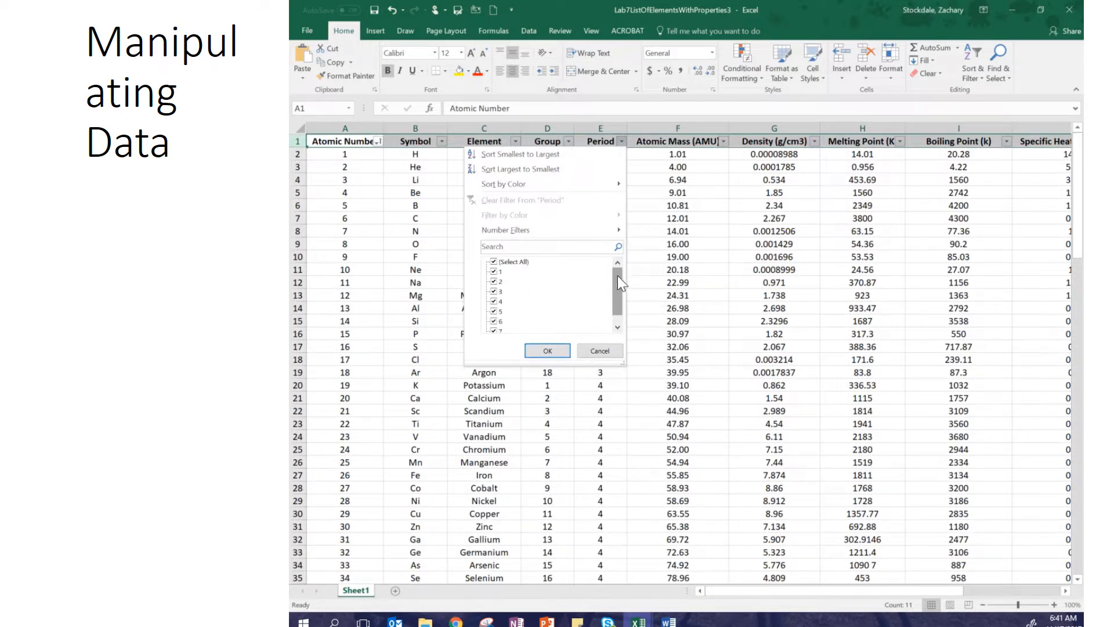
pyautogui.moveTo(616, 184)
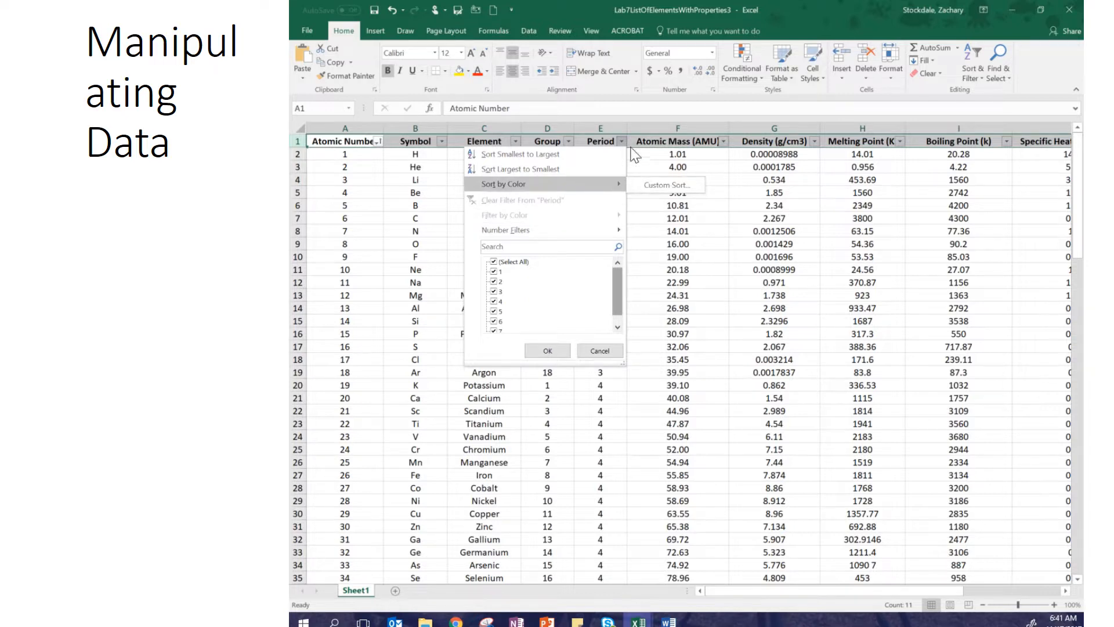
pyautogui.click(569, 141)
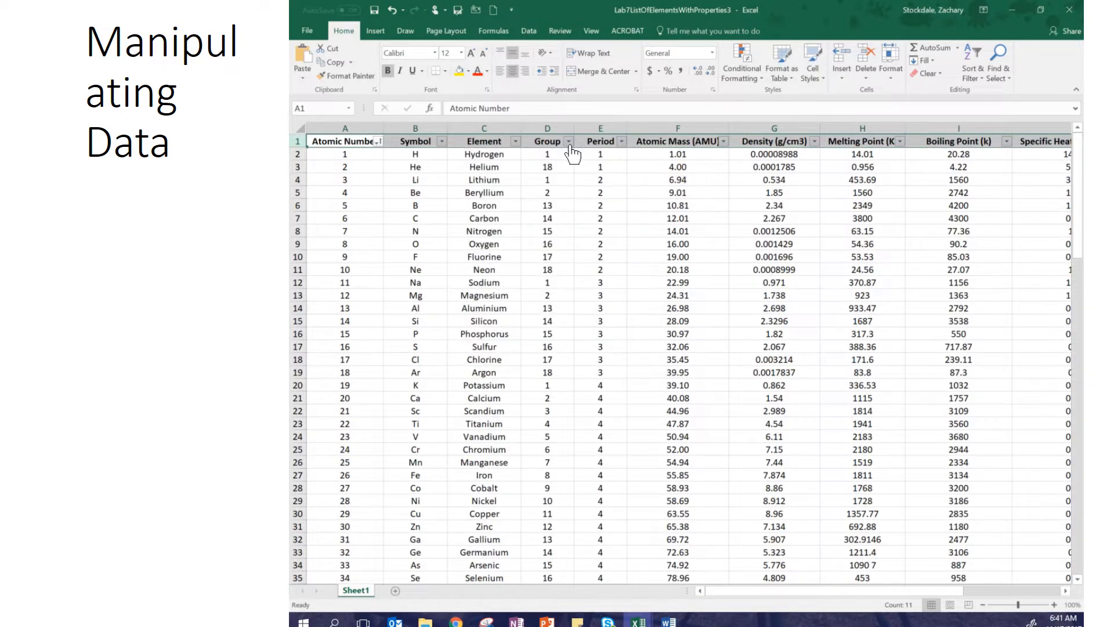
# - Filter the Group column to show only groups 1, 2 and 13, and sort it from smallest to largest
pyautogui.click(569, 141)
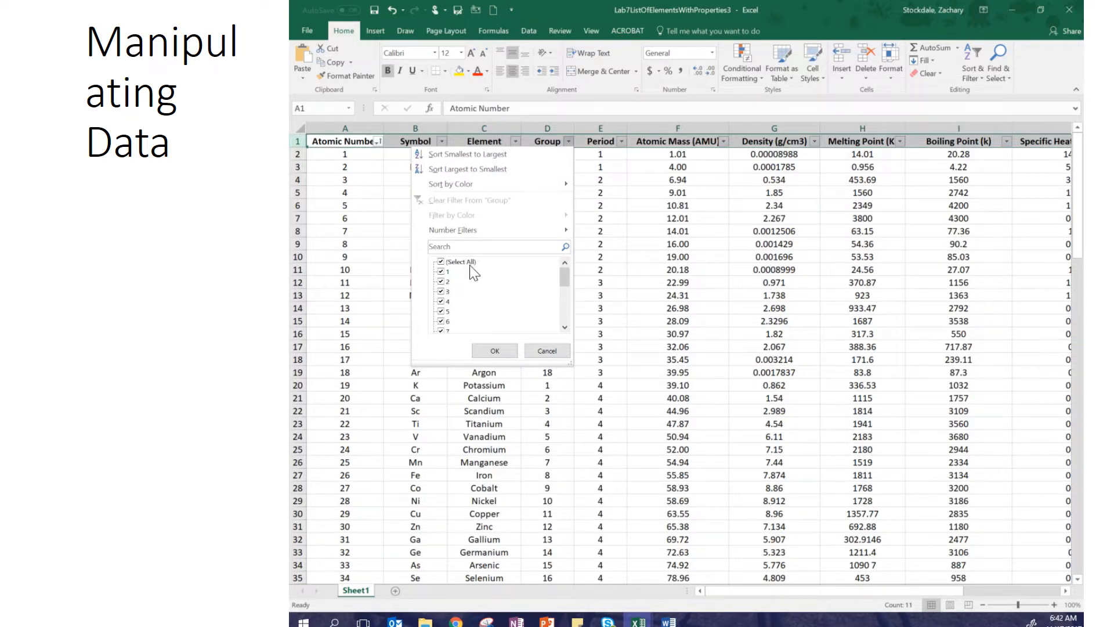
pyautogui.click(441, 263)
pyautogui.click(443, 272)
pyautogui.scroll(-2, 458, 301)
pyautogui.click(440, 311)
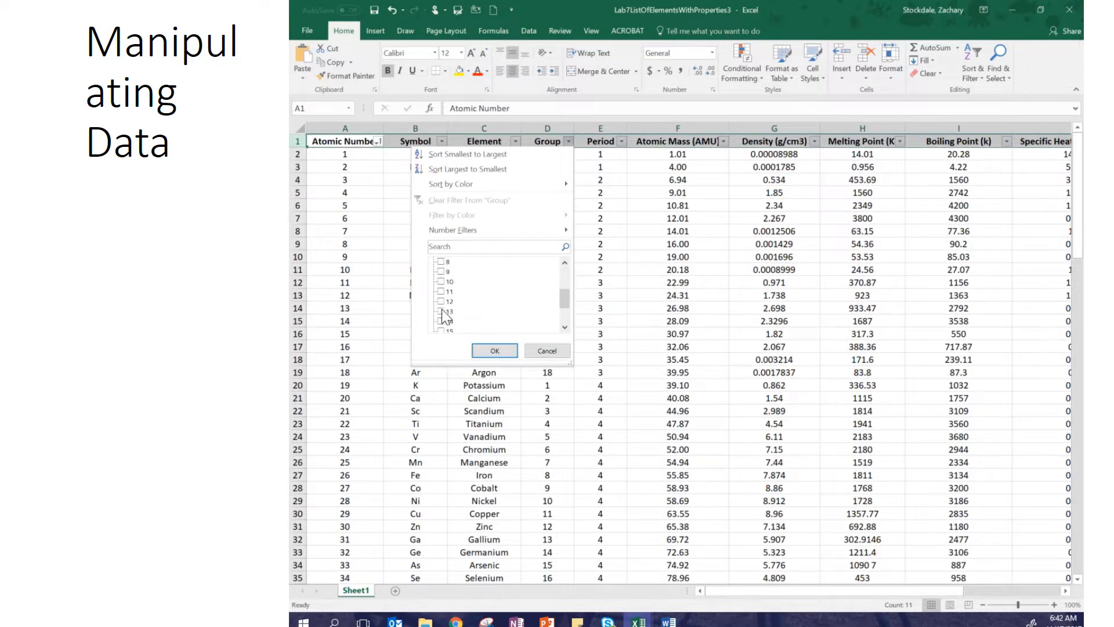
pyautogui.click(494, 350)
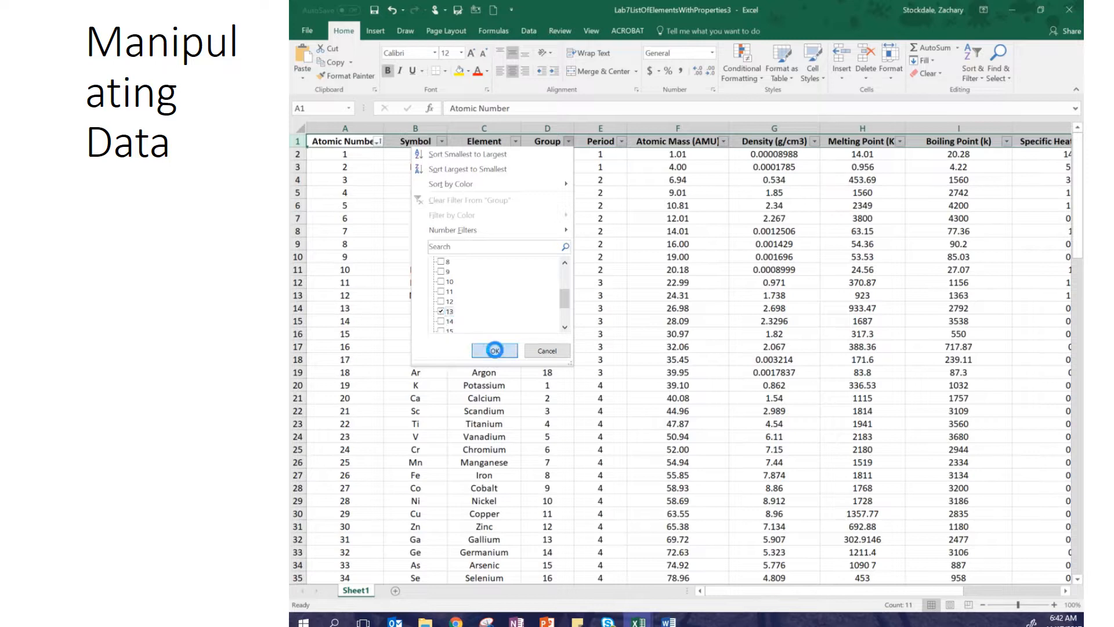
pyautogui.click(568, 141)
pyautogui.click(540, 155)
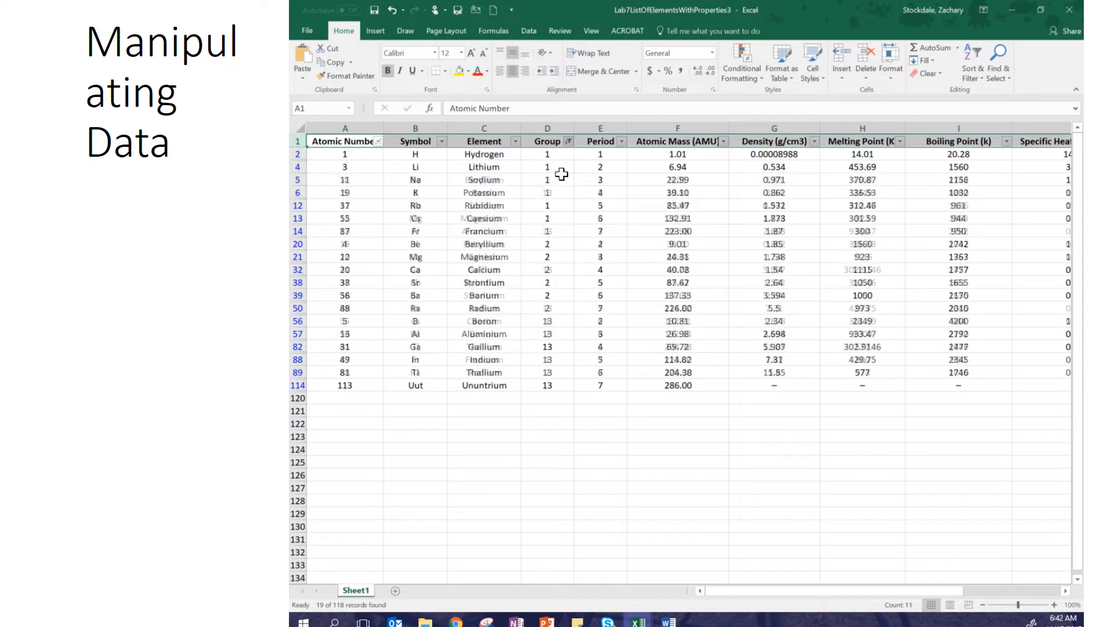
pyautogui.moveTo(558, 157); pyautogui.dragTo(562, 388)
pyautogui.click(558, 248)
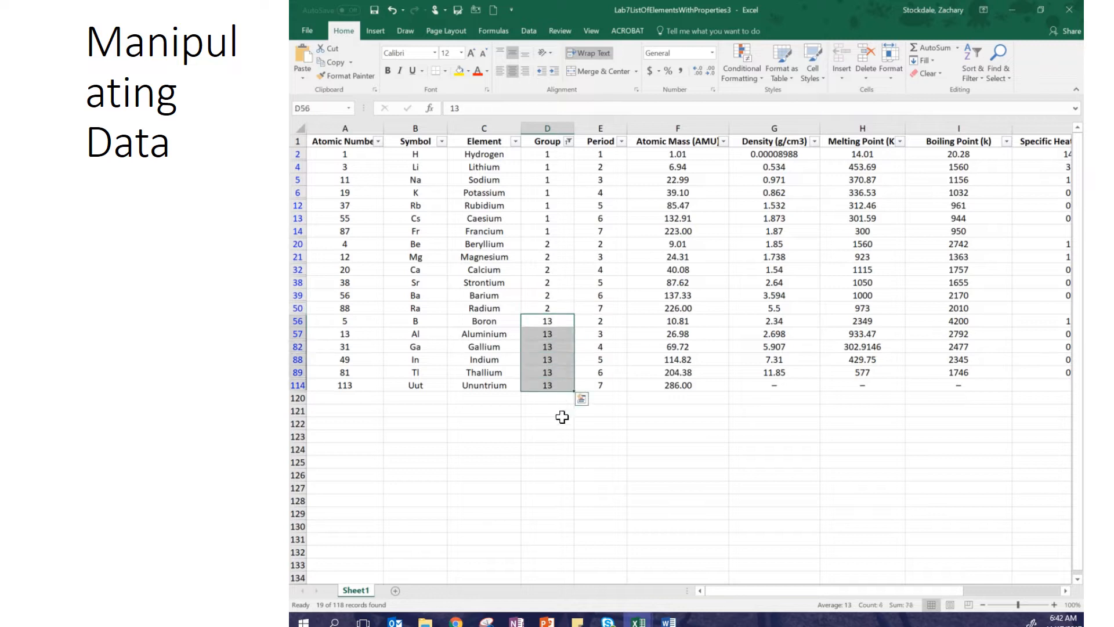
pyautogui.click(562, 423)
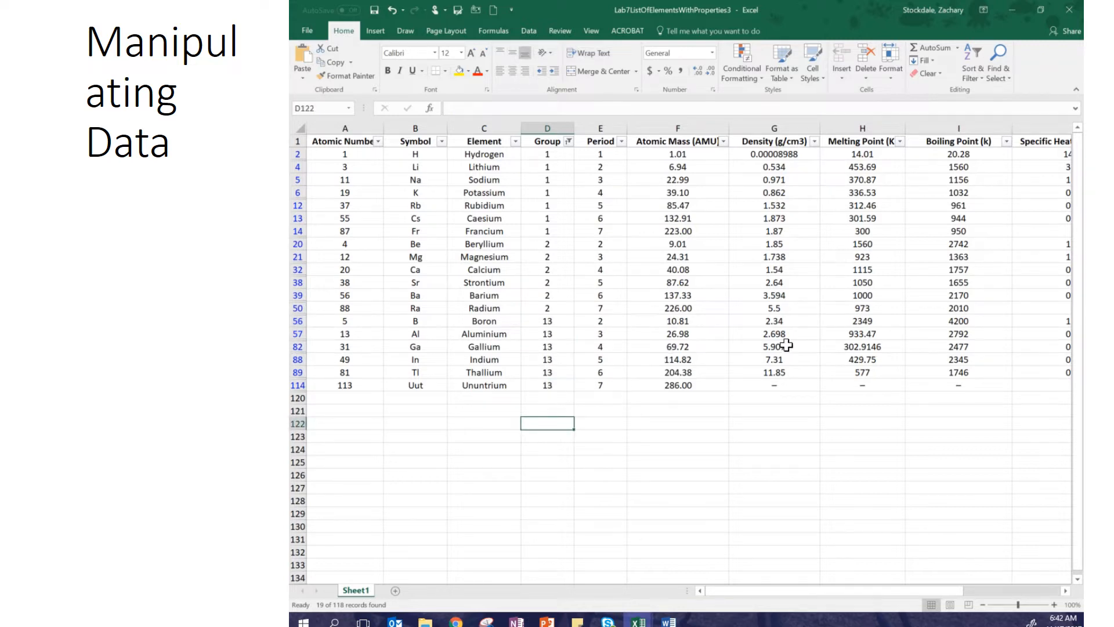
# - Hide the Atomic Mass, Density and Melting Point columns (F to H)
pyautogui.moveTo(761, 591); pyautogui.dragTo(881, 589)
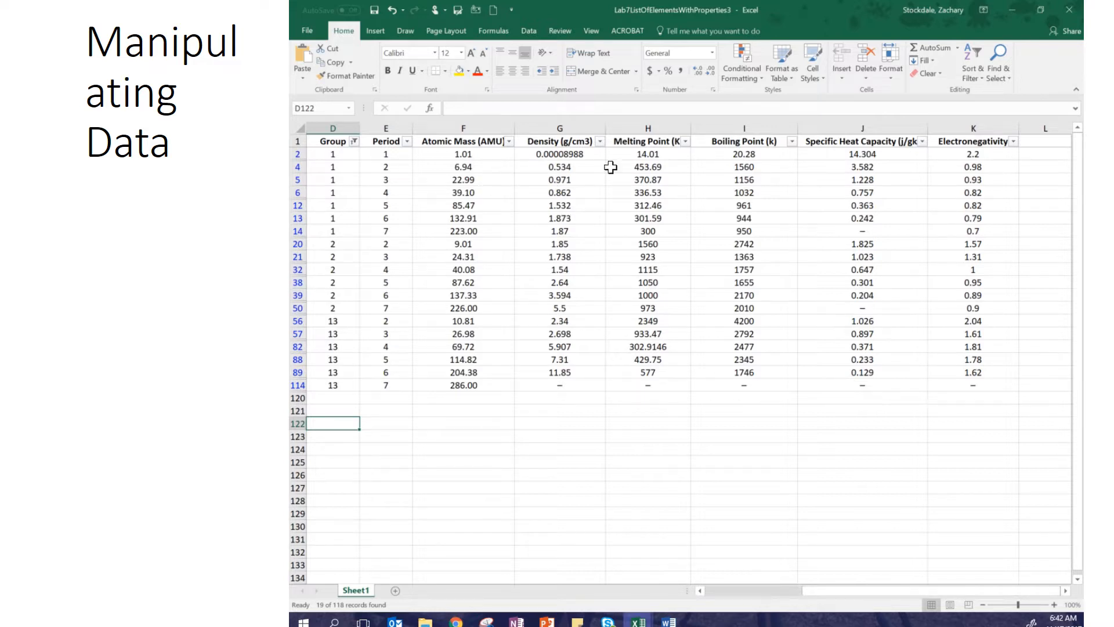
pyautogui.click(746, 124)
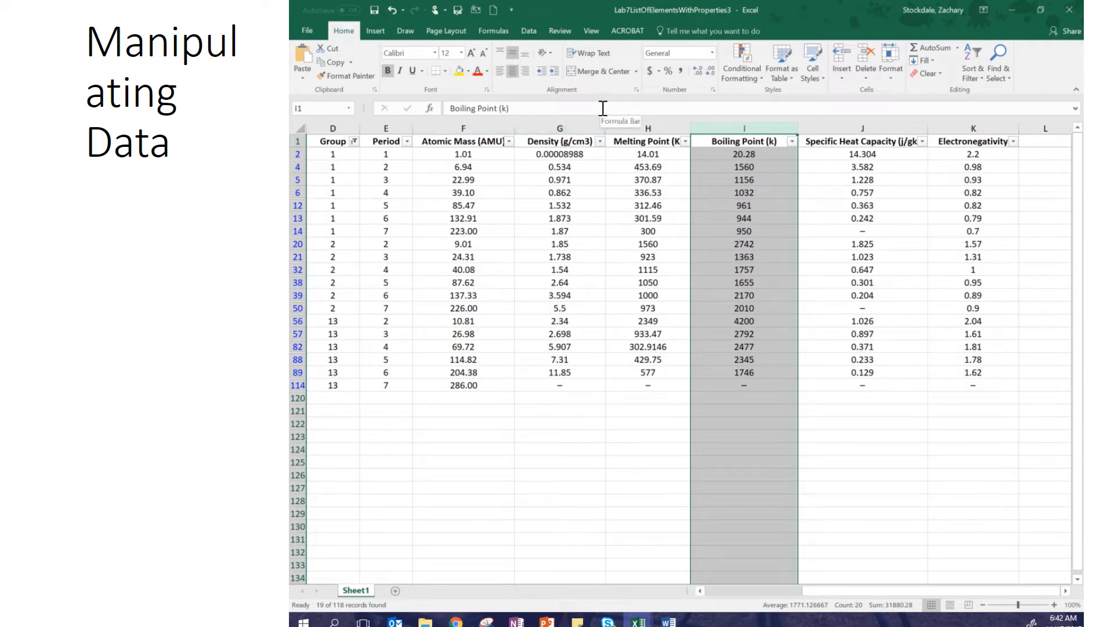
pyautogui.click(450, 123)
pyautogui.rightClick(457, 132)
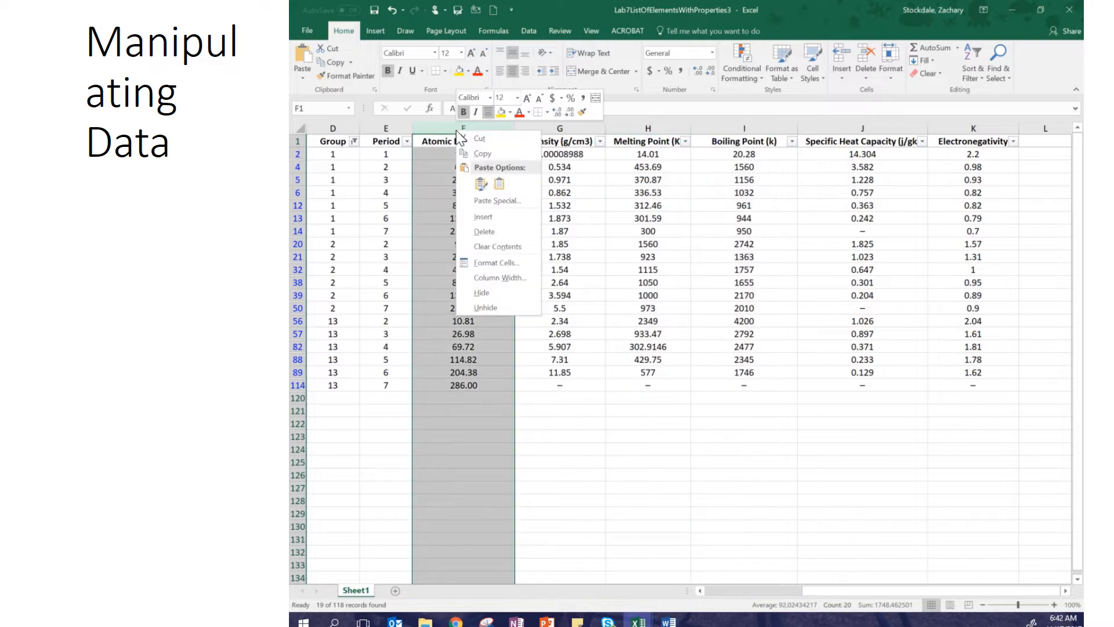
pyautogui.click(450, 125)
pyautogui.moveTo(450, 125); pyautogui.dragTo(619, 125)
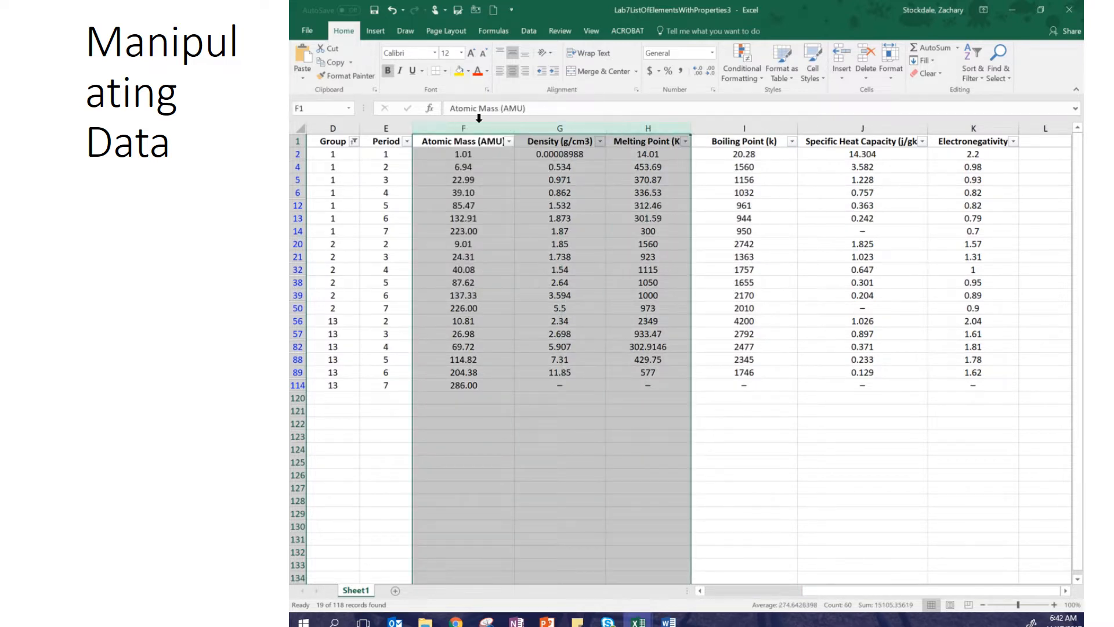
pyautogui.rightClick(534, 123)
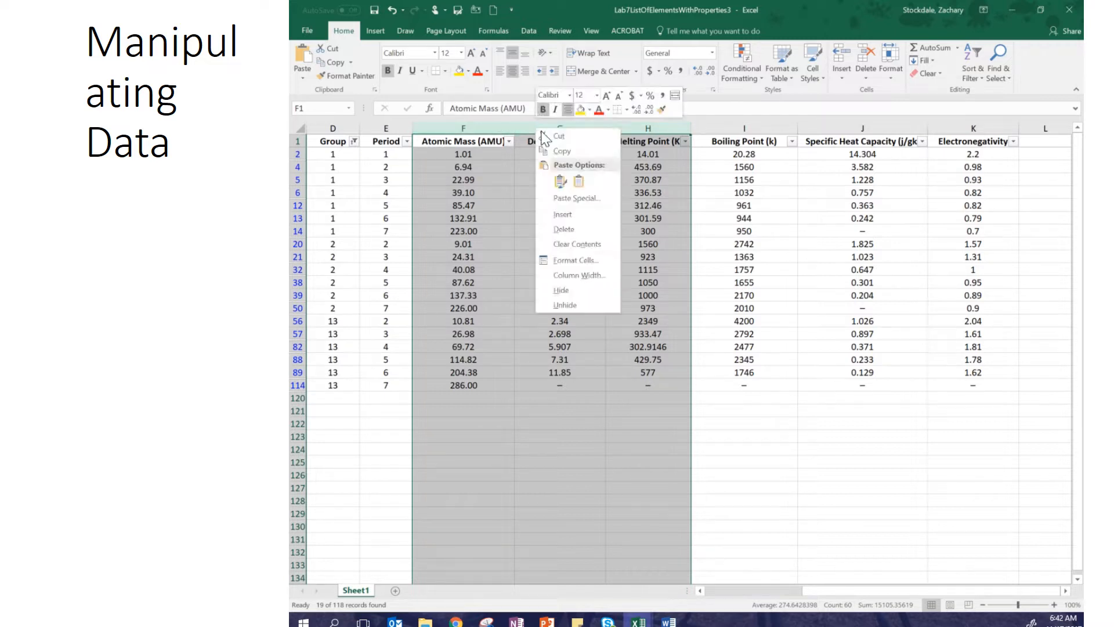
pyautogui.click(576, 291)
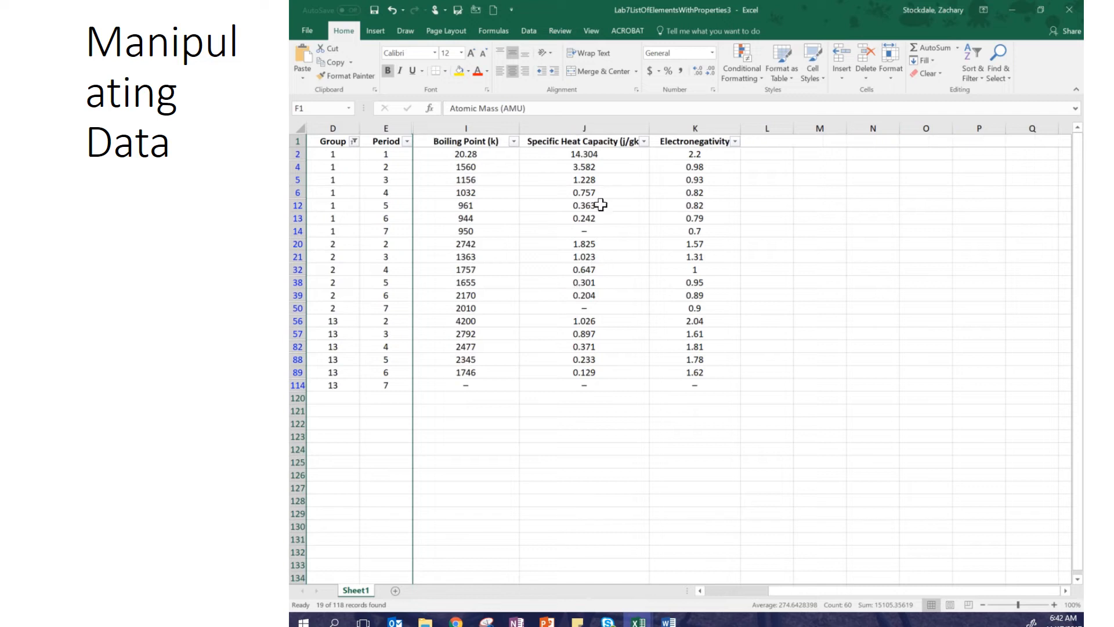
# - Hide the Specific Heat Capacity and Electronegativity columns (J and K)
pyautogui.click(582, 128)
pyautogui.moveTo(659, 131); pyautogui.dragTo(661, 129)
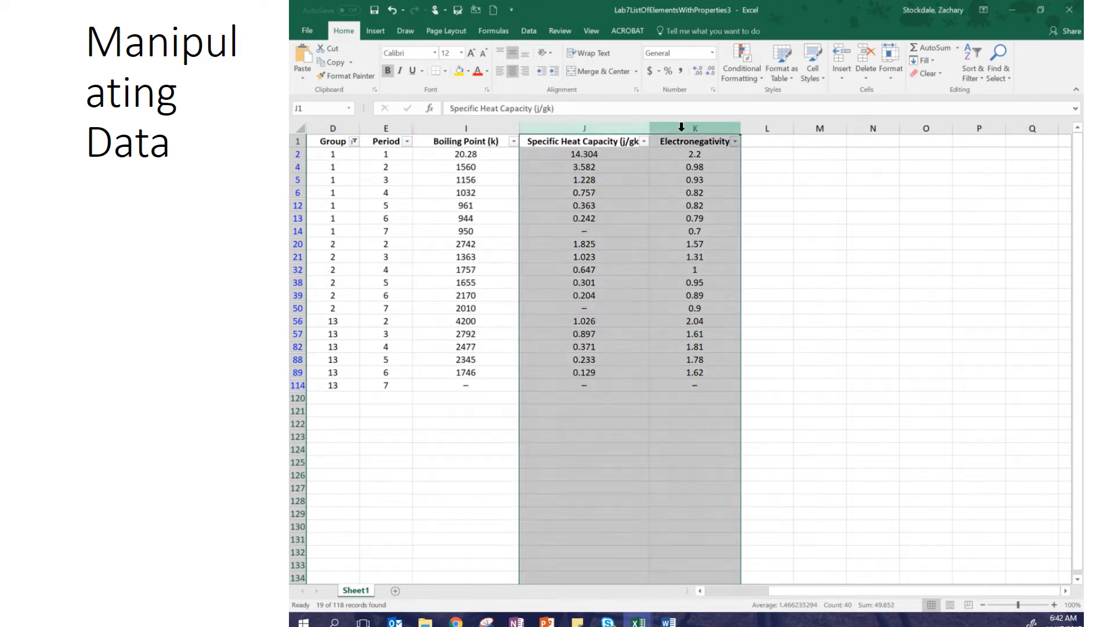
pyautogui.rightClick(623, 124)
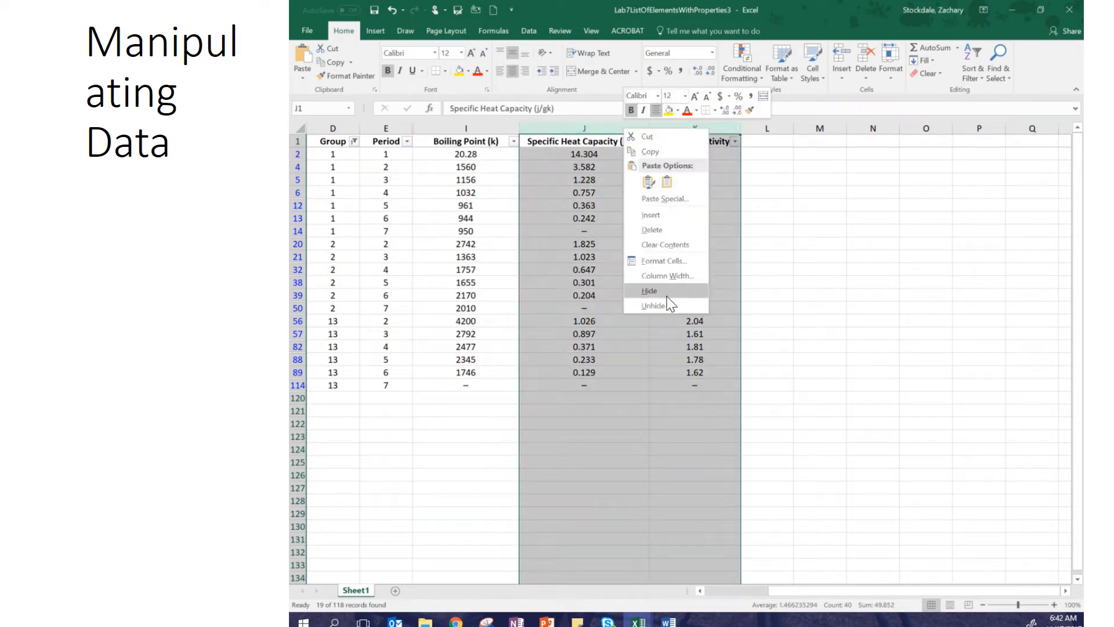
pyautogui.click(666, 299)
pyautogui.click(664, 429)
# - Copy the whole filtered table with its headers into a new sheet at A1, and widen the Boiling Point column there
pyautogui.moveTo(837, 592); pyautogui.dragTo(684, 593)
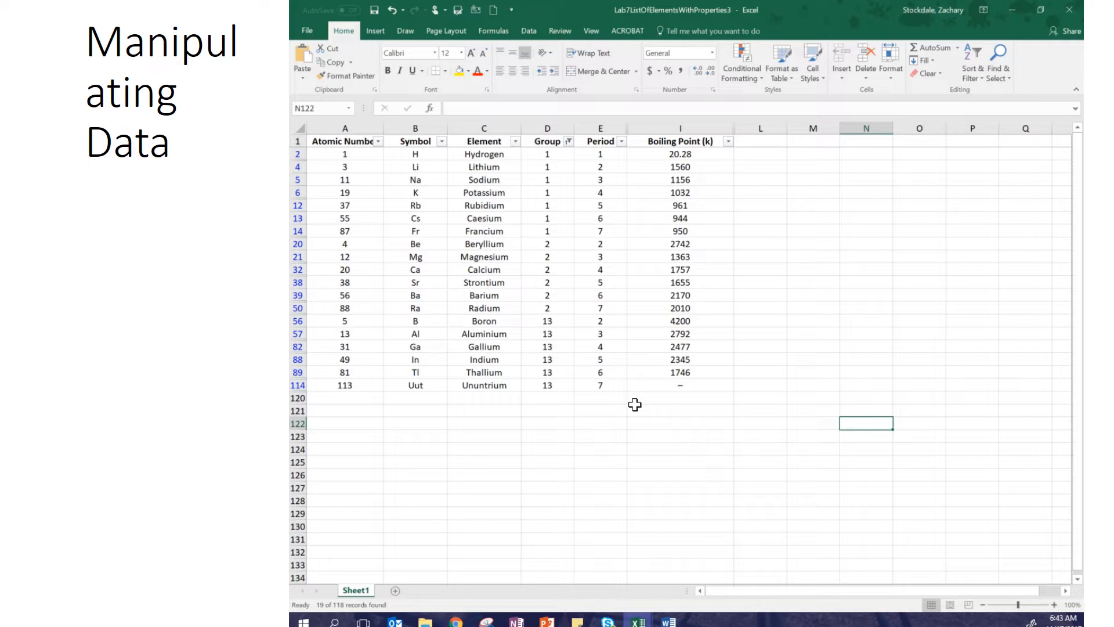
pyautogui.moveTo(346, 142); pyautogui.dragTo(668, 381)
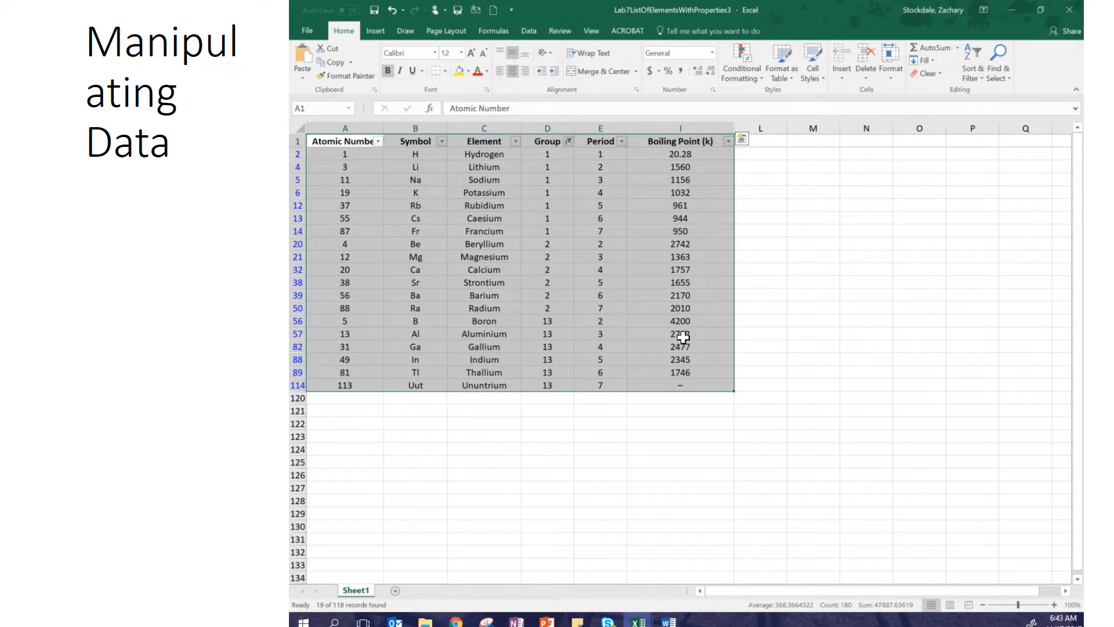
pyautogui.hotkey('ctrl', 'c')
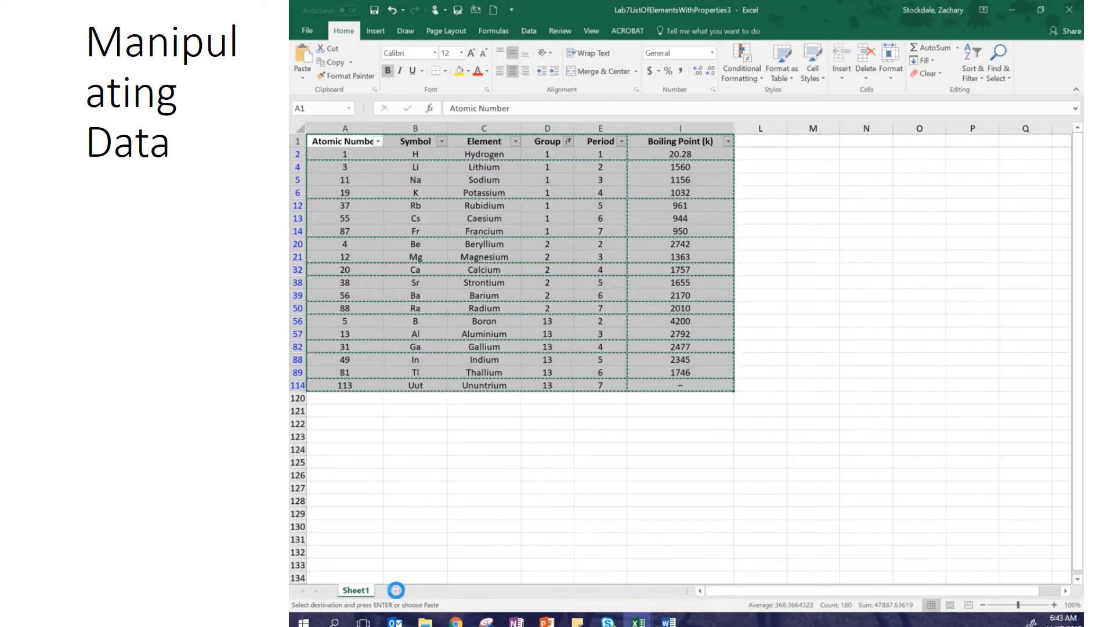
pyautogui.click(395, 590)
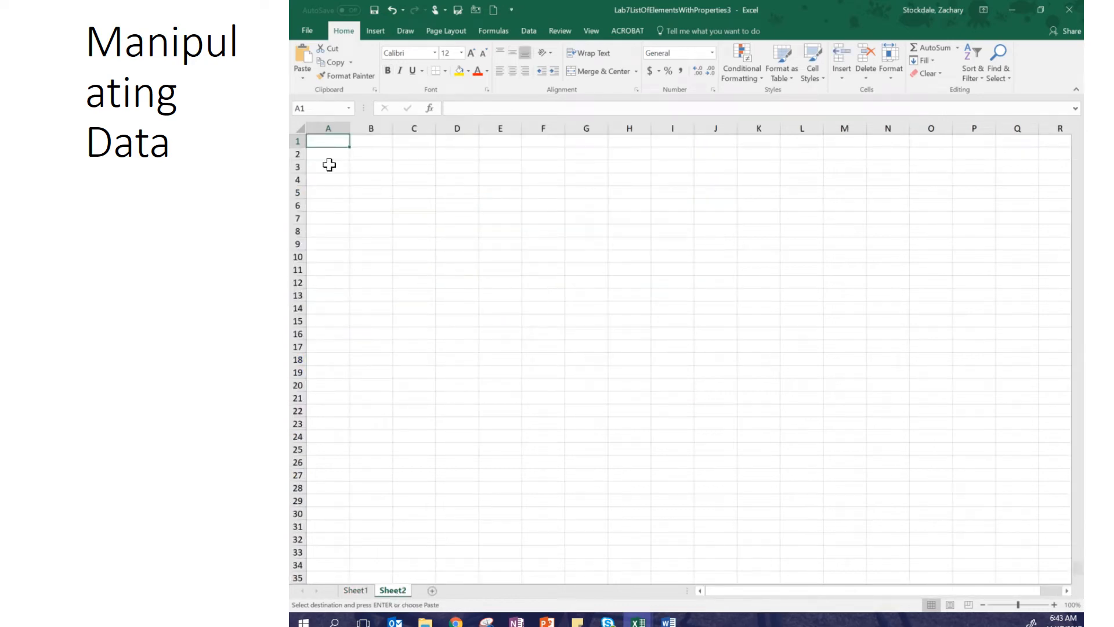
pyautogui.hotkey('ctrl', 'v')
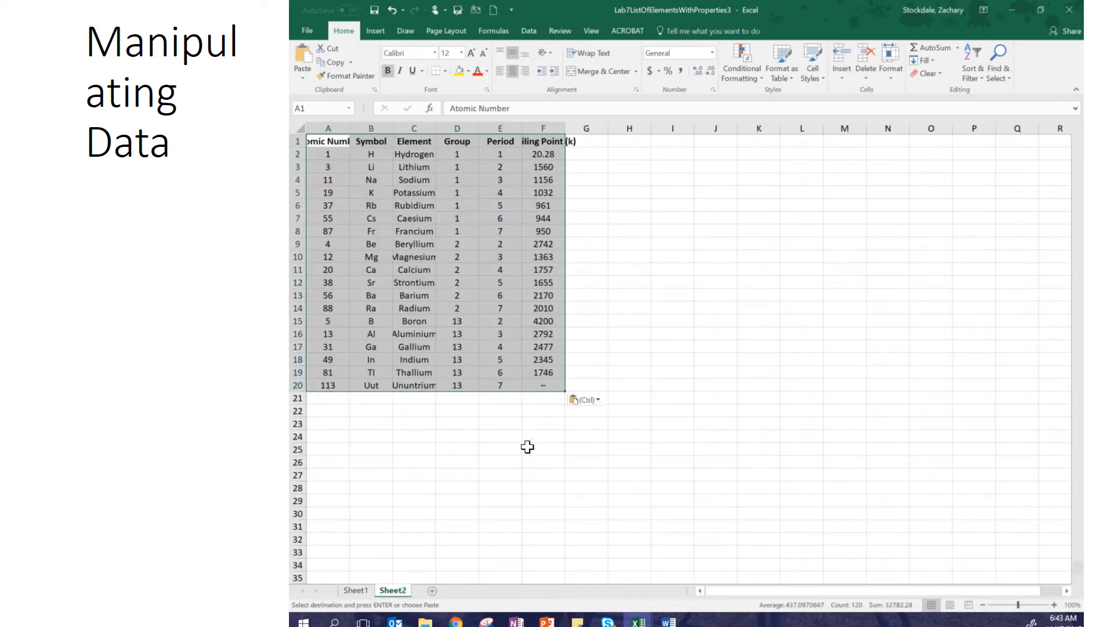
pyautogui.click(529, 449)
pyautogui.moveTo(568, 127); pyautogui.dragTo(598, 127)
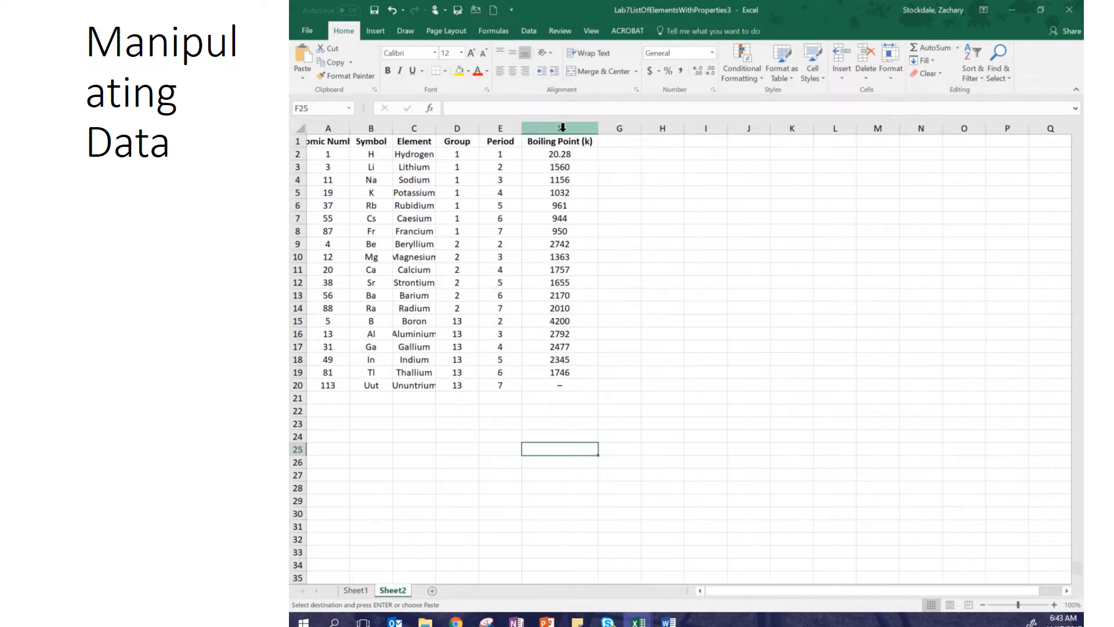
# - Rename the new sheet as BP Groups and return to Sheet1
pyautogui.rightClick(400, 591)
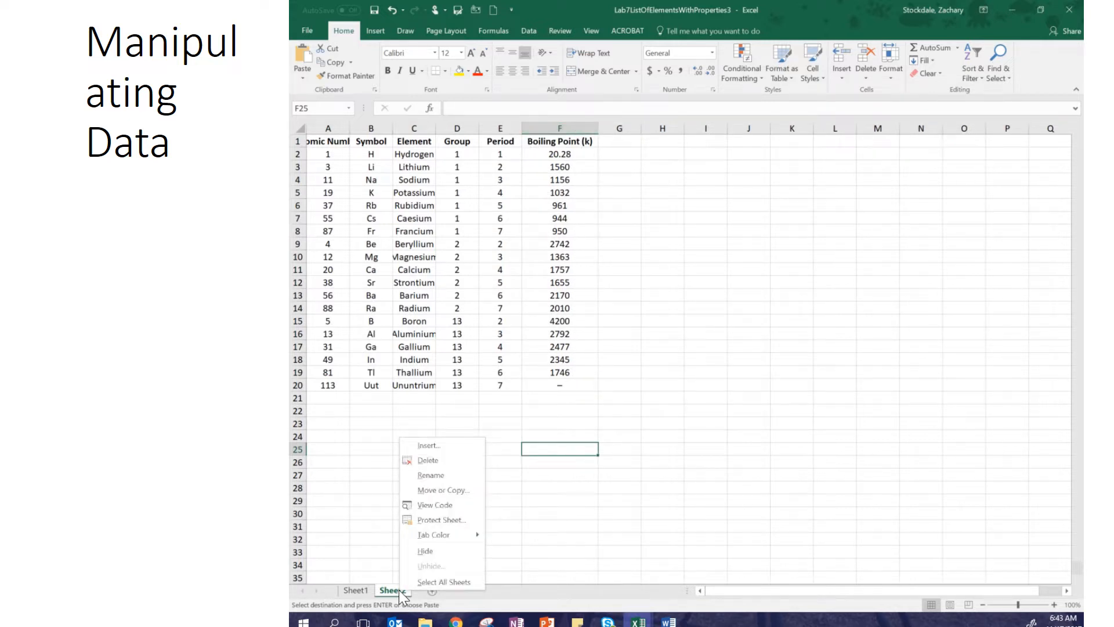
pyautogui.click(462, 475)
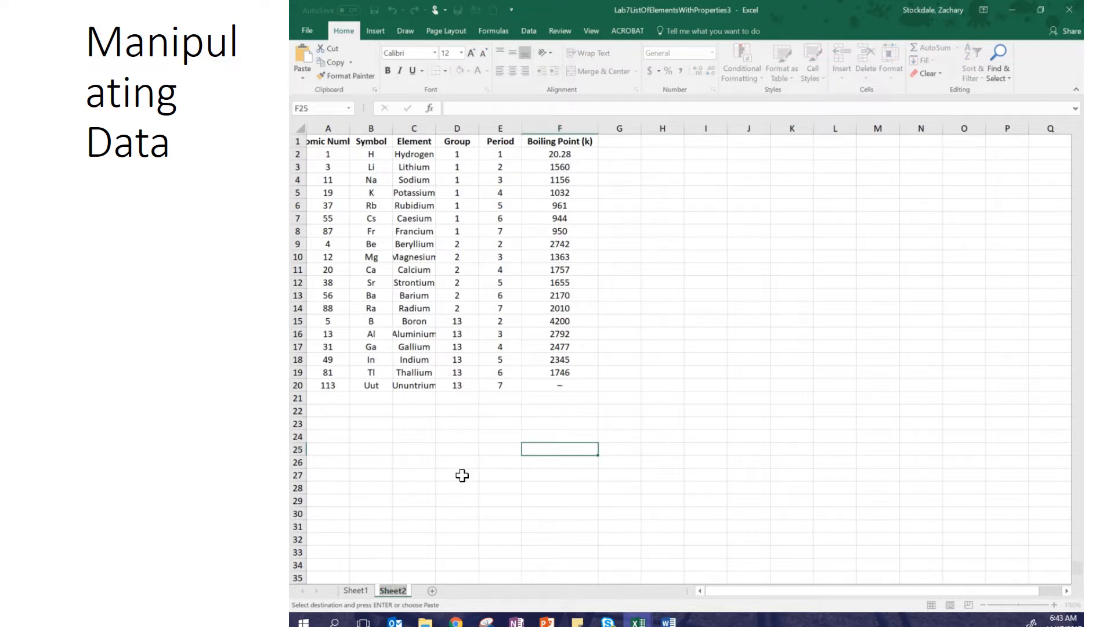
pyautogui.write('BP Groups')
pyautogui.press('Return')
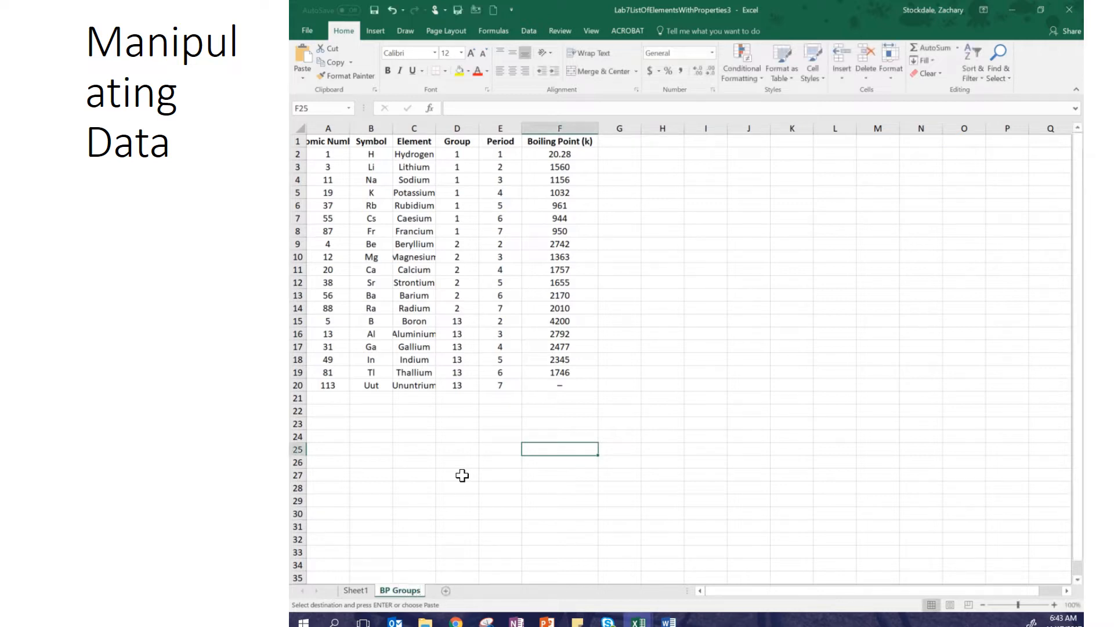
pyautogui.click(352, 592)
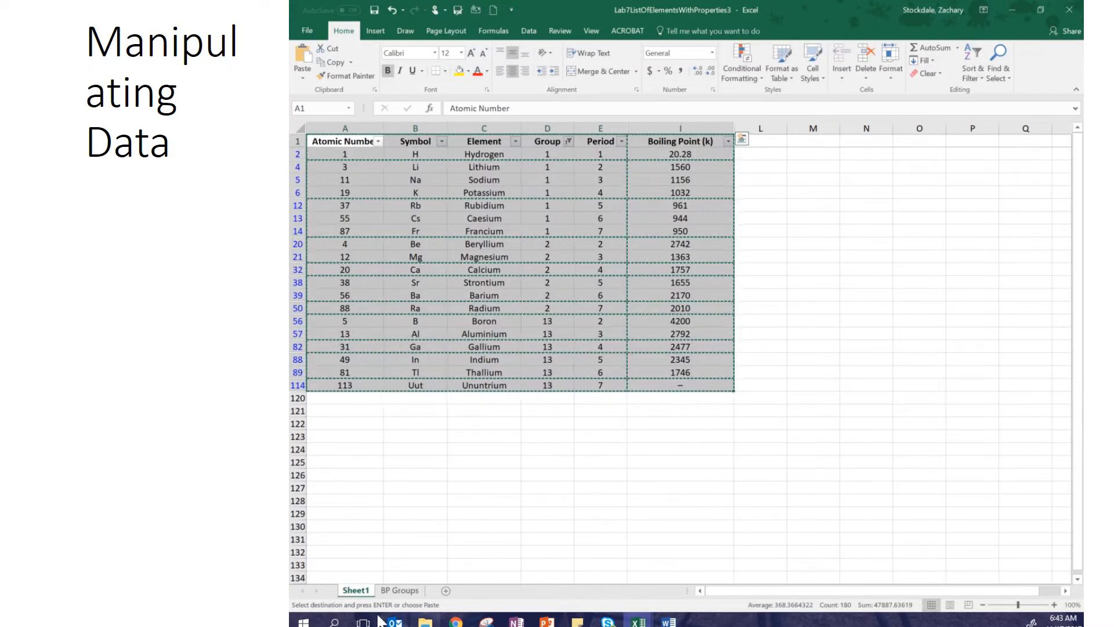
# - Set the Group column's filter on Sheet1 to include all groups again
pyautogui.click(532, 450)
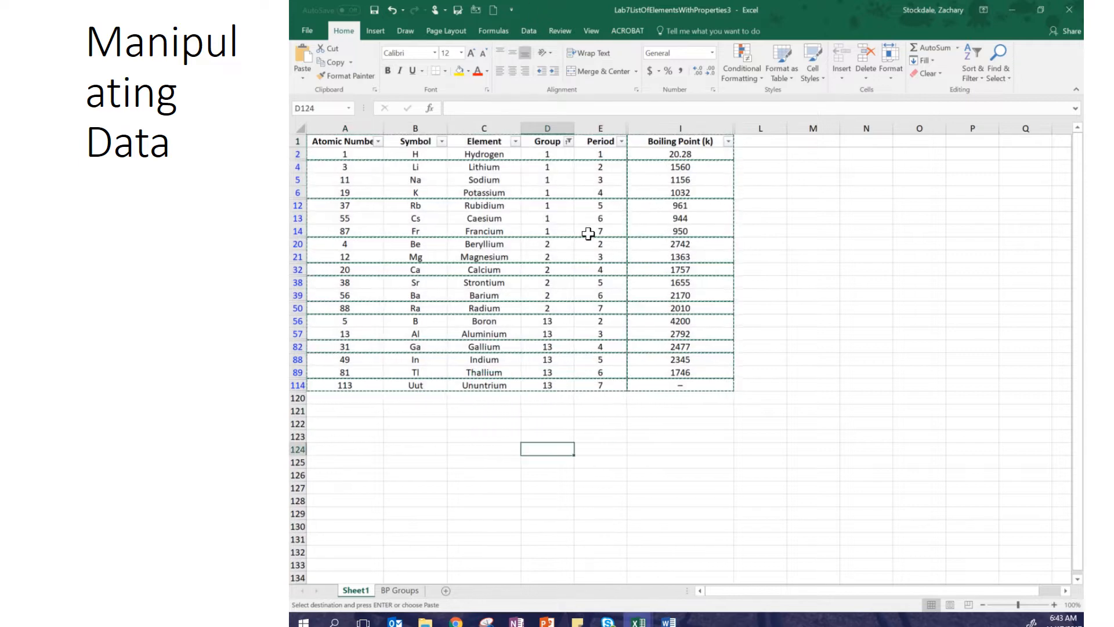
pyautogui.click(568, 142)
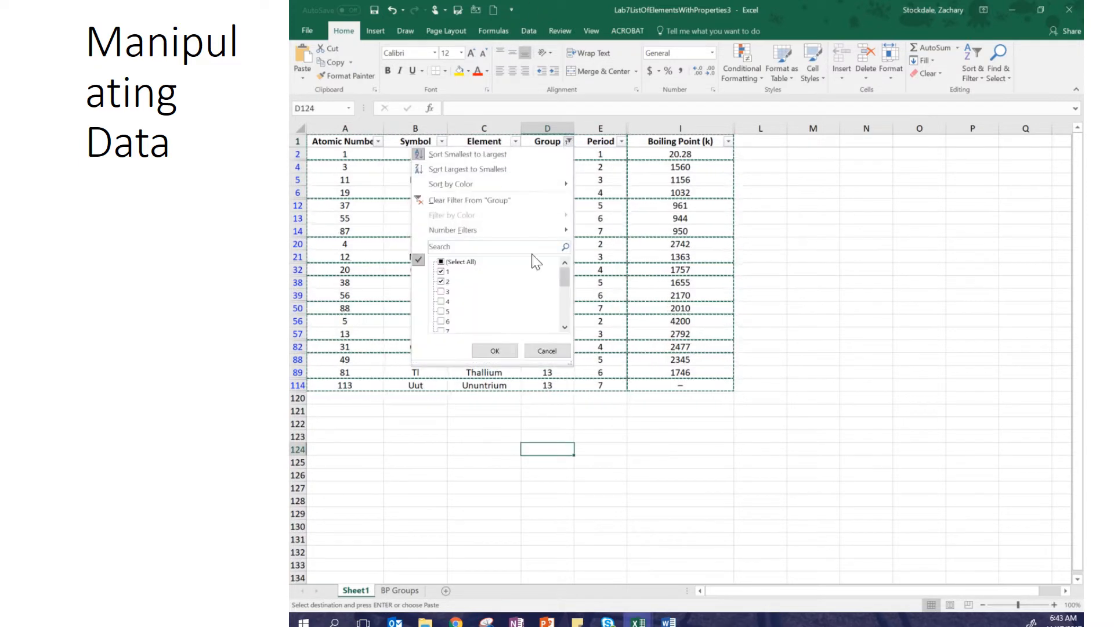
pyautogui.click(441, 262)
pyautogui.click(494, 351)
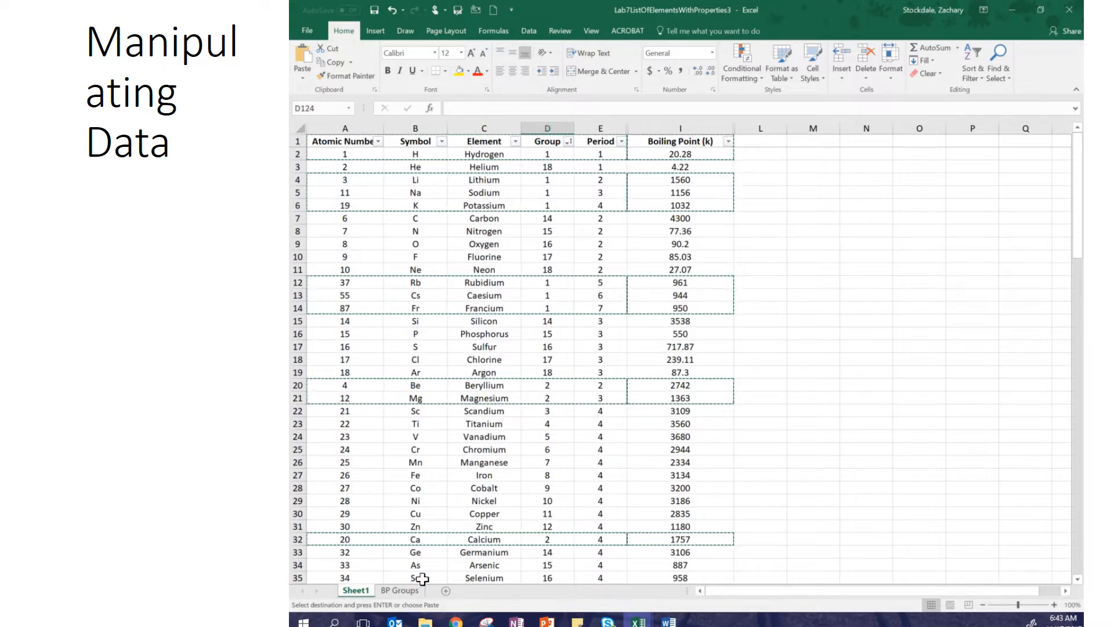
# - Insert a blank markers-only scatter chart on the BP Groups sheet and move it clear of the table, starting around H10
pyautogui.click(408, 593)
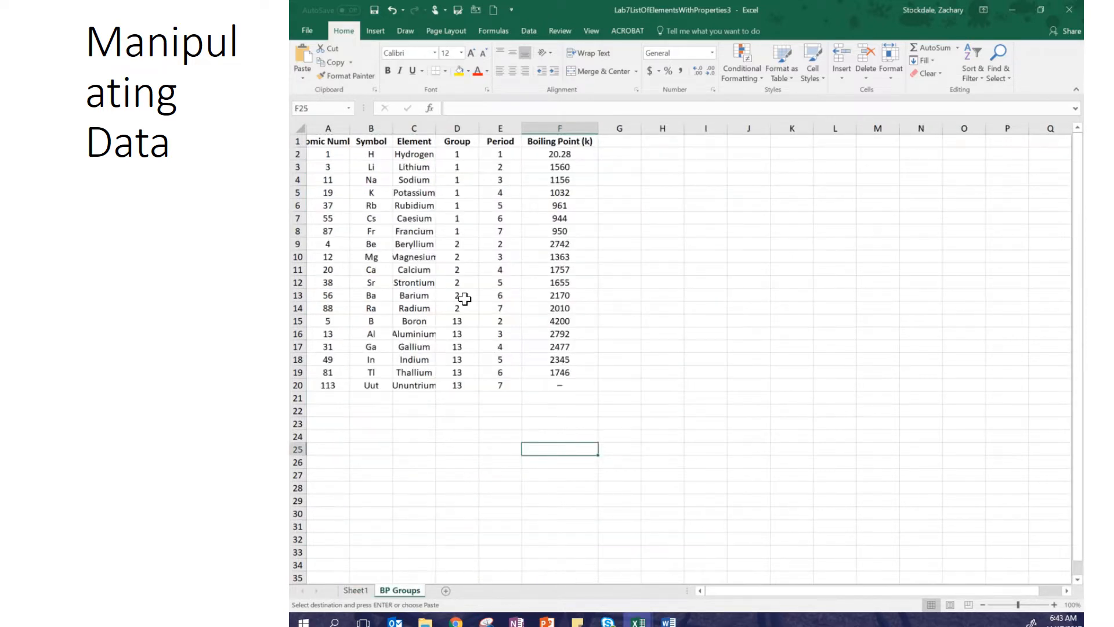
pyautogui.click(646, 362)
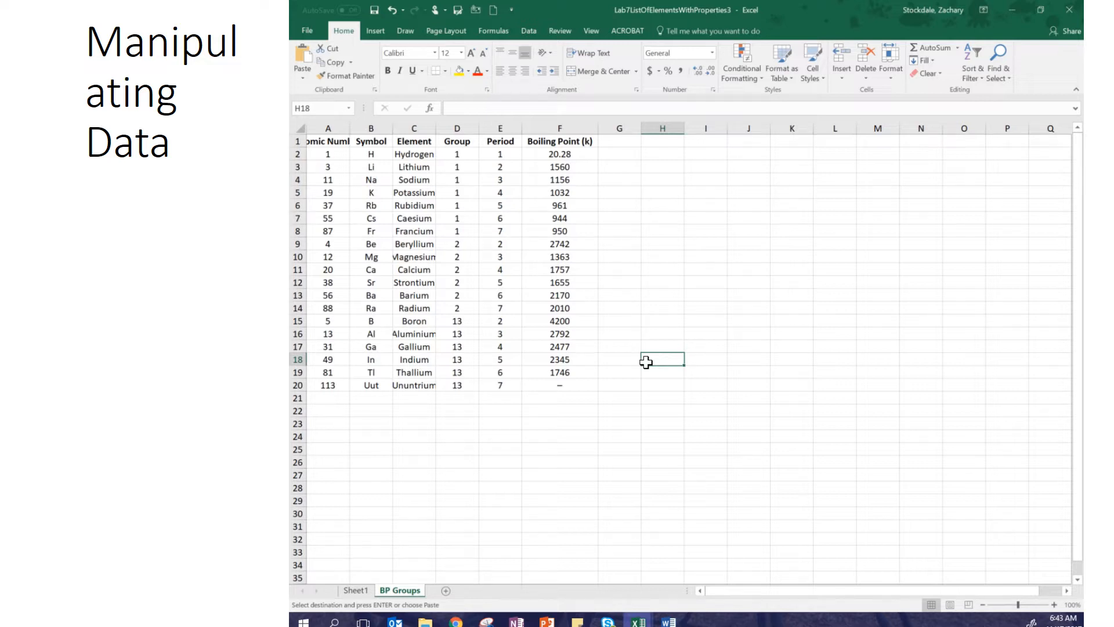
pyautogui.click(682, 234)
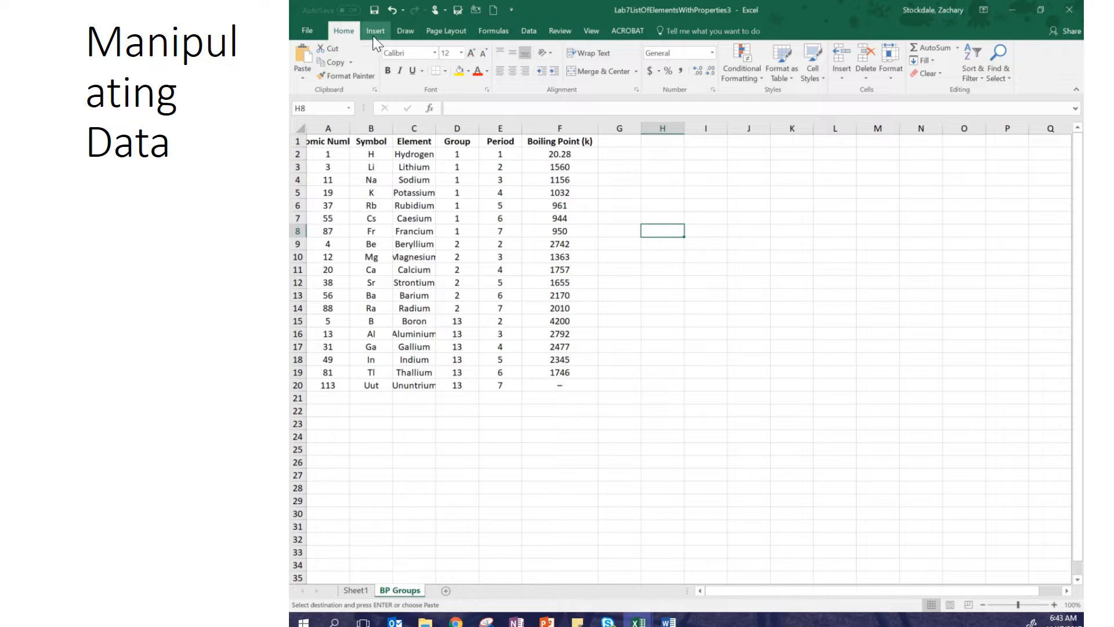
pyautogui.click(376, 32)
pyautogui.click(685, 73)
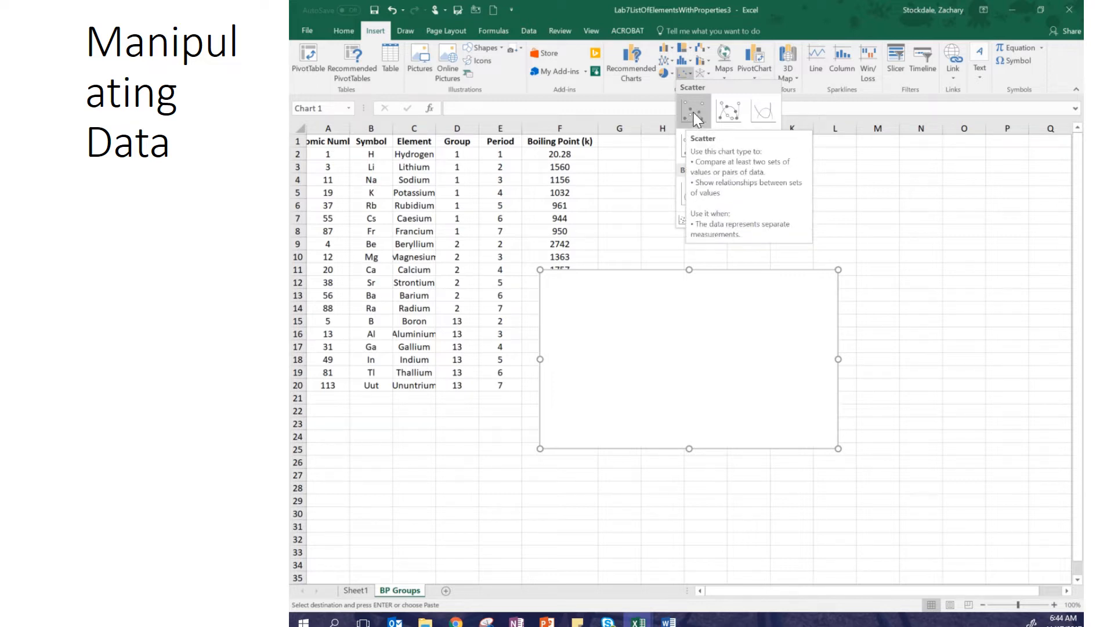
pyautogui.click(697, 113)
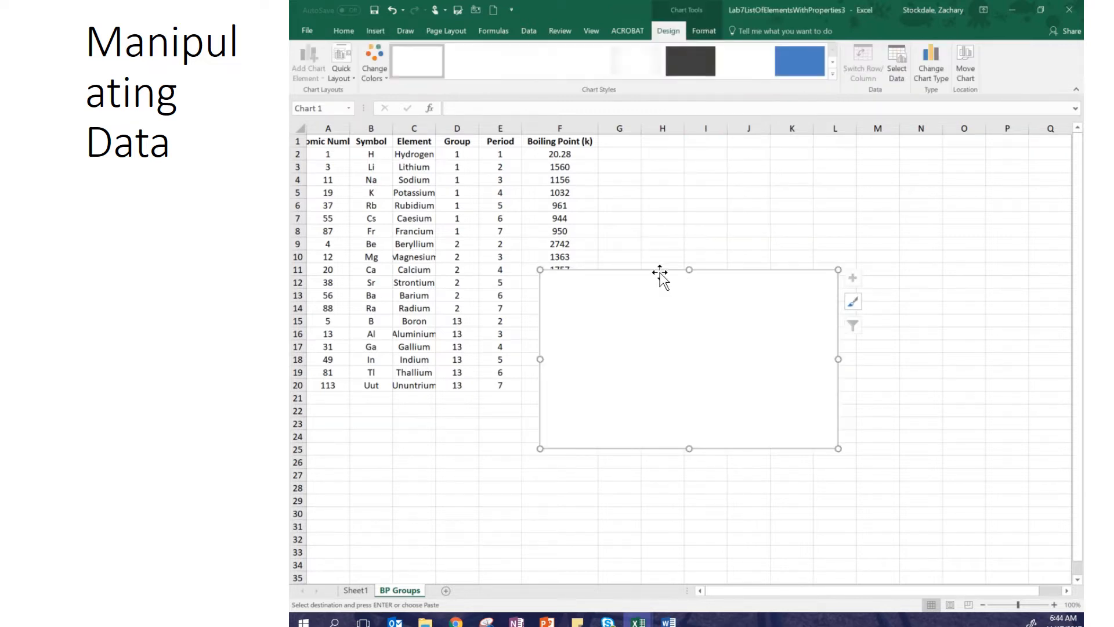
pyautogui.moveTo(659, 273); pyautogui.dragTo(767, 260)
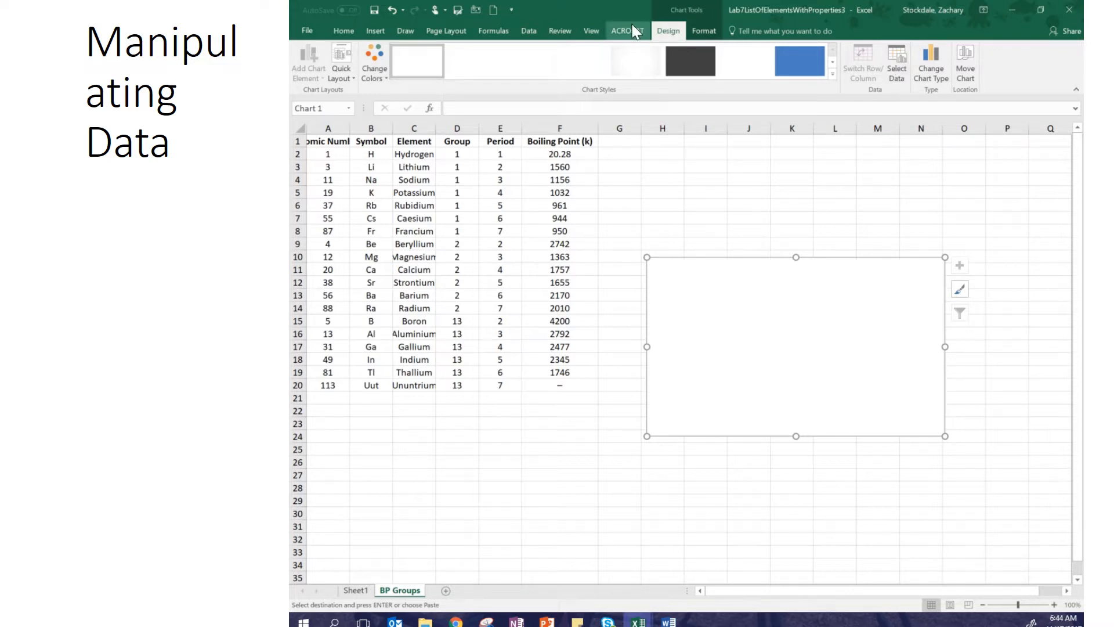
# - Add a chart series named Group 1 with atomic numbers A2:A8 as X values and boiling points F2:F8 as Y values
pyautogui.click(893, 79)
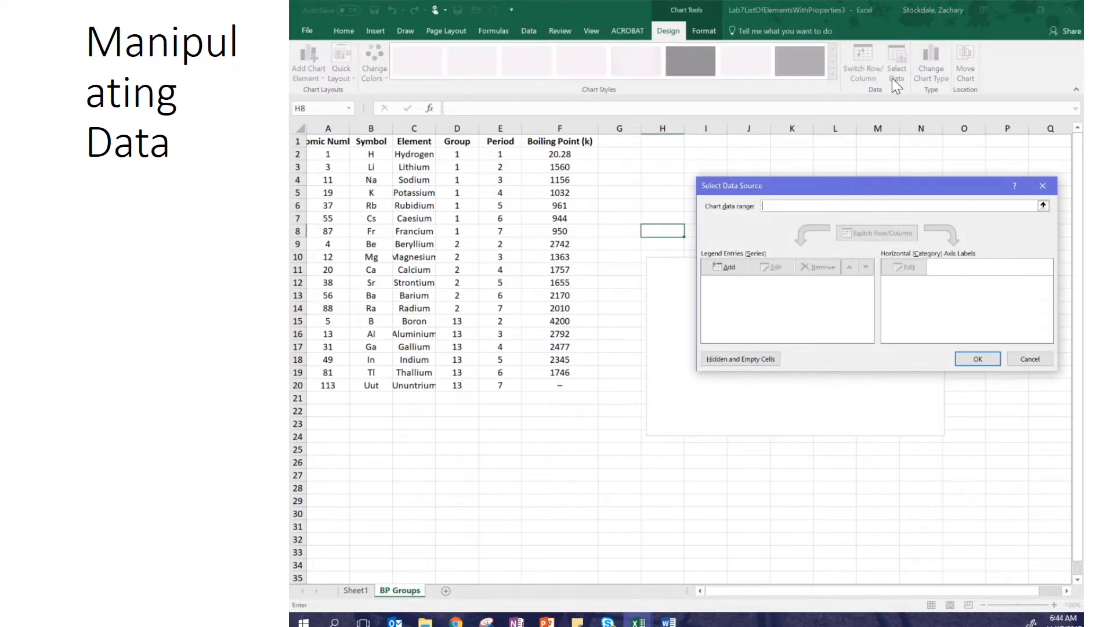
pyautogui.click(730, 269)
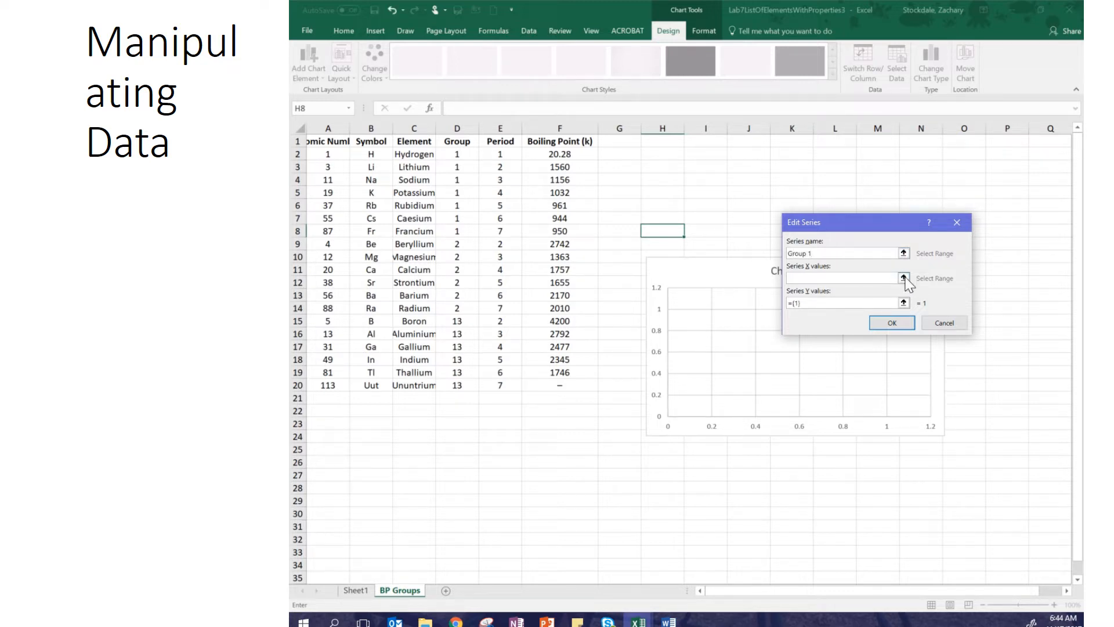
pyautogui.click(904, 278)
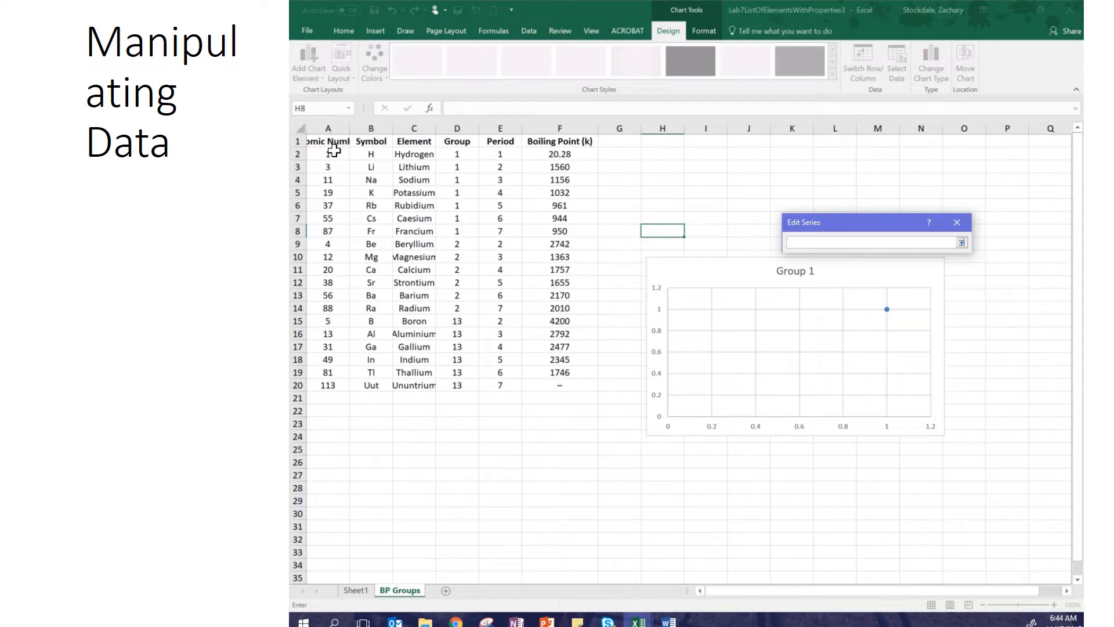
pyautogui.moveTo(329, 154); pyautogui.dragTo(349, 233)
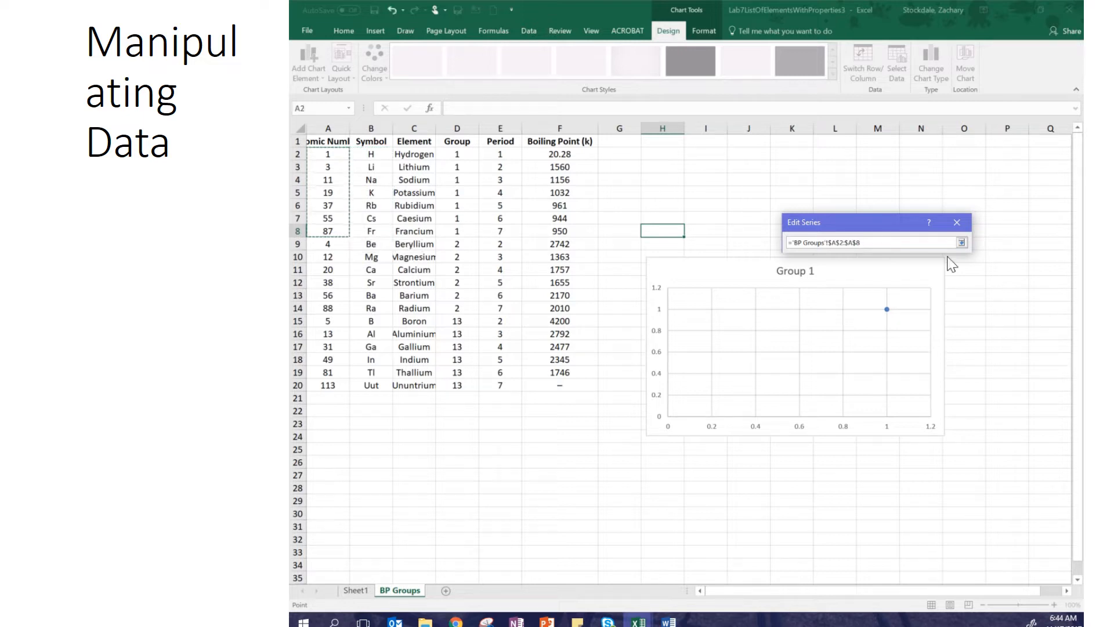
pyautogui.click(961, 242)
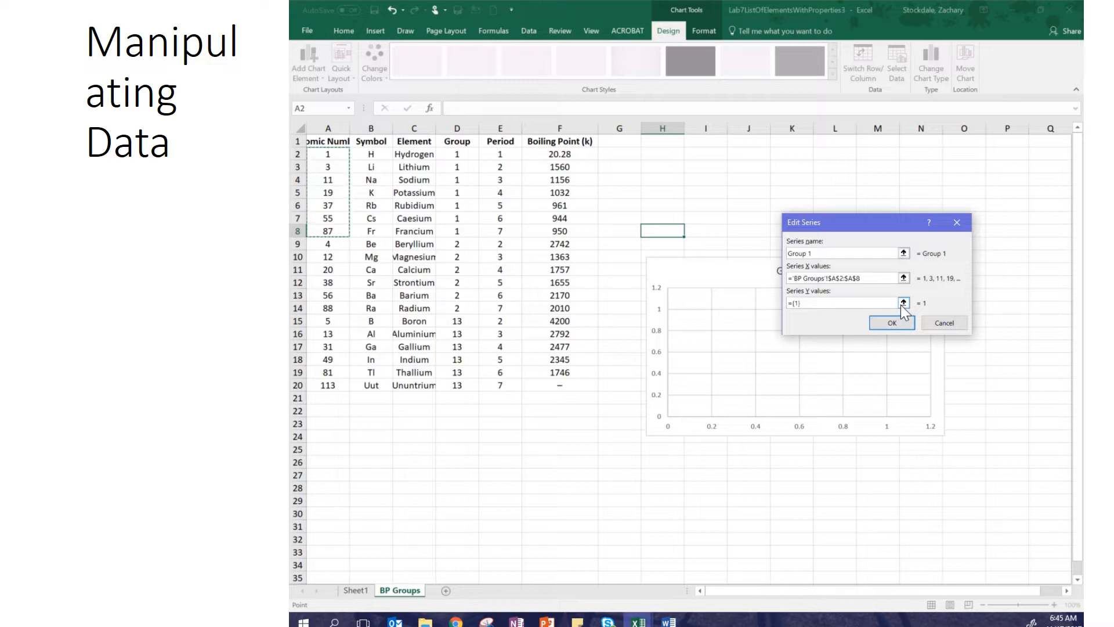
pyautogui.click(903, 302)
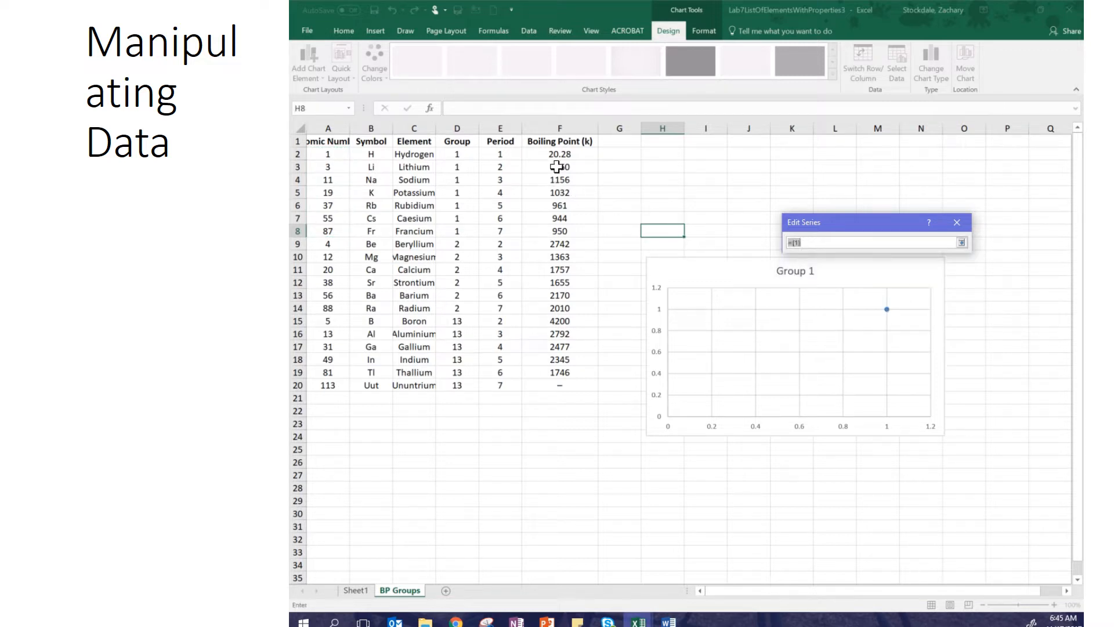
pyautogui.moveTo(555, 157); pyautogui.dragTo(566, 229)
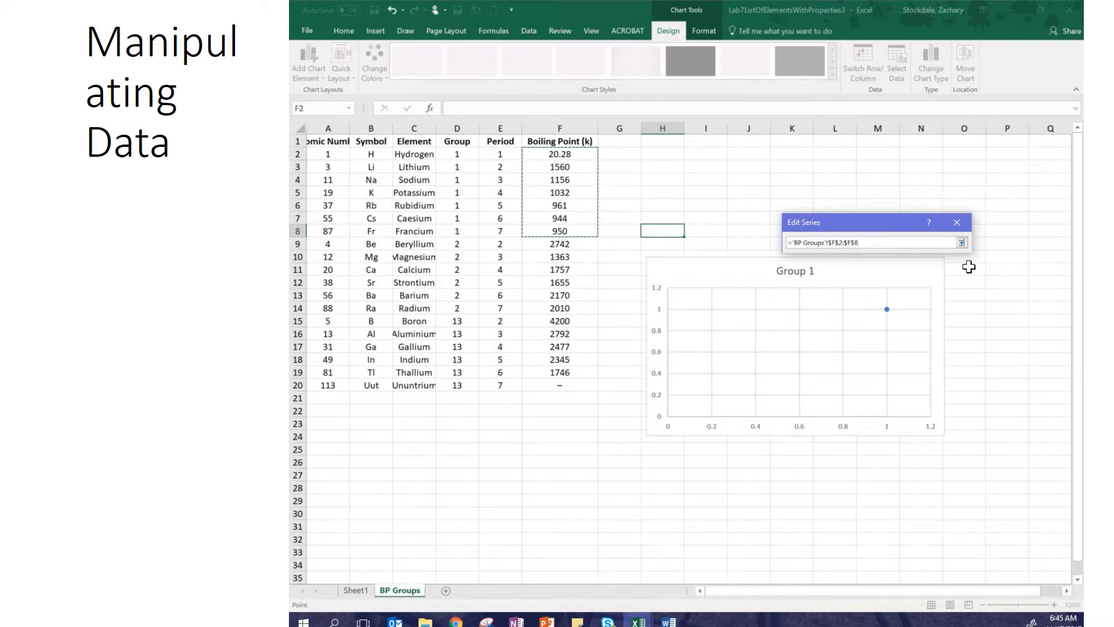
pyautogui.click(961, 243)
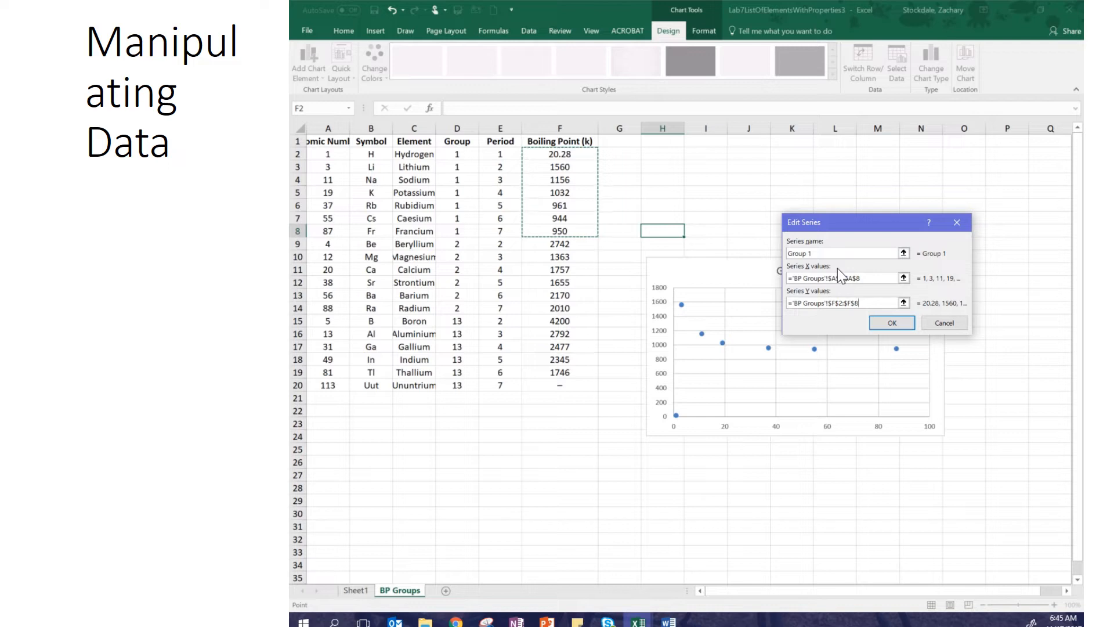
pyautogui.click(901, 326)
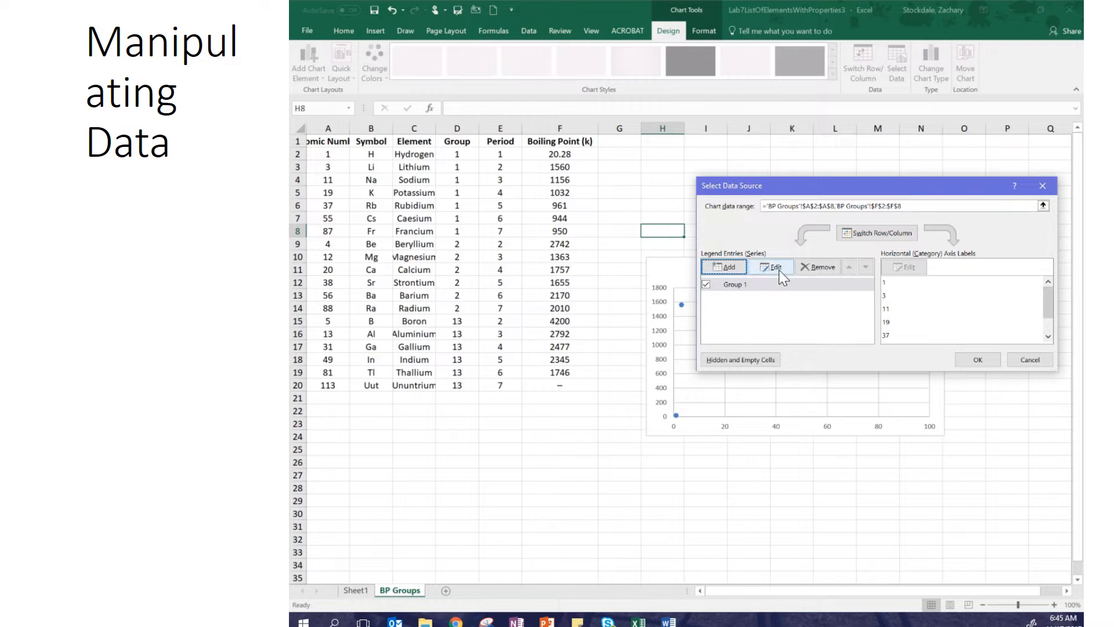
# - Edit the Group 1 series to leave out hydrogen, using A3:A8 for X values and F3:F8 for Y values
pyautogui.moveTo(854, 189); pyautogui.dragTo(903, 233)
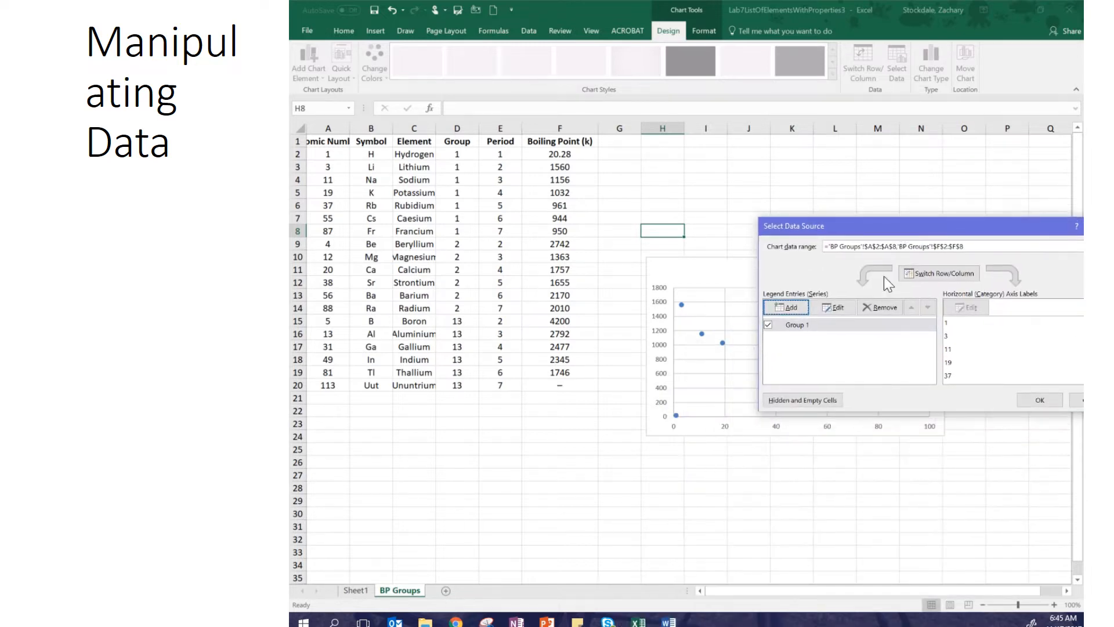
pyautogui.click(837, 308)
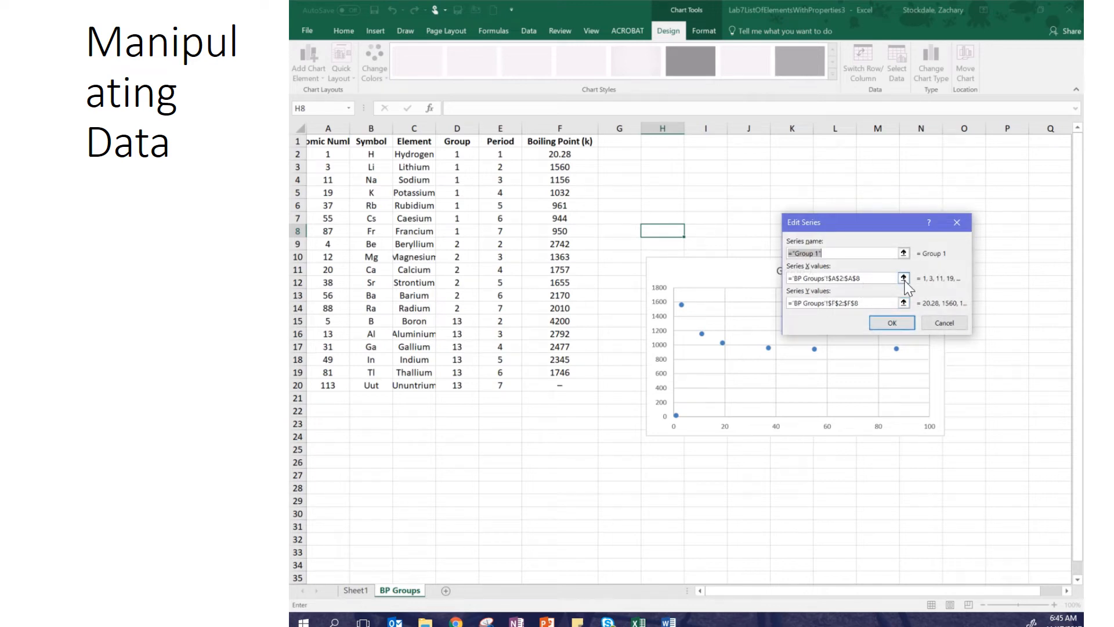
pyautogui.click(903, 278)
pyautogui.moveTo(328, 167); pyautogui.dragTo(329, 231)
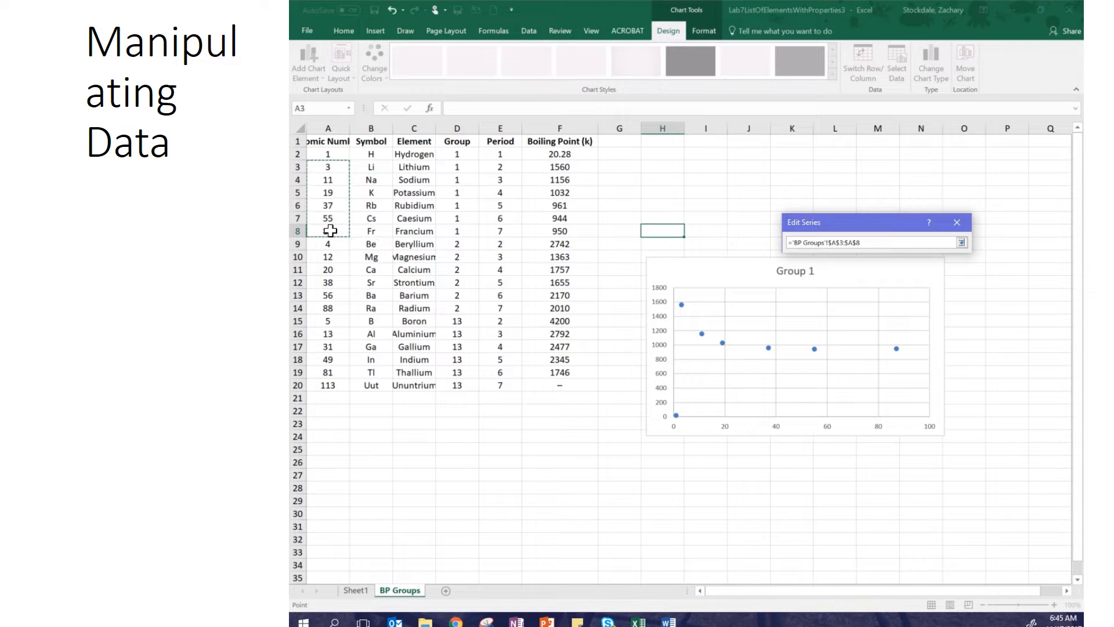
pyautogui.click(962, 242)
pyautogui.click(904, 305)
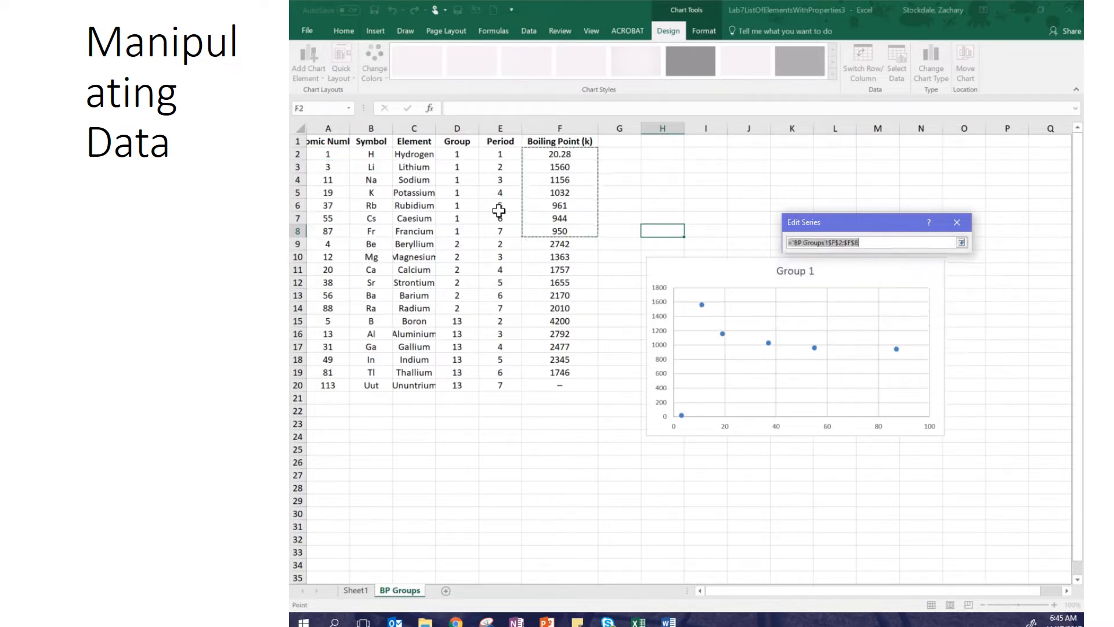
pyautogui.moveTo(558, 168); pyautogui.dragTo(553, 230)
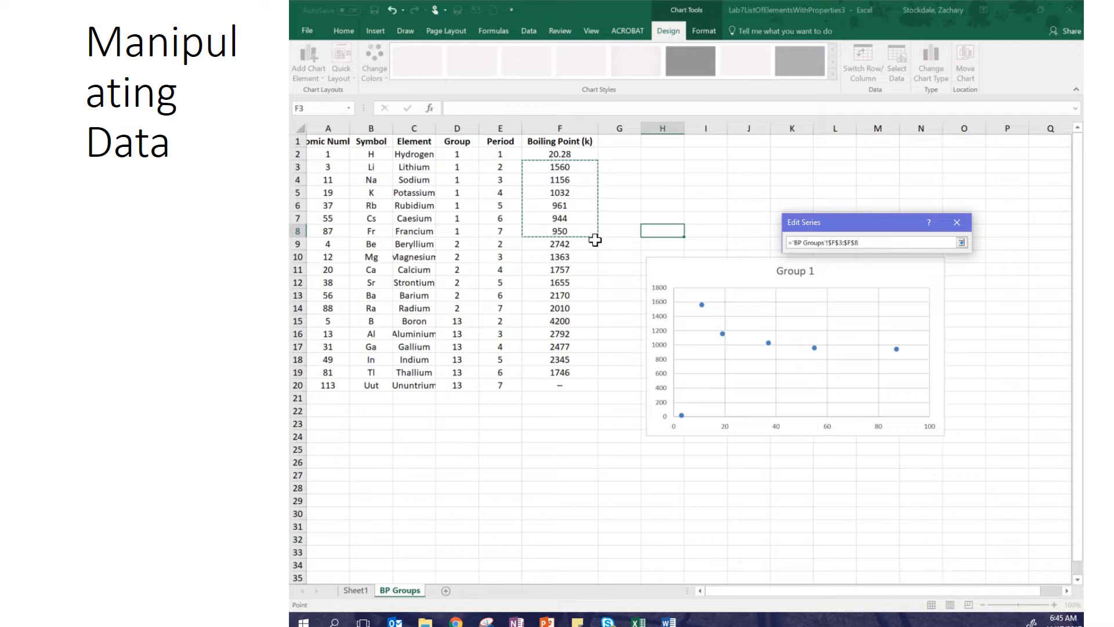
pyautogui.click(961, 243)
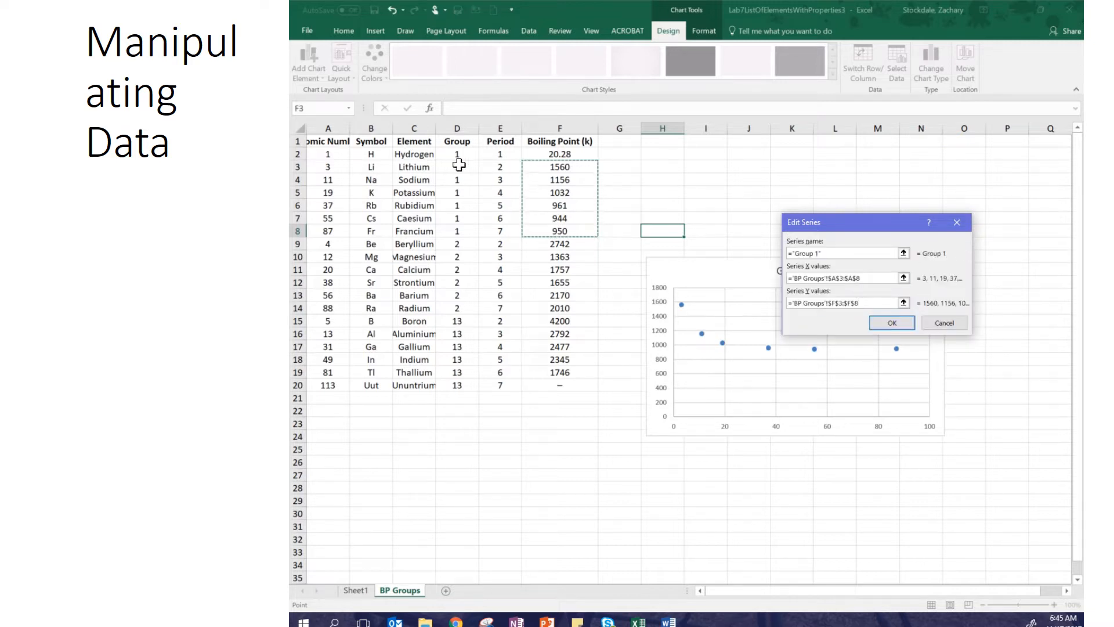
pyautogui.click(890, 324)
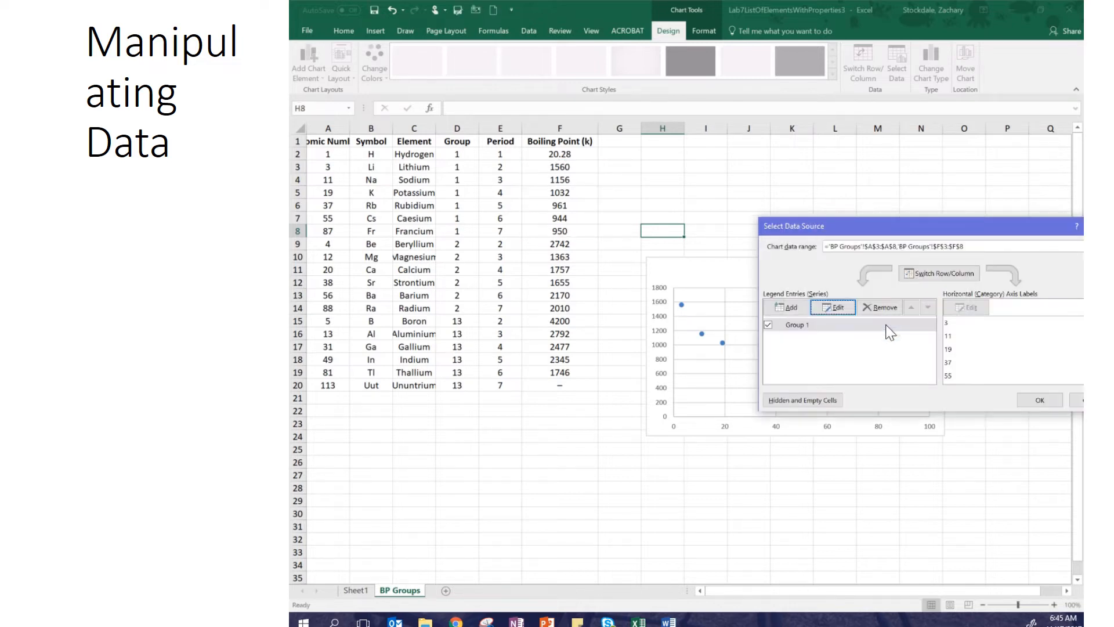
# - Add a second chart series for Group 2 with A9:A14 as X values and F9:F14 as Y values
pyautogui.click(786, 307)
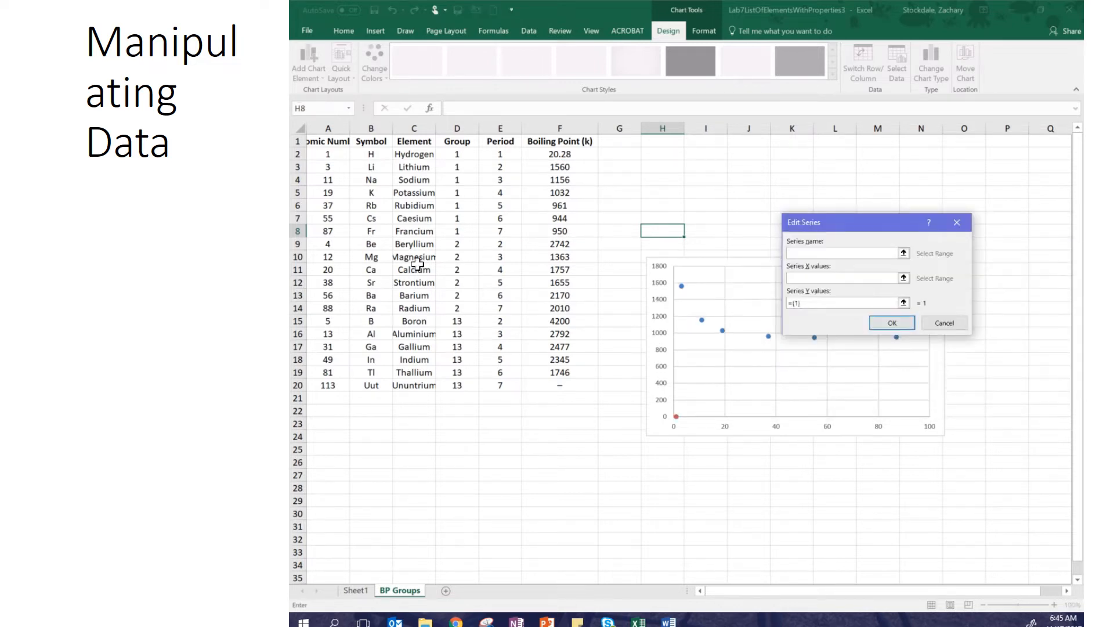
pyautogui.moveTo(328, 244); pyautogui.dragTo(331, 303)
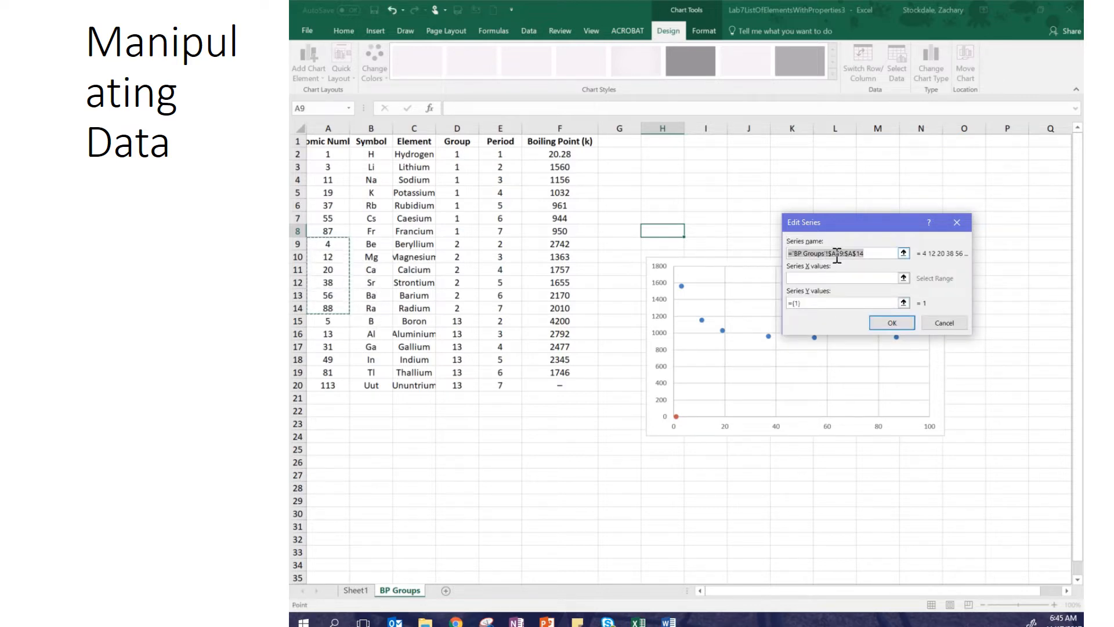
pyautogui.write('Group 2')
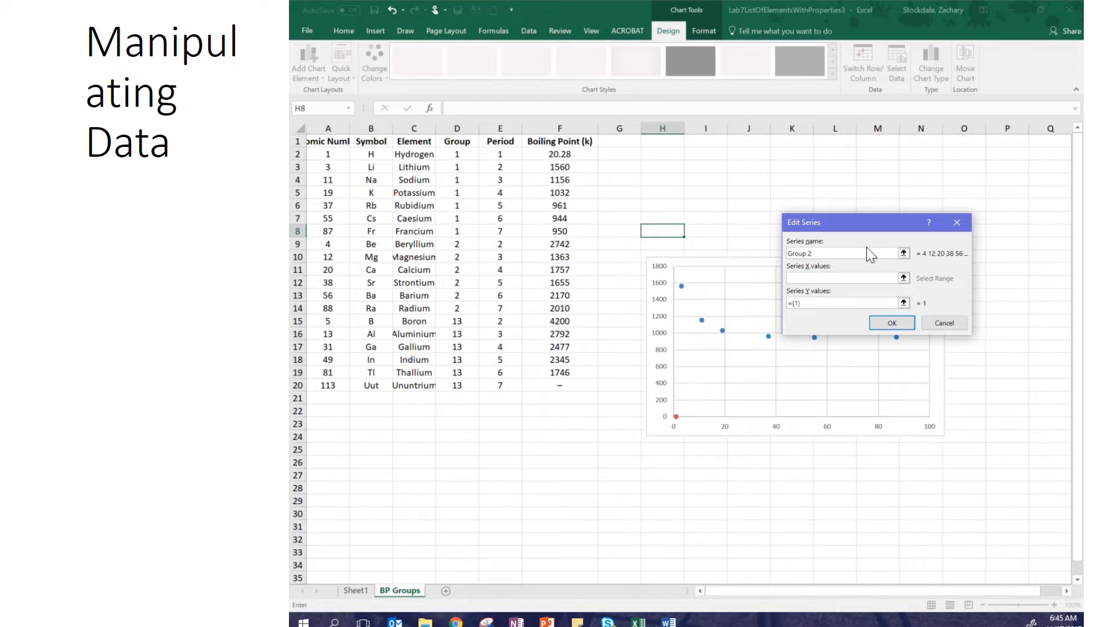
pyautogui.click(904, 278)
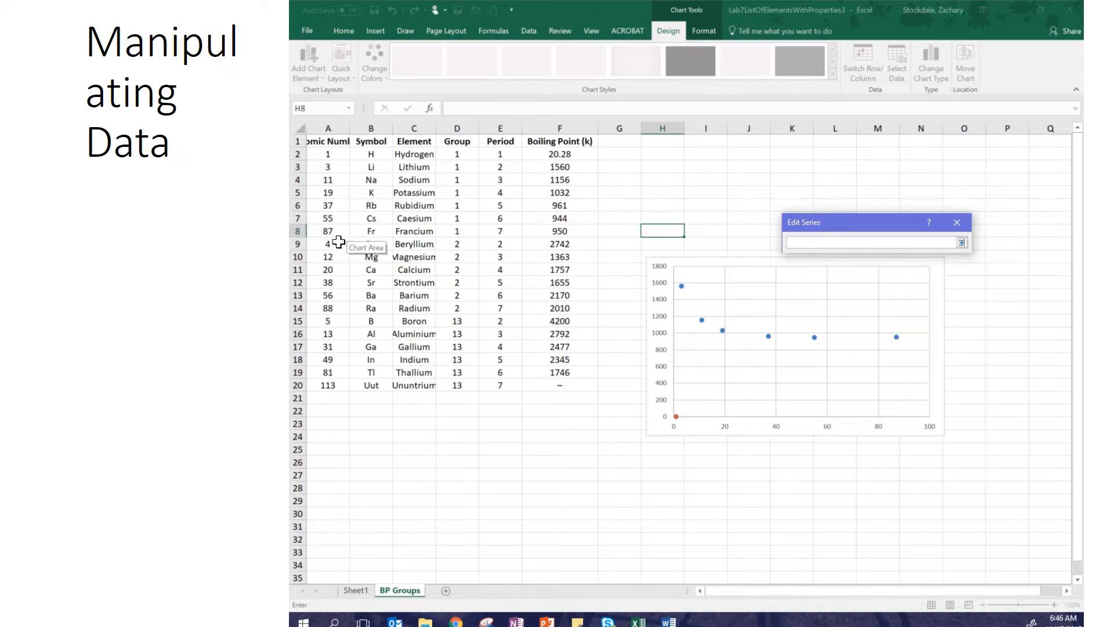
pyautogui.moveTo(332, 243); pyautogui.dragTo(335, 306)
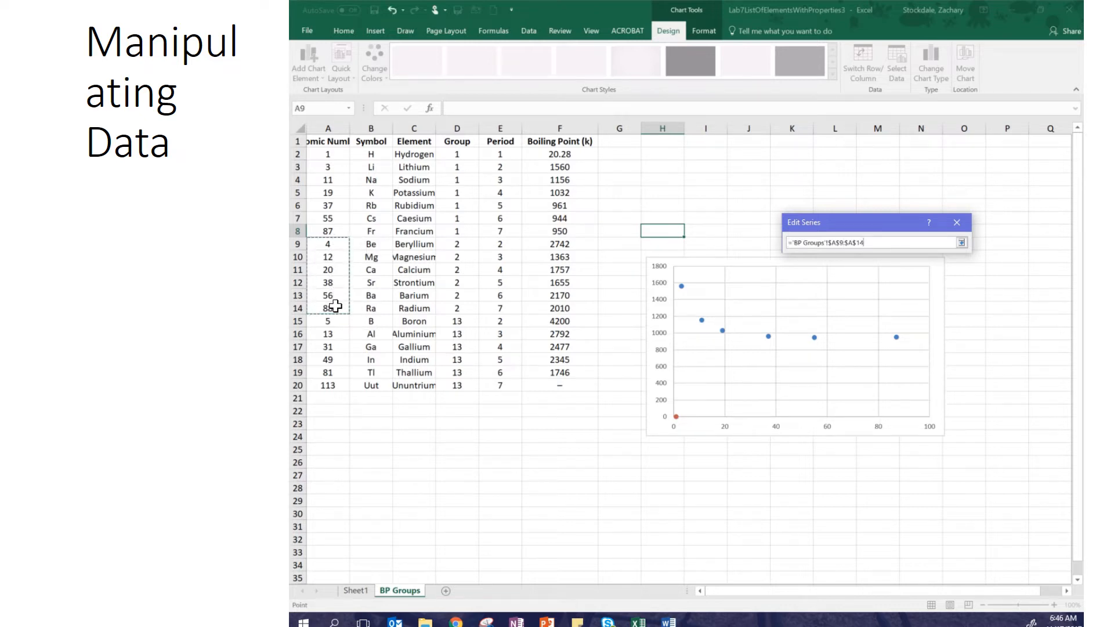
pyautogui.click(962, 242)
pyautogui.click(909, 307)
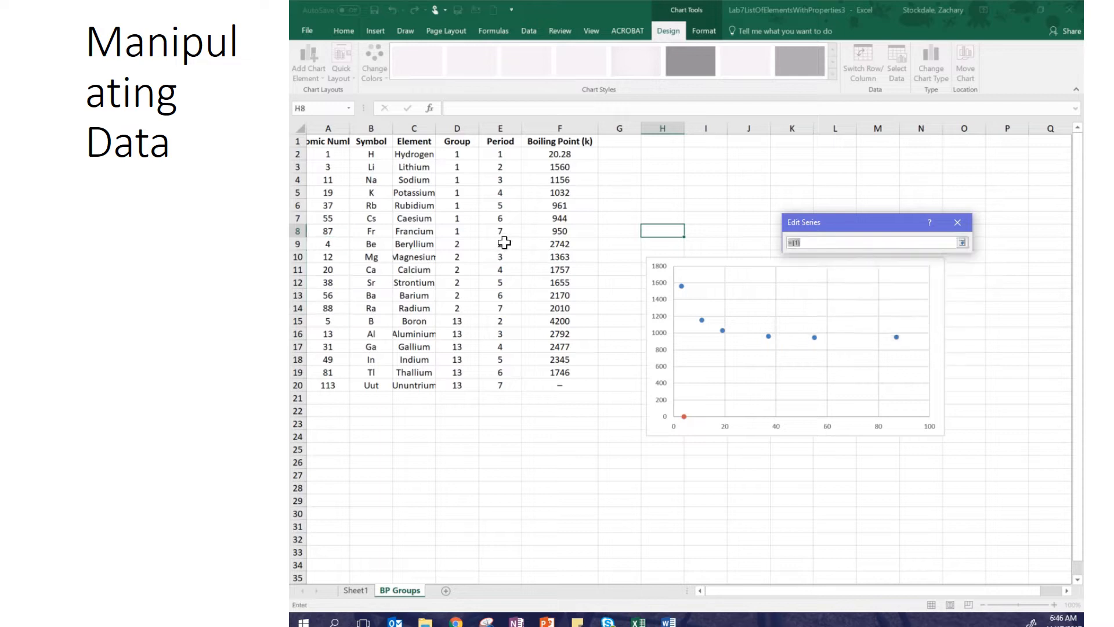
pyautogui.moveTo(503, 243); pyautogui.dragTo(550, 314)
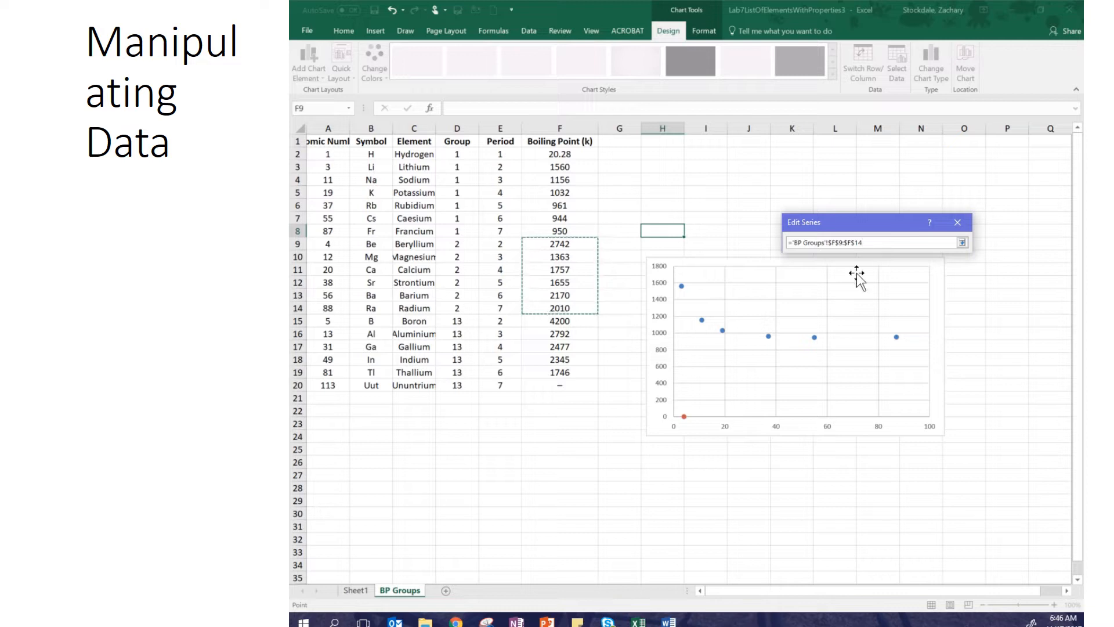
pyautogui.click(961, 243)
pyautogui.click(892, 318)
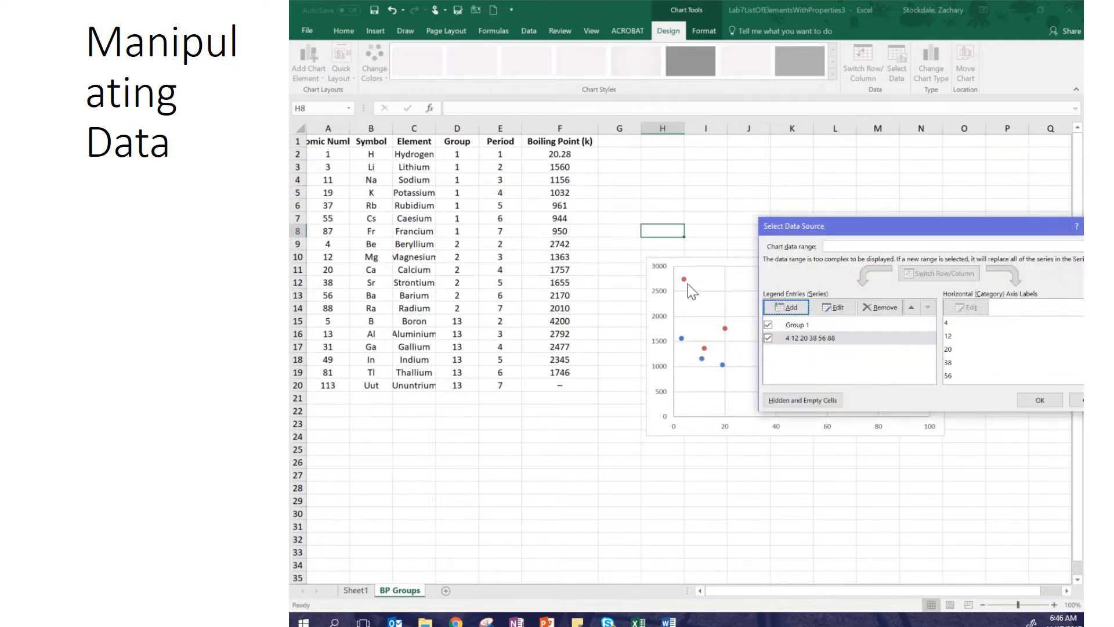
# - Rename the second chart series, which plots A9:A14 against F9:F14, as Group 2
pyautogui.click(835, 307)
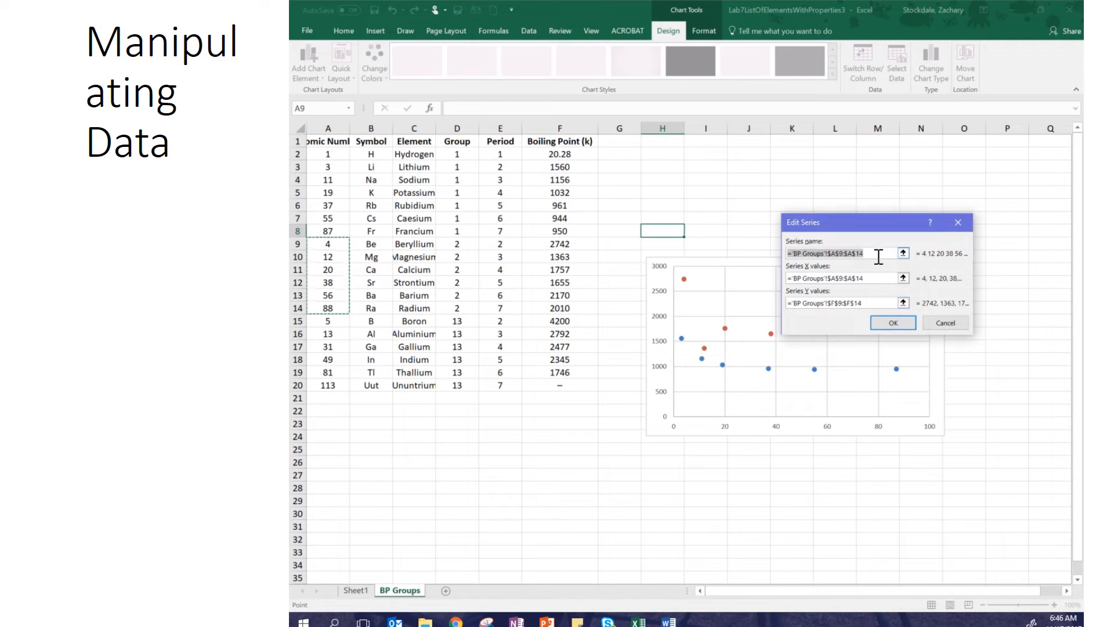
pyautogui.write('Group 2')
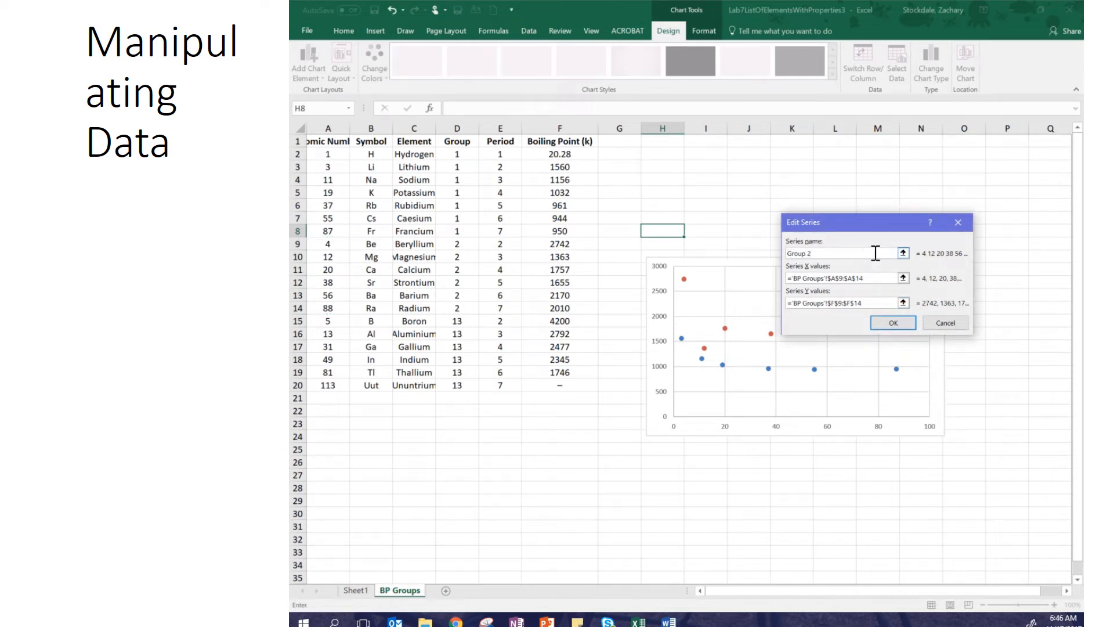
pyautogui.click(893, 322)
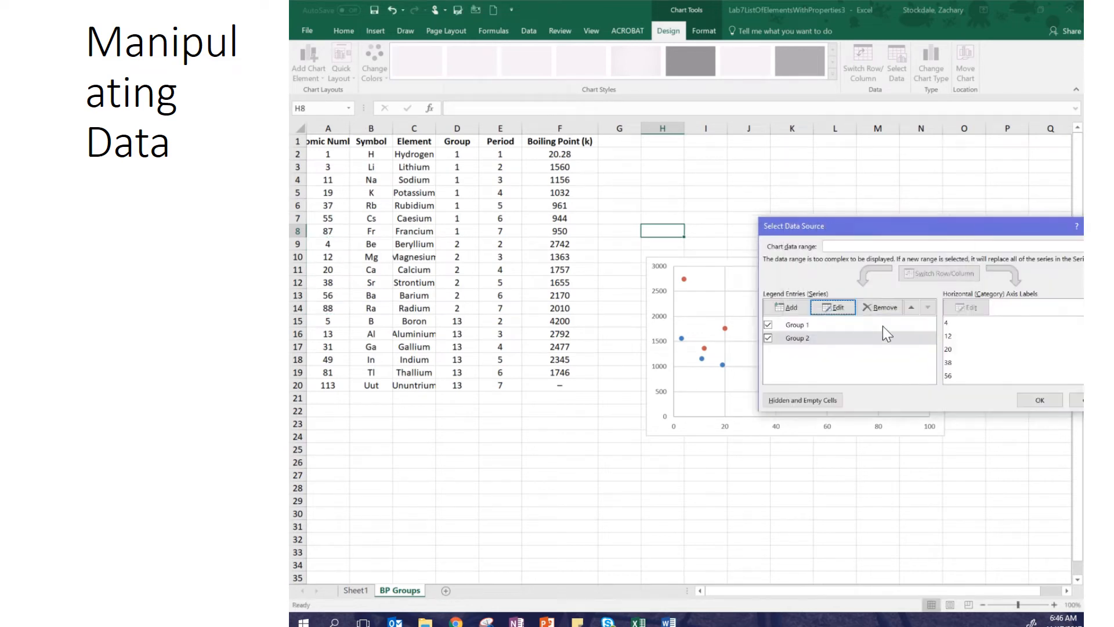
# - Add a third chart series named Group 13 with A15:A20 as X values and F15:F20 as Y values
pyautogui.moveTo(863, 232); pyautogui.dragTo(795, 185)
pyautogui.click(715, 262)
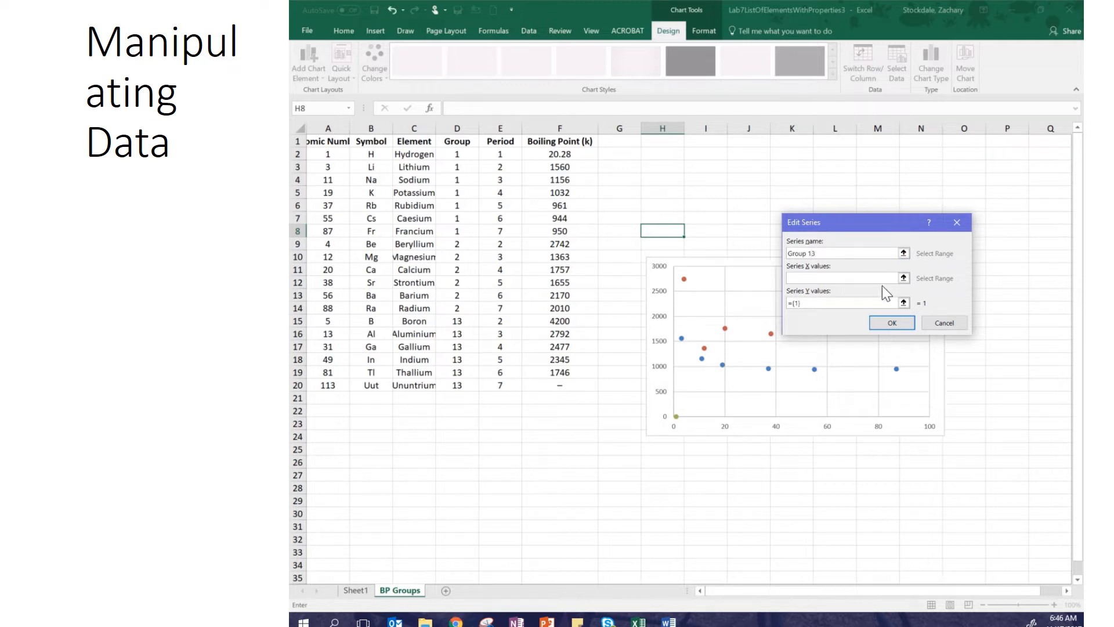
pyautogui.click(903, 278)
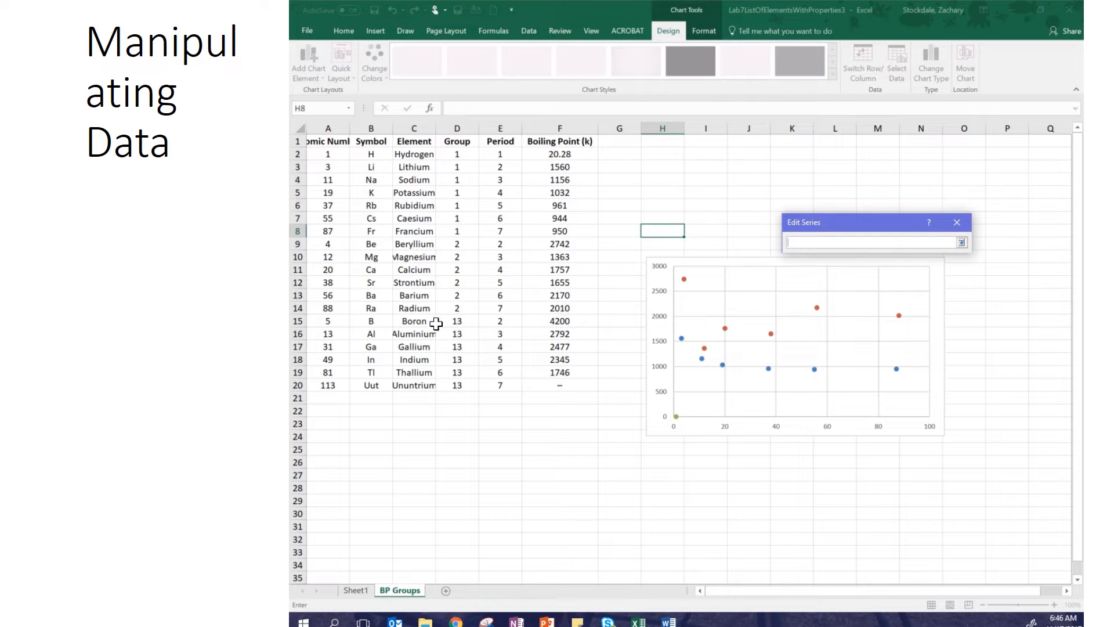
pyautogui.moveTo(332, 321); pyautogui.dragTo(329, 385)
pyautogui.click(960, 242)
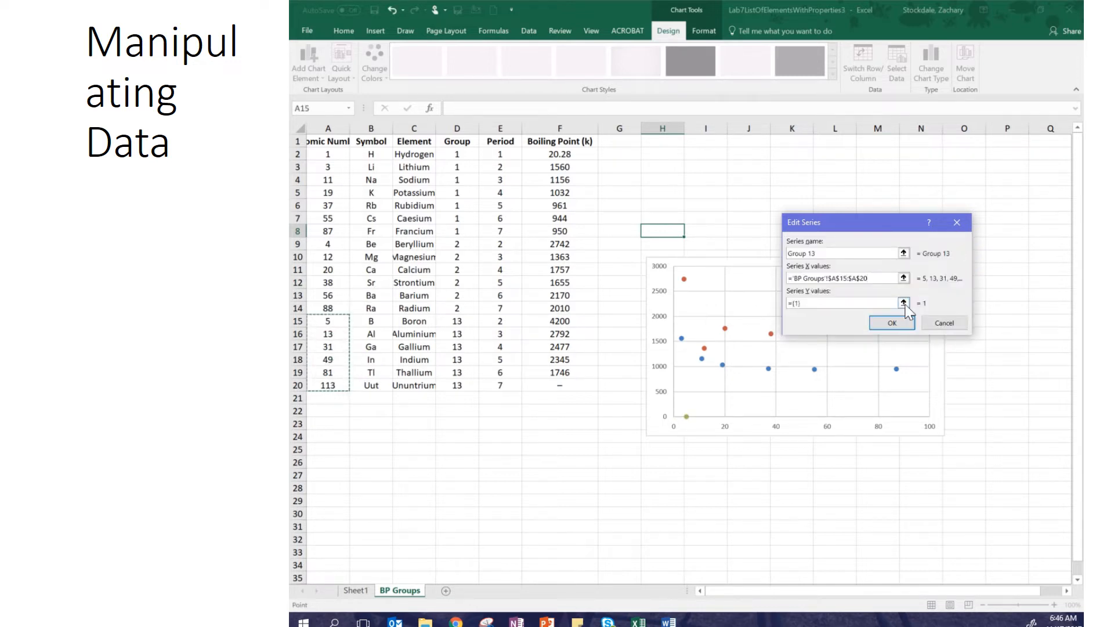
pyautogui.click(904, 302)
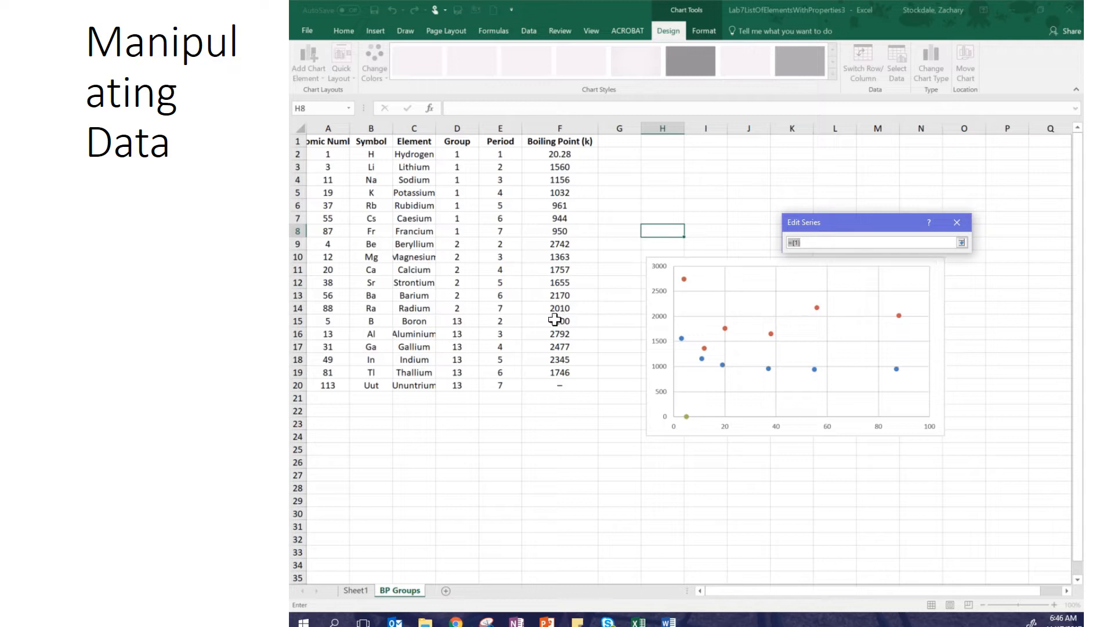
pyautogui.moveTo(560, 321); pyautogui.dragTo(560, 388)
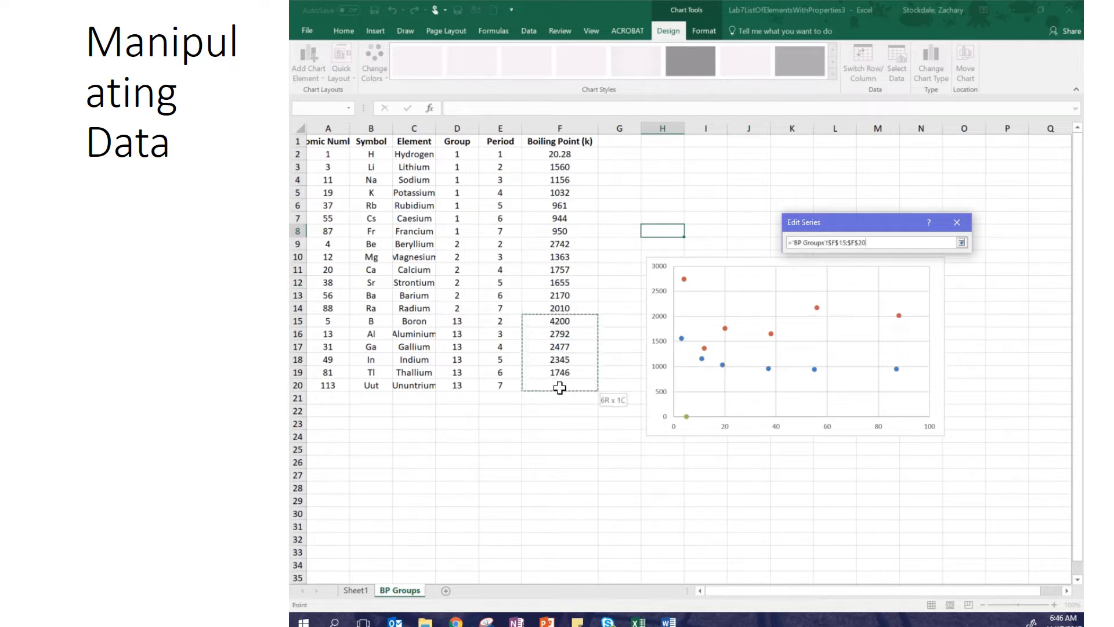
pyautogui.click(961, 243)
pyautogui.click(889, 320)
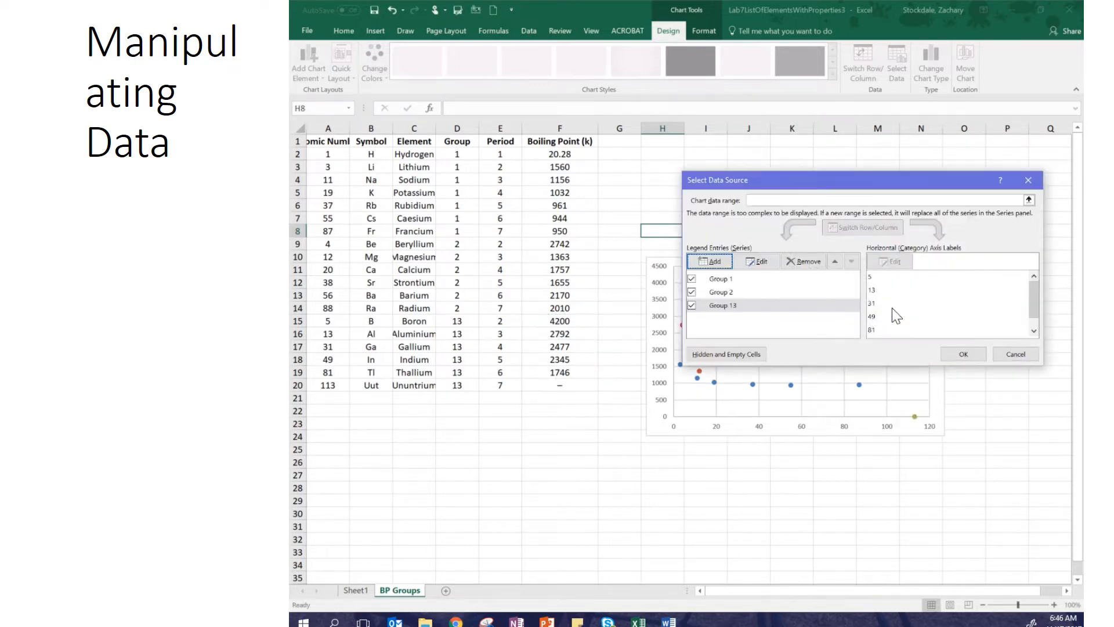
pyautogui.click(961, 355)
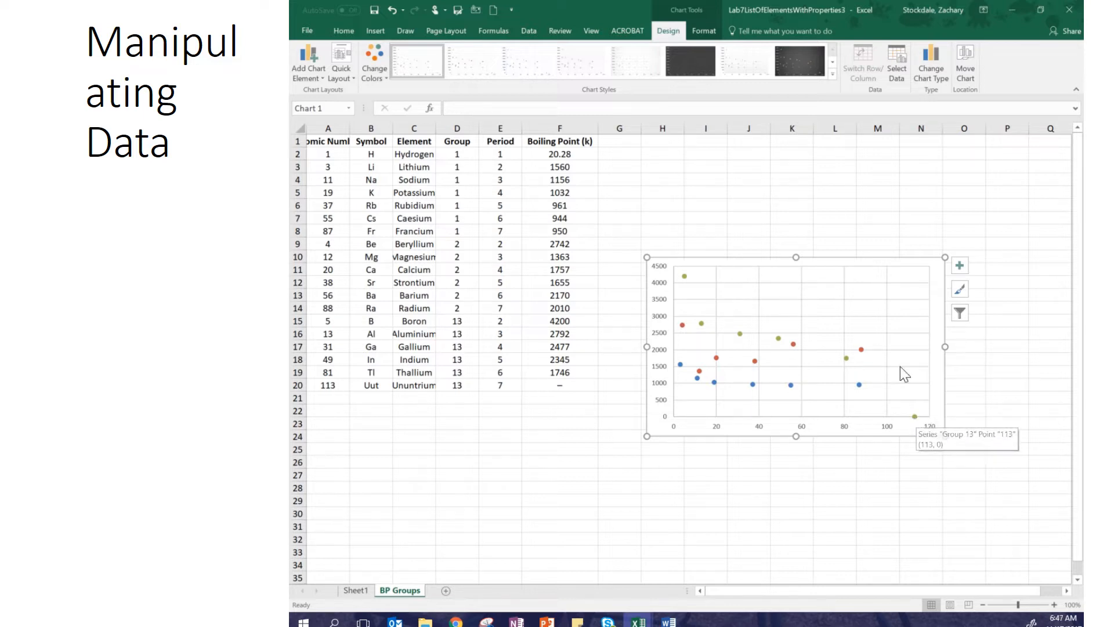
# - Edit the Group 13 series to leave out ununtrium, using A15:A19 for X values and F15:F19 for Y values
pyautogui.click(893, 61)
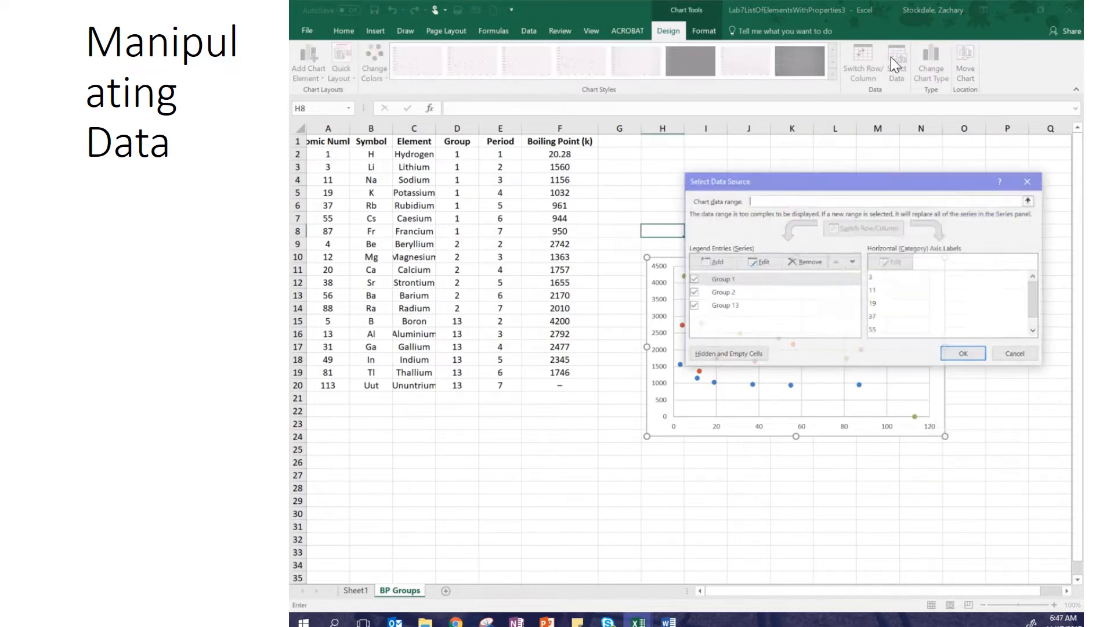
pyautogui.click(723, 307)
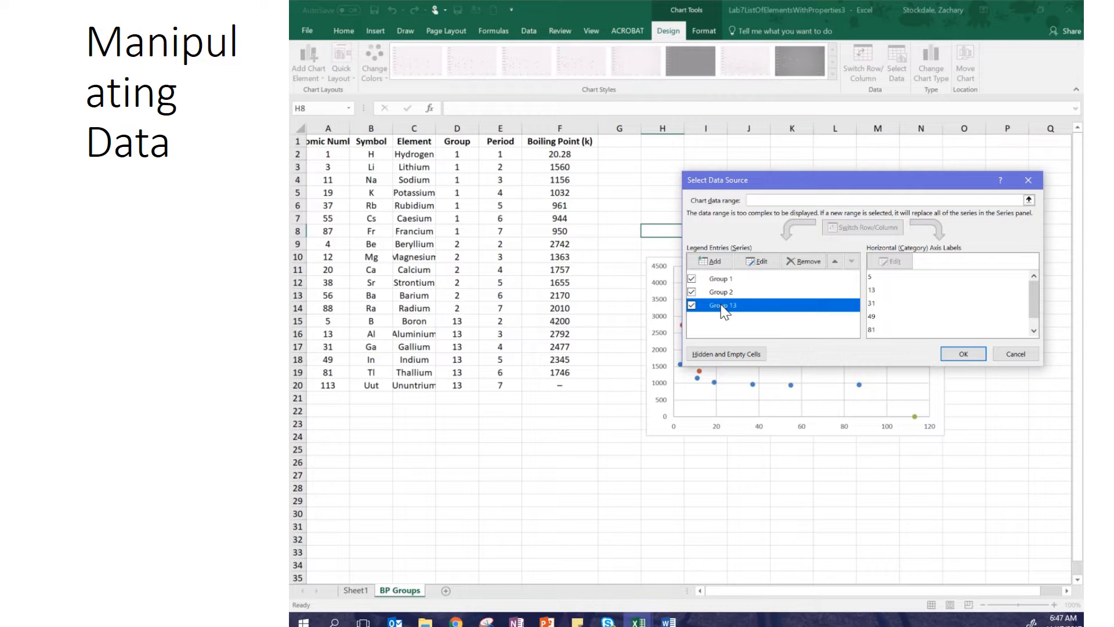
pyautogui.click(760, 263)
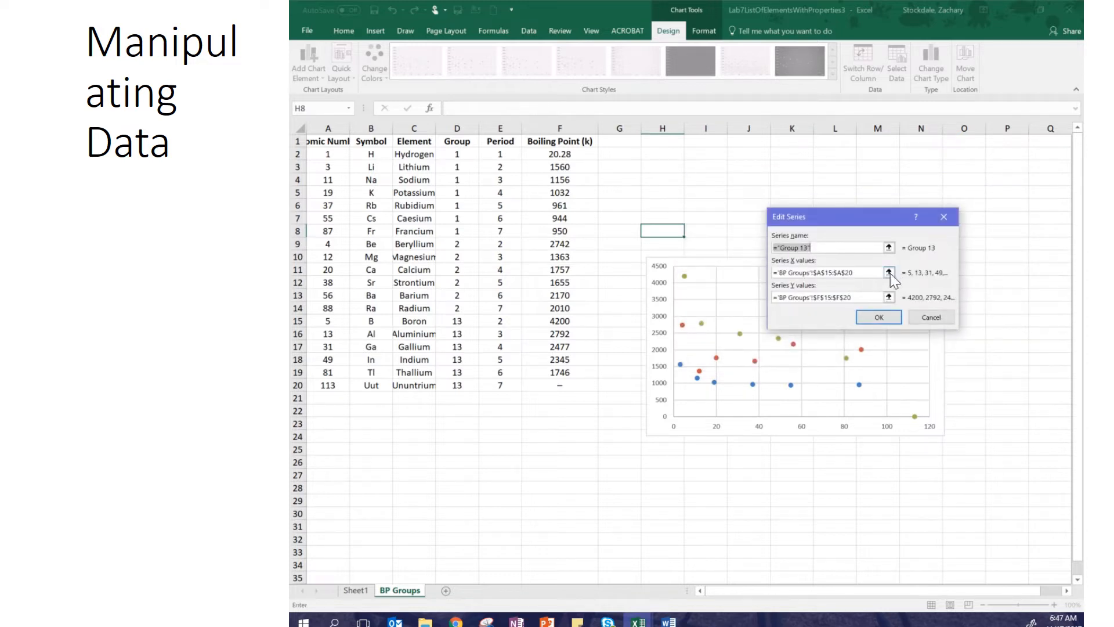
pyautogui.click(888, 272)
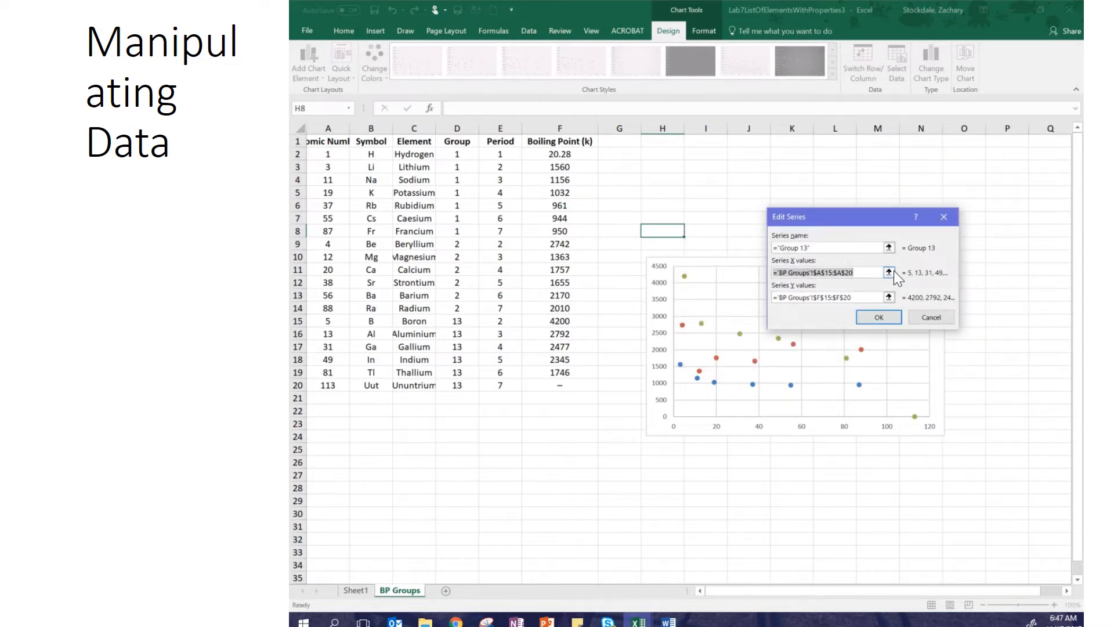
pyautogui.moveTo(338, 319); pyautogui.dragTo(329, 372)
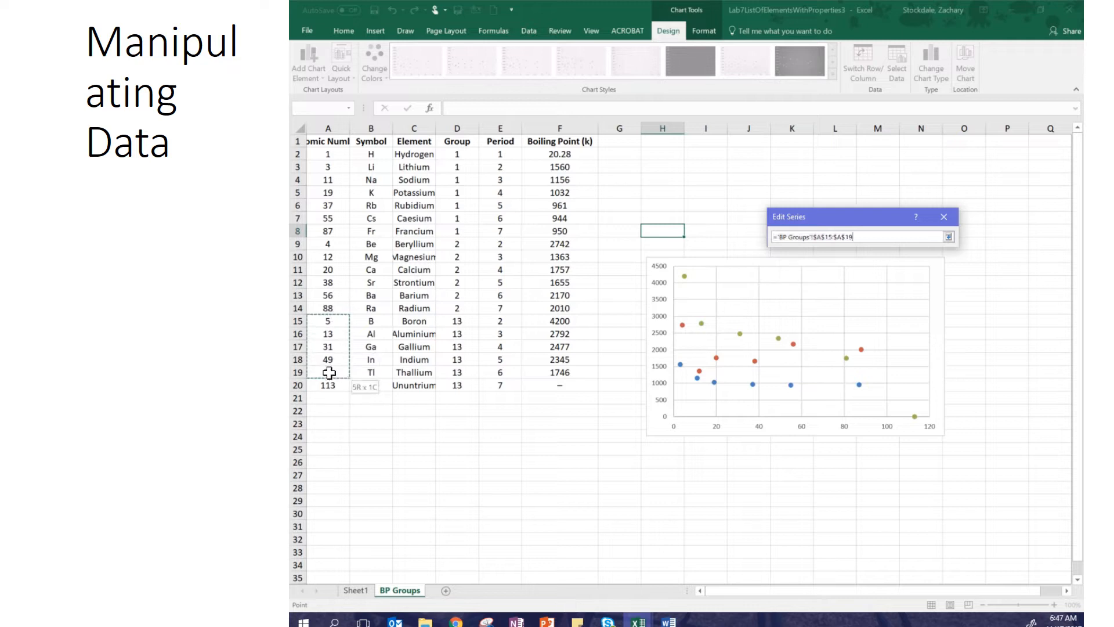
pyautogui.click(948, 237)
pyautogui.press('Tab')
pyautogui.click(888, 297)
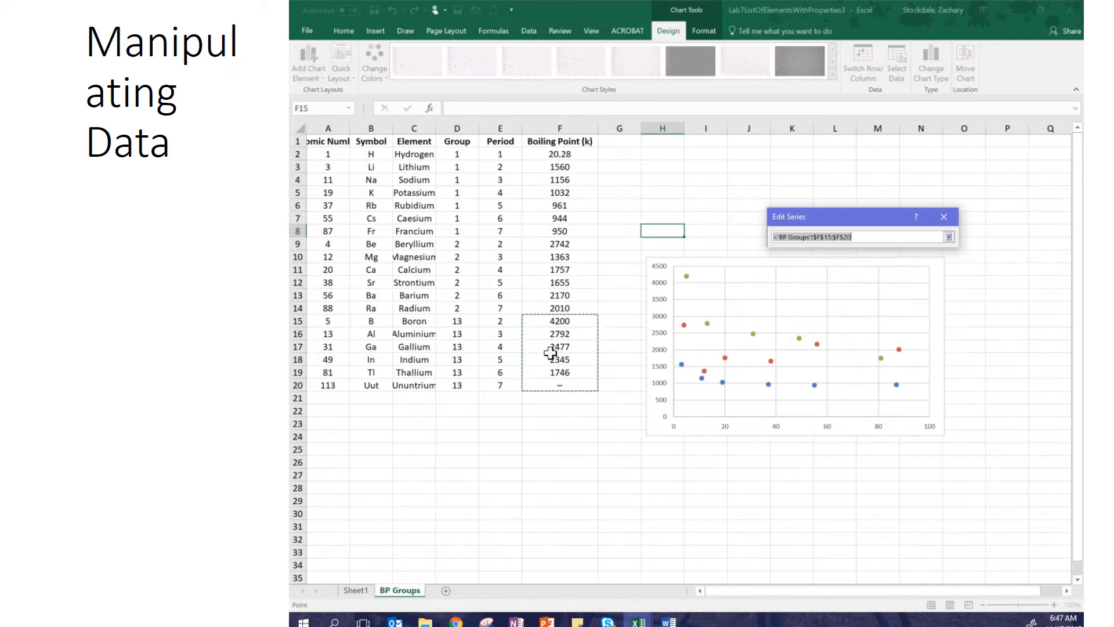
pyautogui.moveTo(557, 323); pyautogui.dragTo(560, 370)
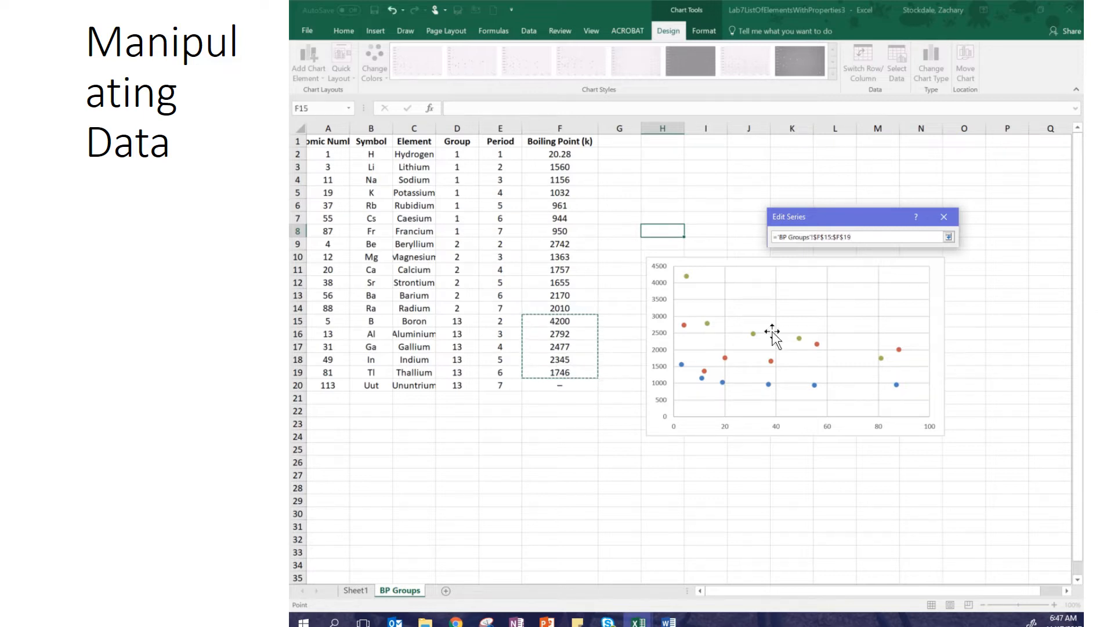
pyautogui.click(949, 237)
pyautogui.click(897, 317)
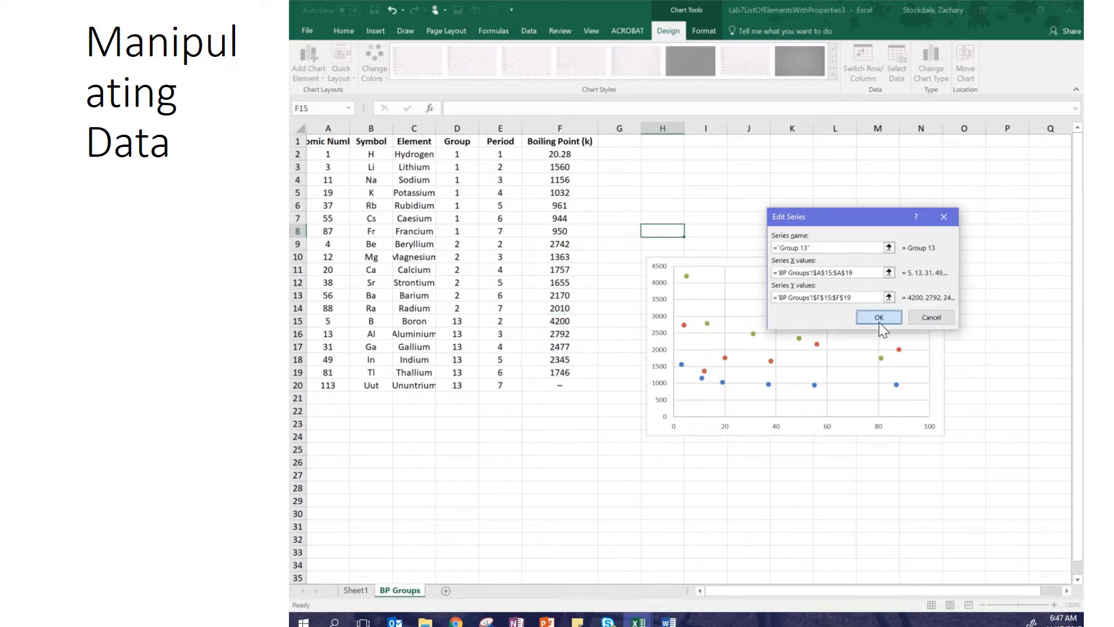
pyautogui.click(954, 354)
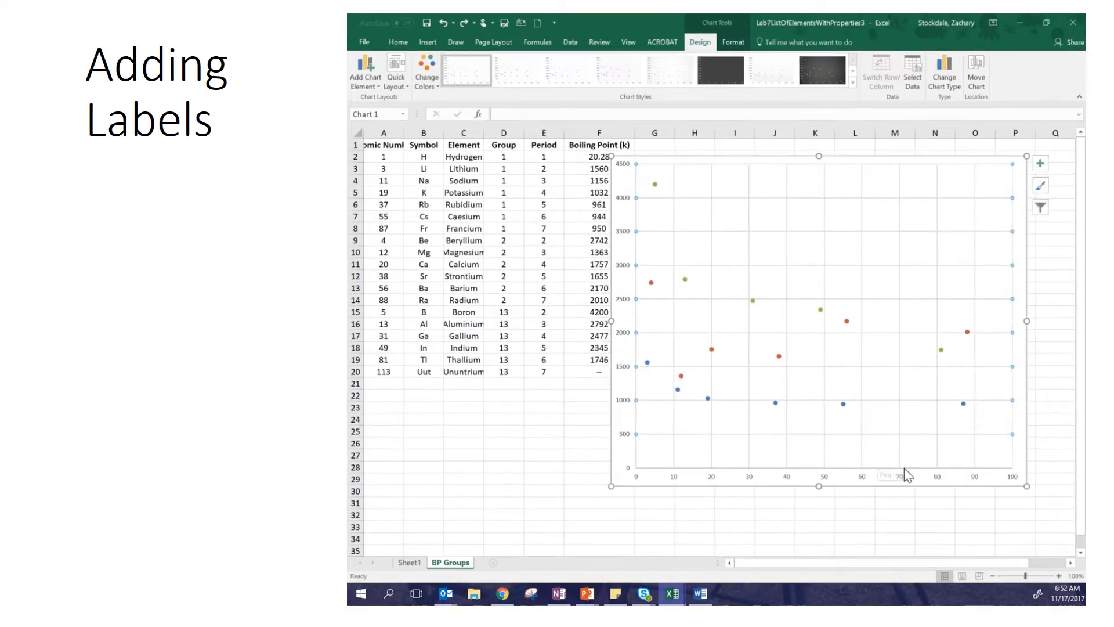
# - Enlarge the scatter chart slightly so it reaches about column P and row 30
pyautogui.click(735, 514)
pyautogui.click(1016, 481)
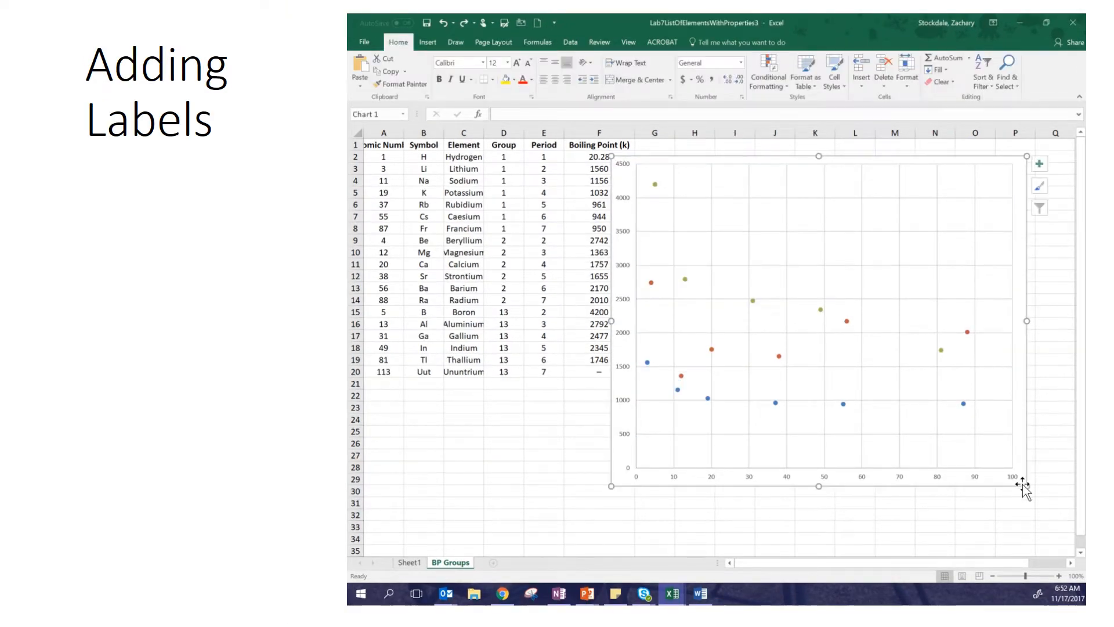
pyautogui.moveTo(896, 402); pyautogui.dragTo(1031, 496)
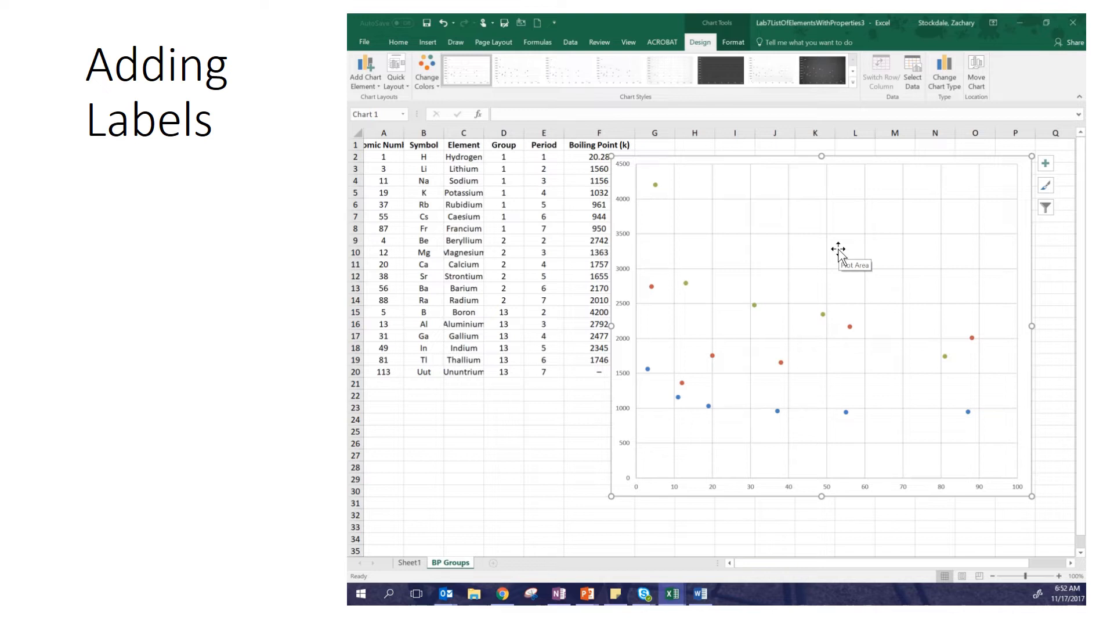
pyautogui.click(395, 88)
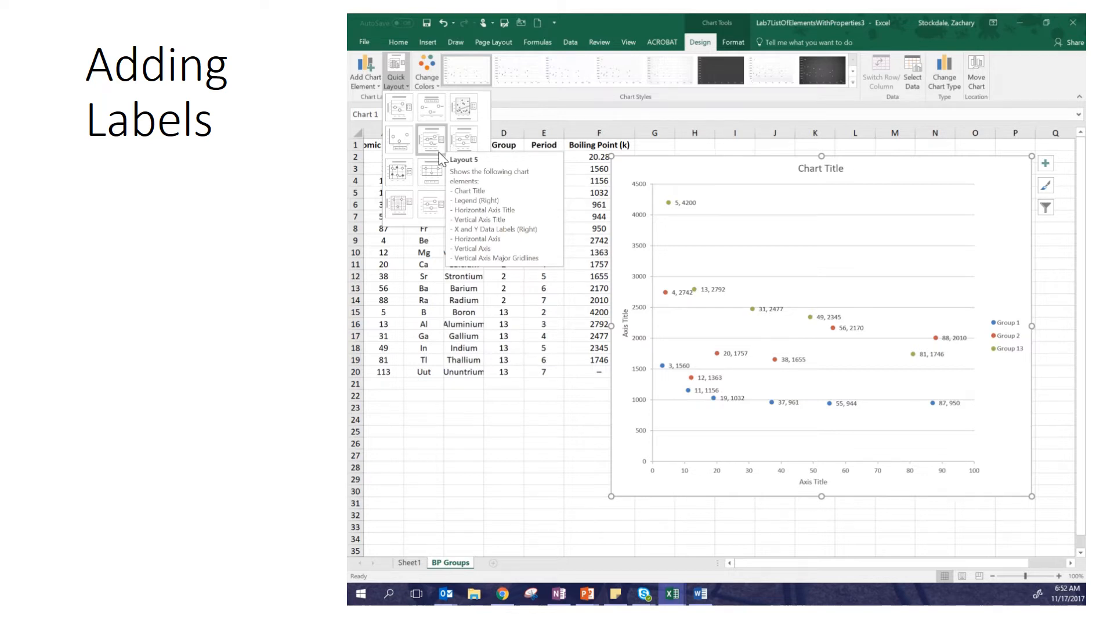
pyautogui.click(594, 102)
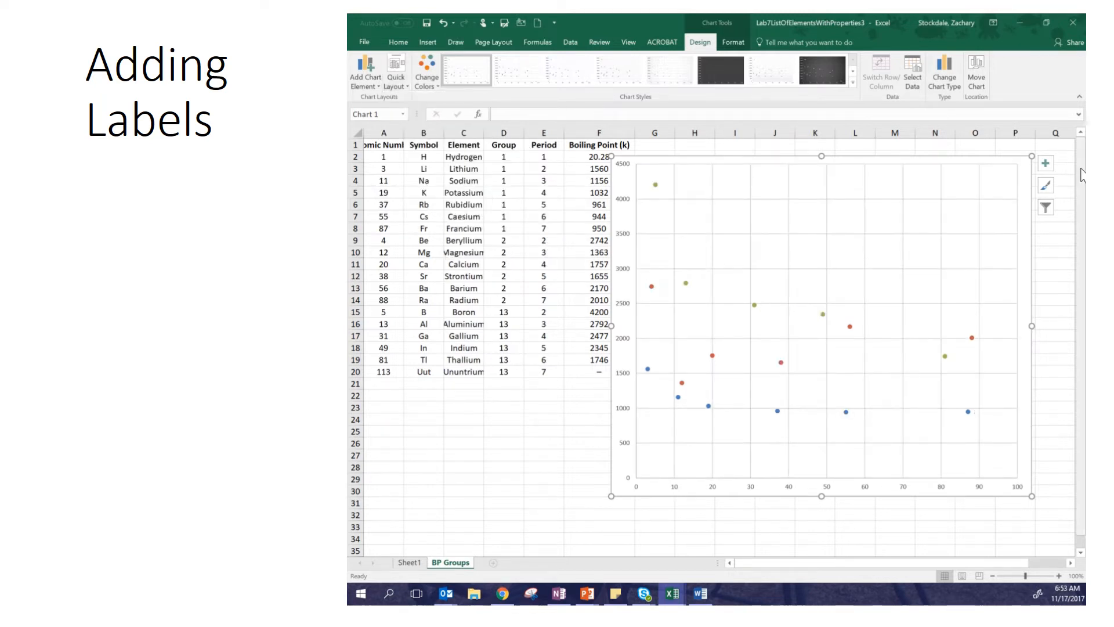
pyautogui.click(1045, 163)
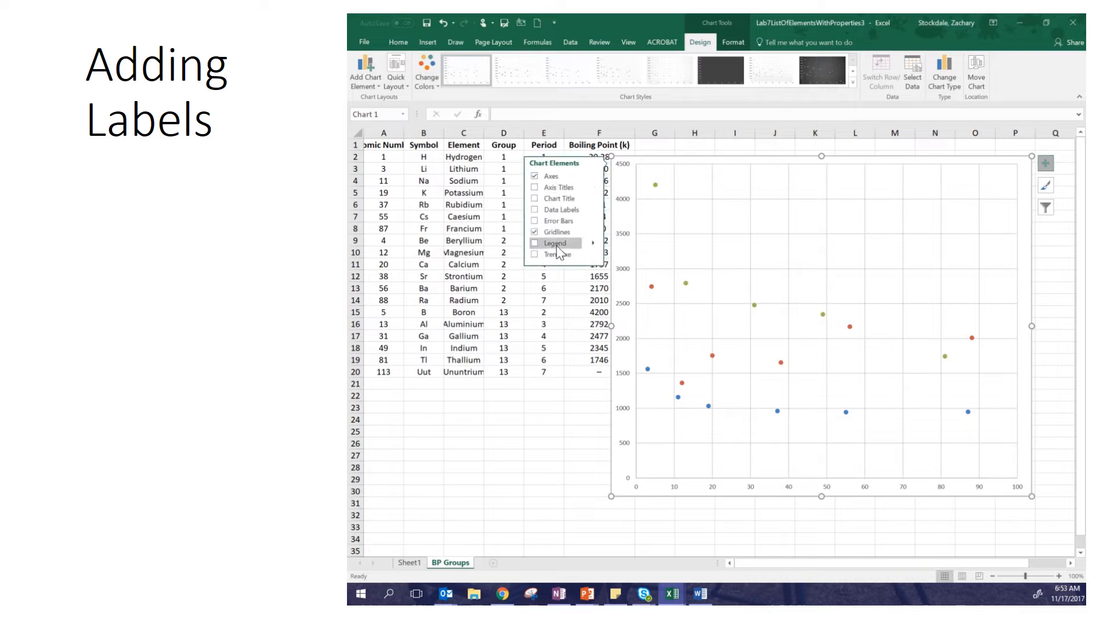
pyautogui.click(593, 210)
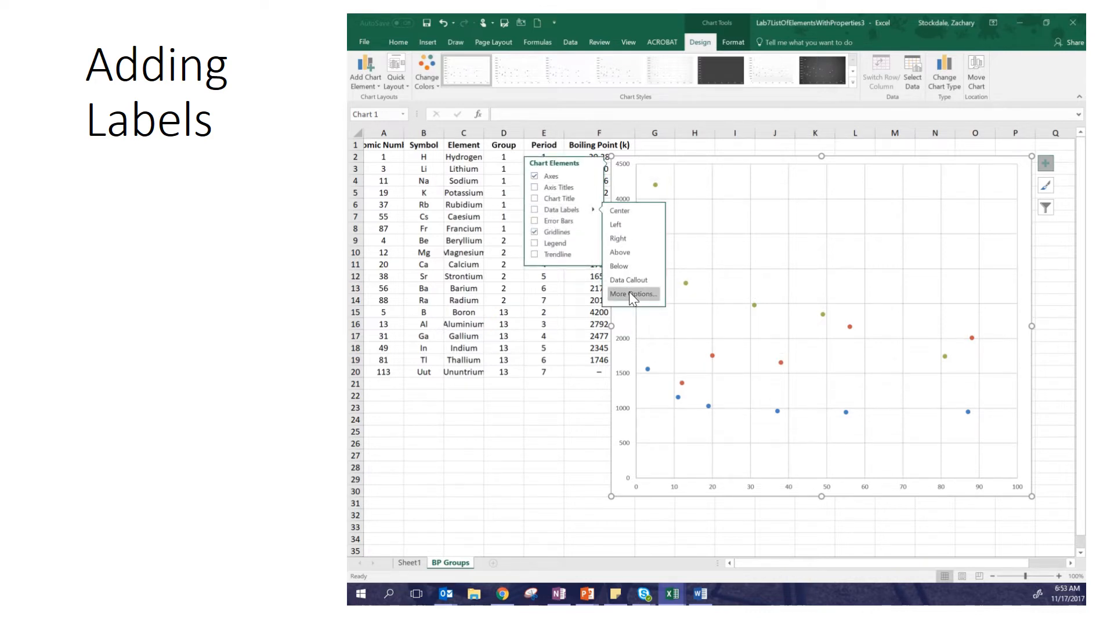
pyautogui.click(761, 145)
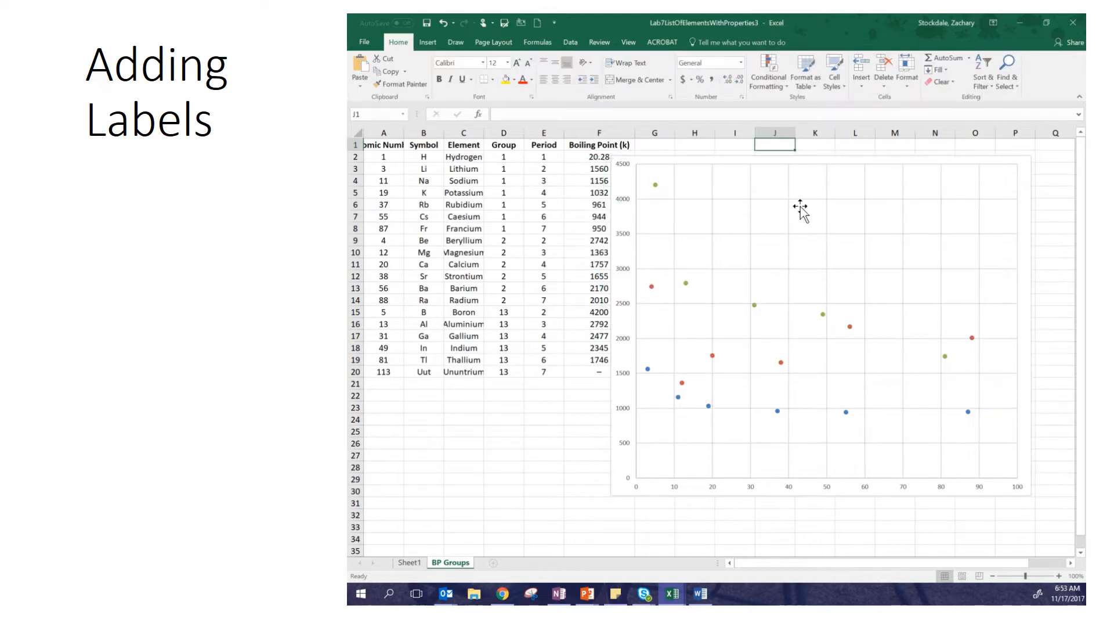
# - Add data callout labels to all points of the scatter chart
pyautogui.click(766, 210)
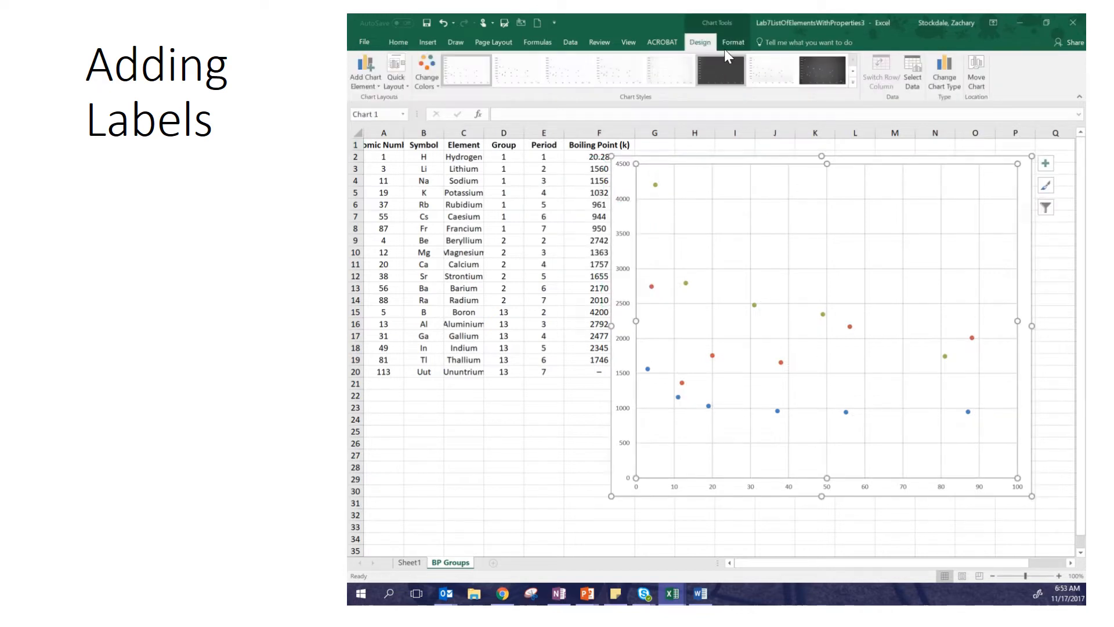
pyautogui.click(355, 84)
pyautogui.moveTo(386, 139)
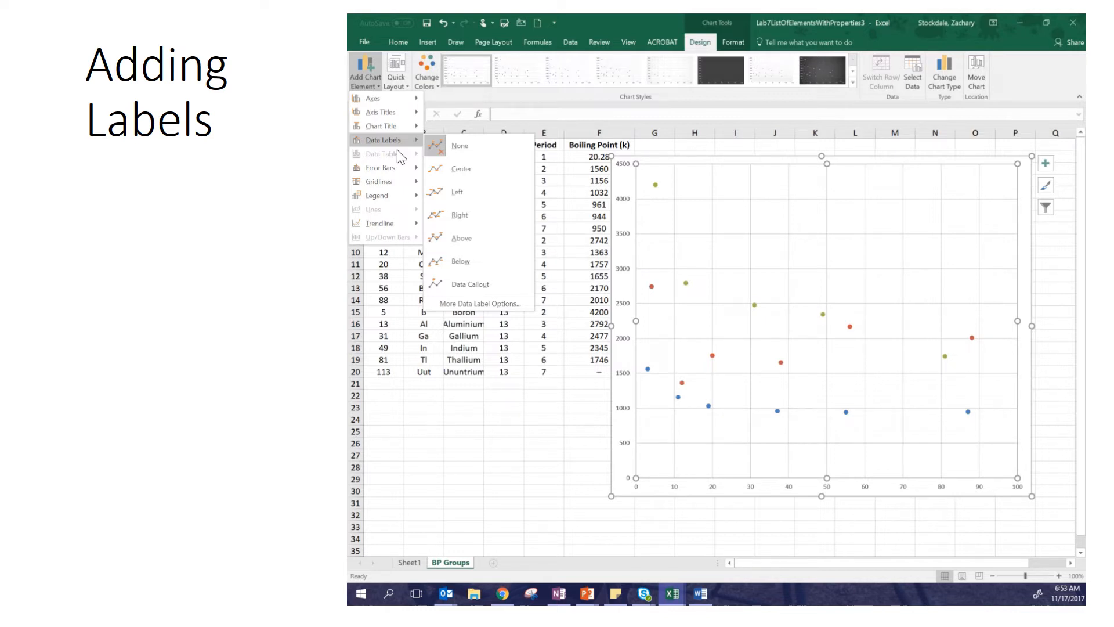
pyautogui.click(474, 283)
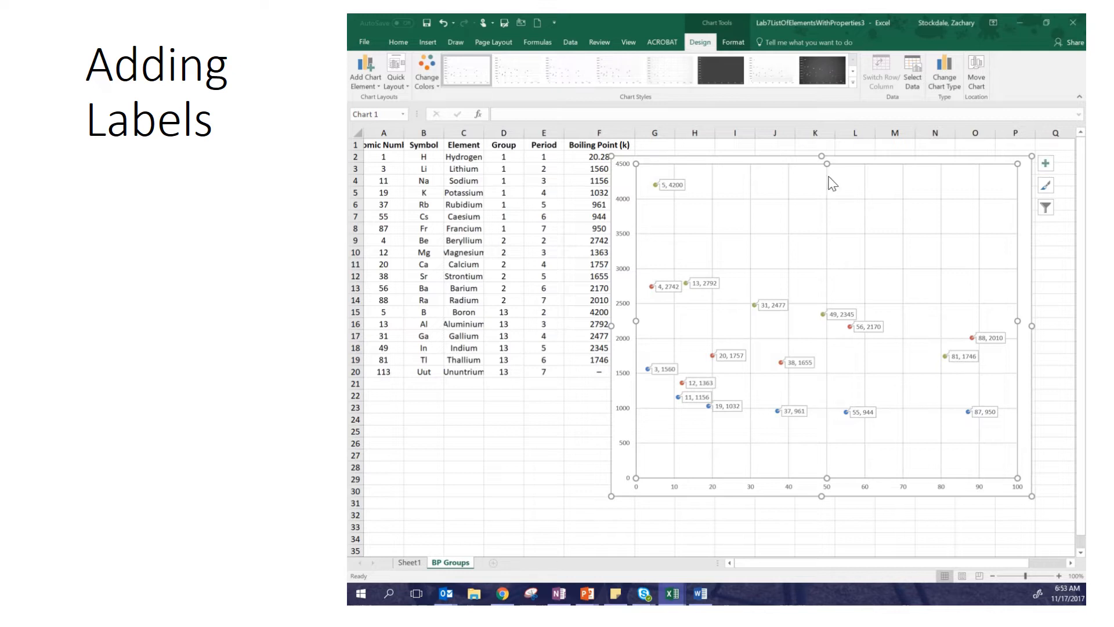
# - Label the Group 13 points with the element symbols from cells B15:B19, and remove the X and Y values from those labels
pyautogui.click(679, 184)
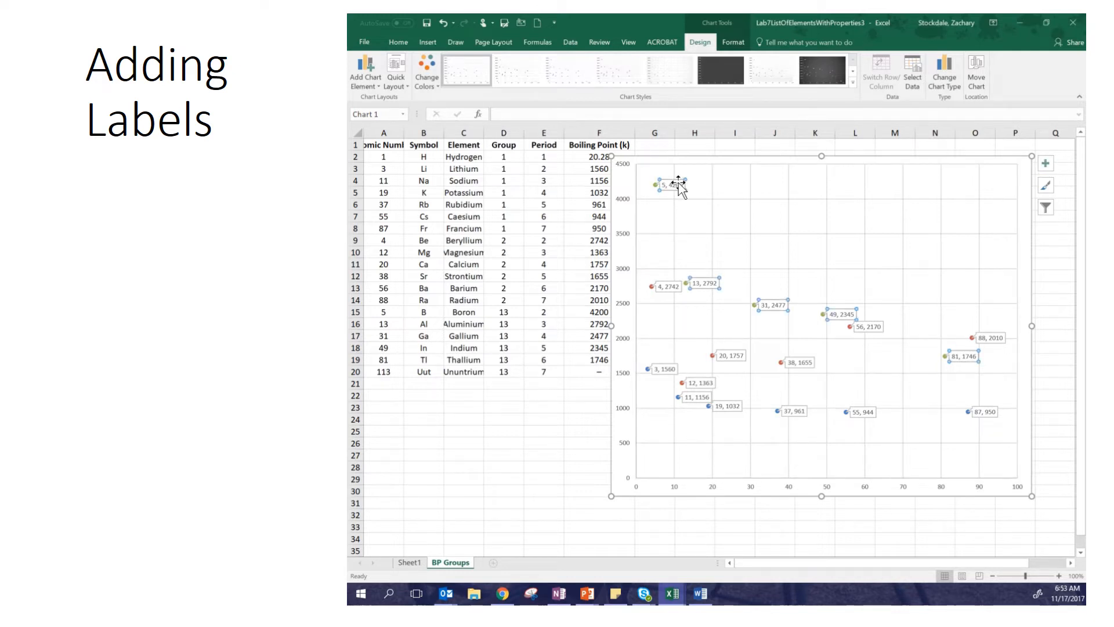
pyautogui.rightClick(680, 187)
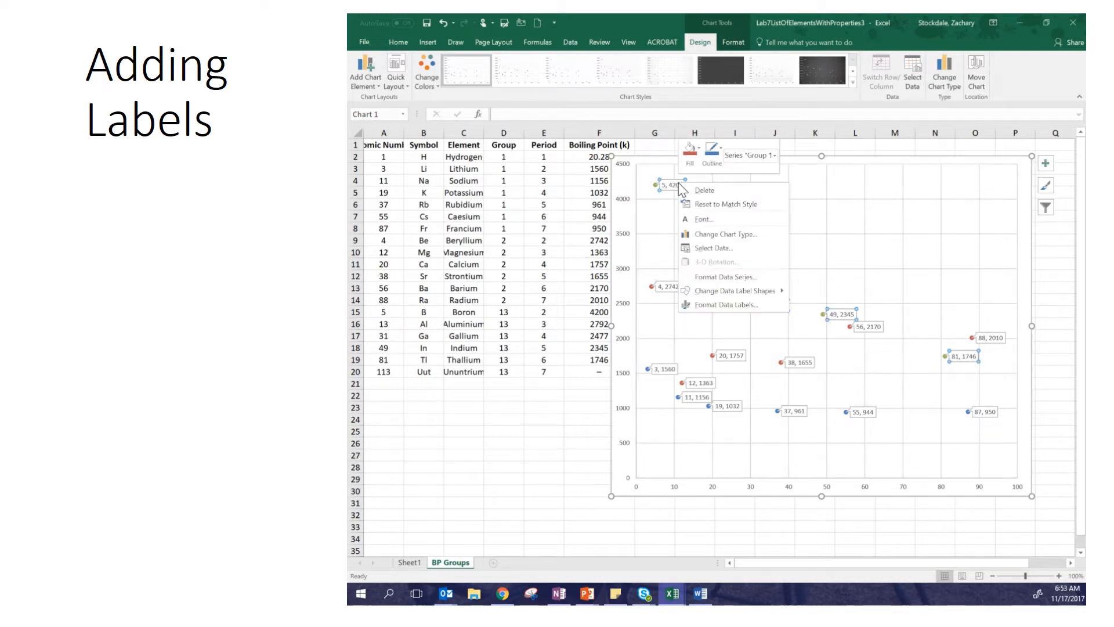
pyautogui.click(757, 304)
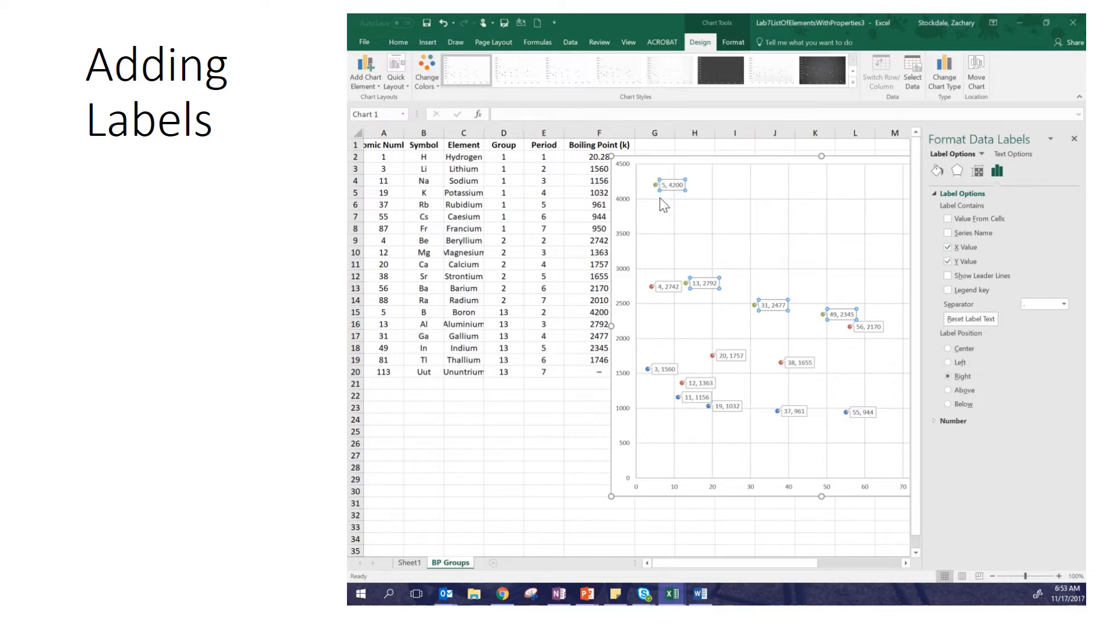
pyautogui.click(950, 250)
pyautogui.click(948, 219)
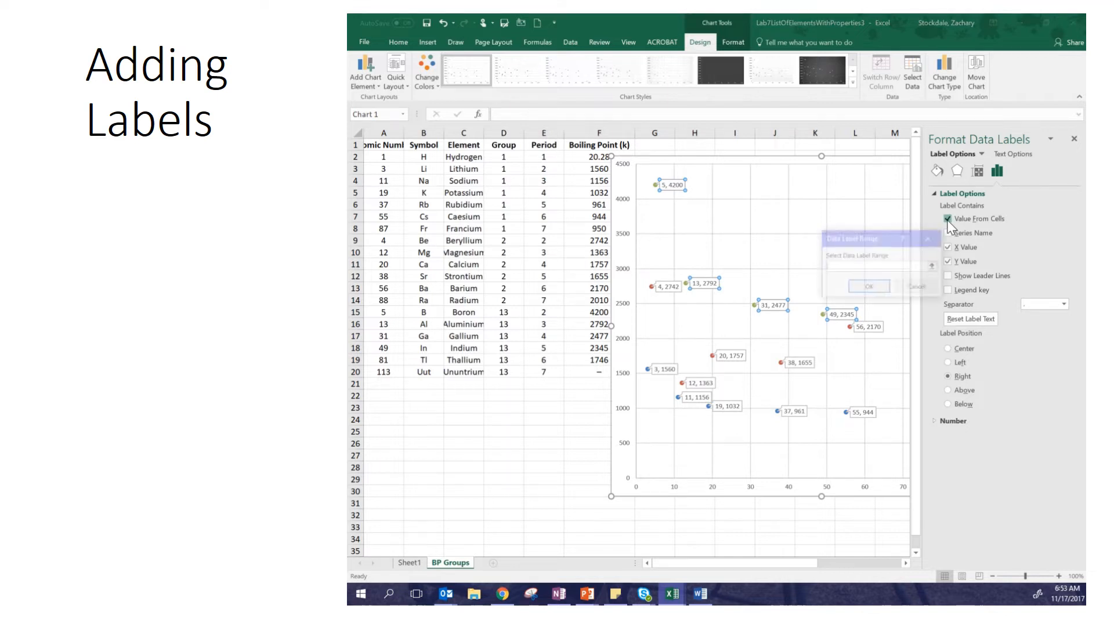
pyautogui.click(933, 266)
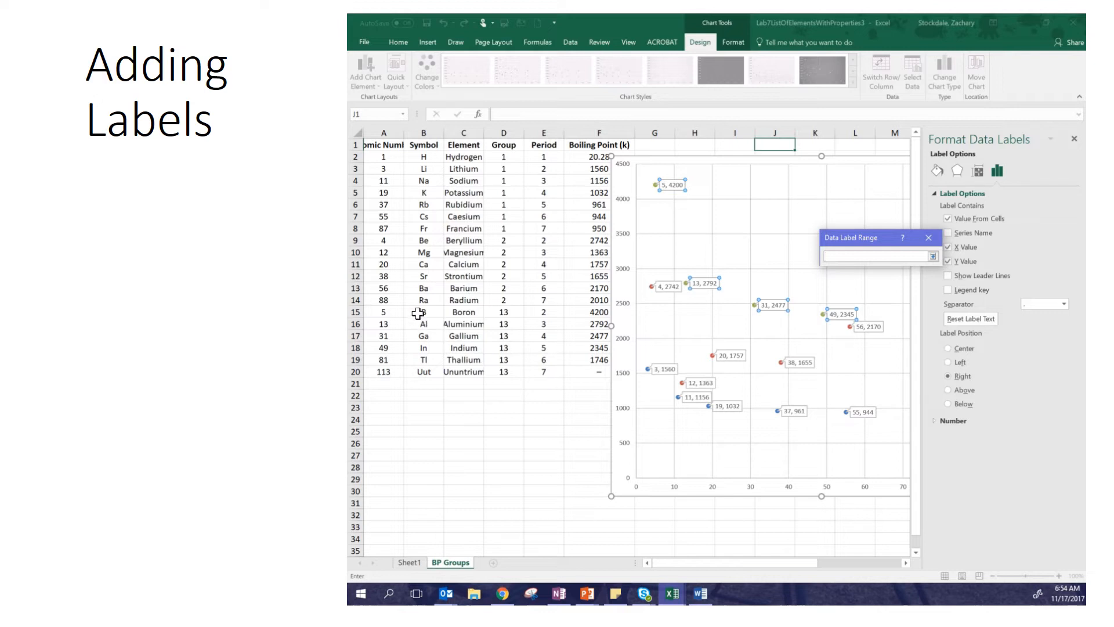
pyautogui.moveTo(418, 313); pyautogui.dragTo(427, 360)
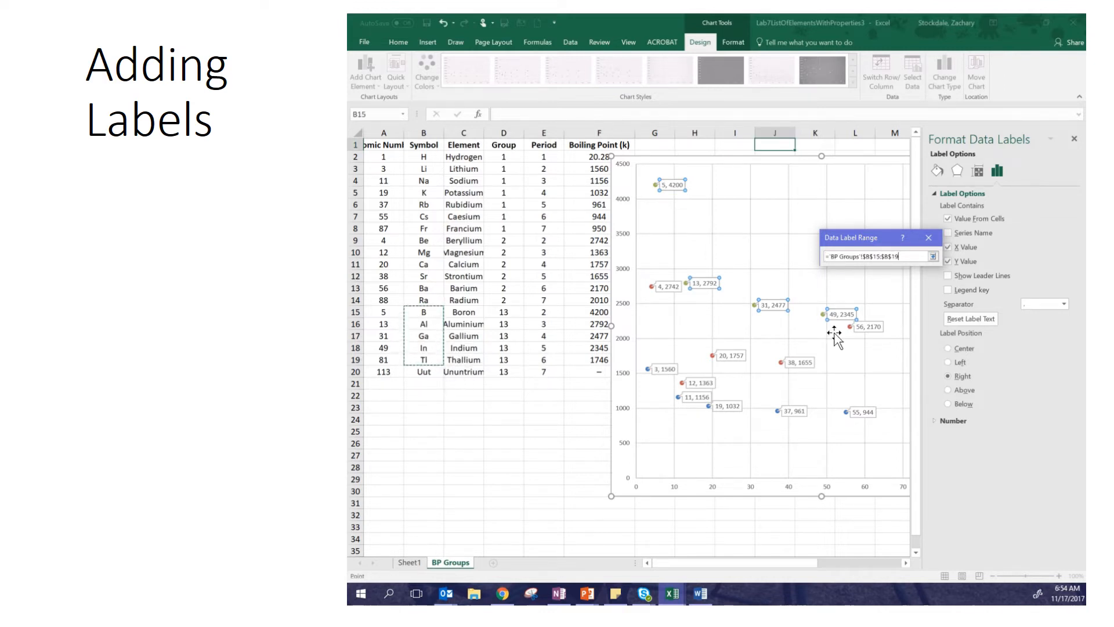
pyautogui.click(937, 256)
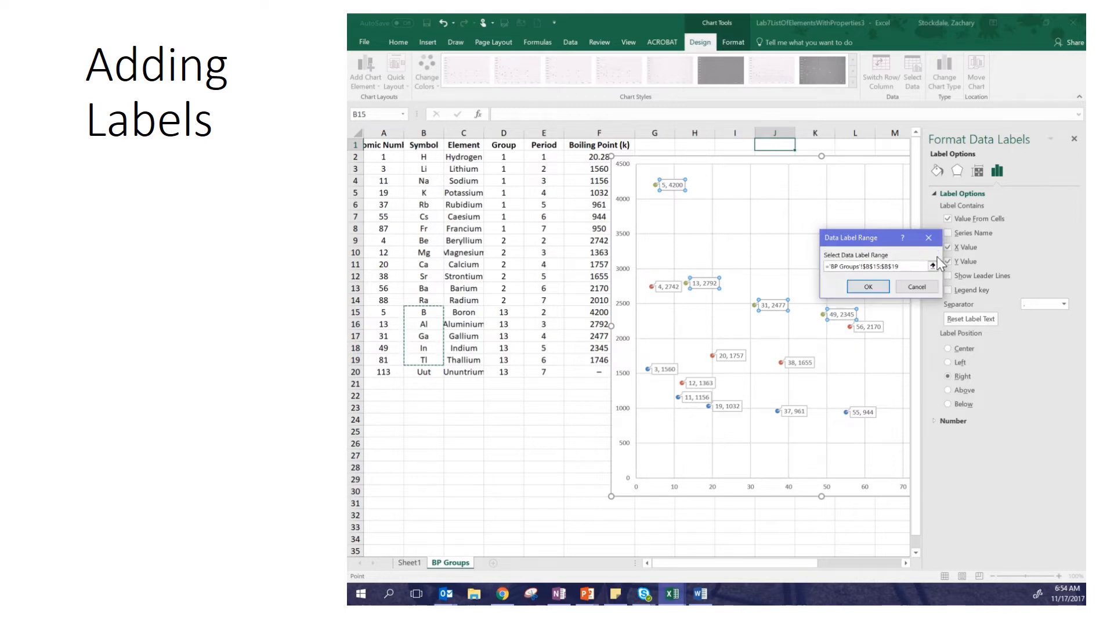
pyautogui.click(869, 287)
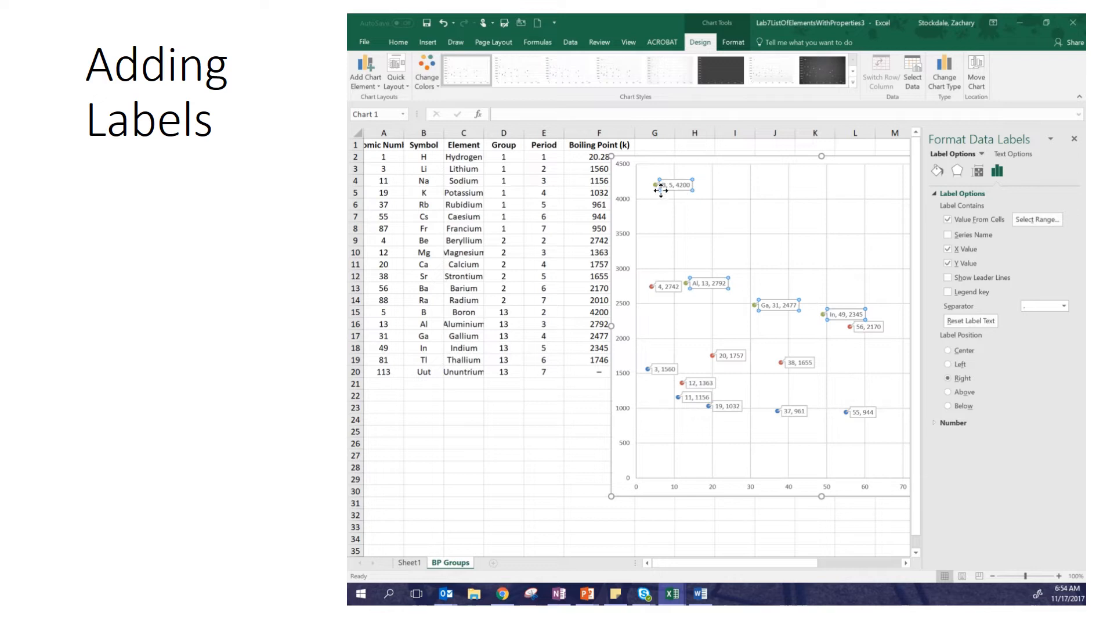
pyautogui.click(949, 248)
pyautogui.click(948, 262)
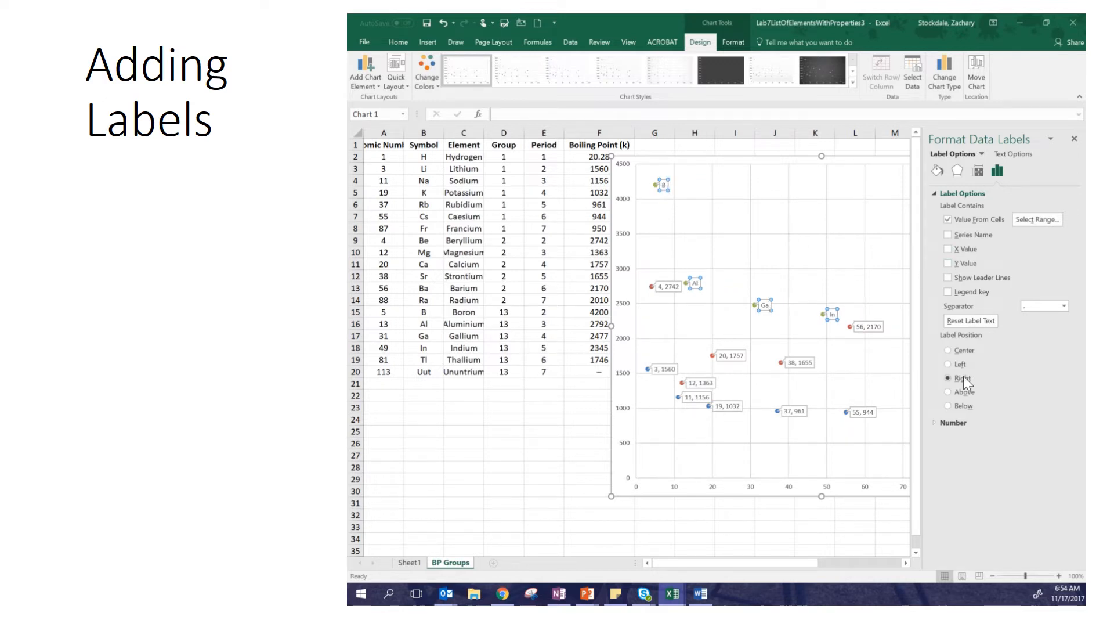
# - Label the Group 2 points with the element symbols from cells B9:B14, and remove the X and Y values from those labels
pyautogui.moveTo(812, 562); pyautogui.dragTo(840, 562)
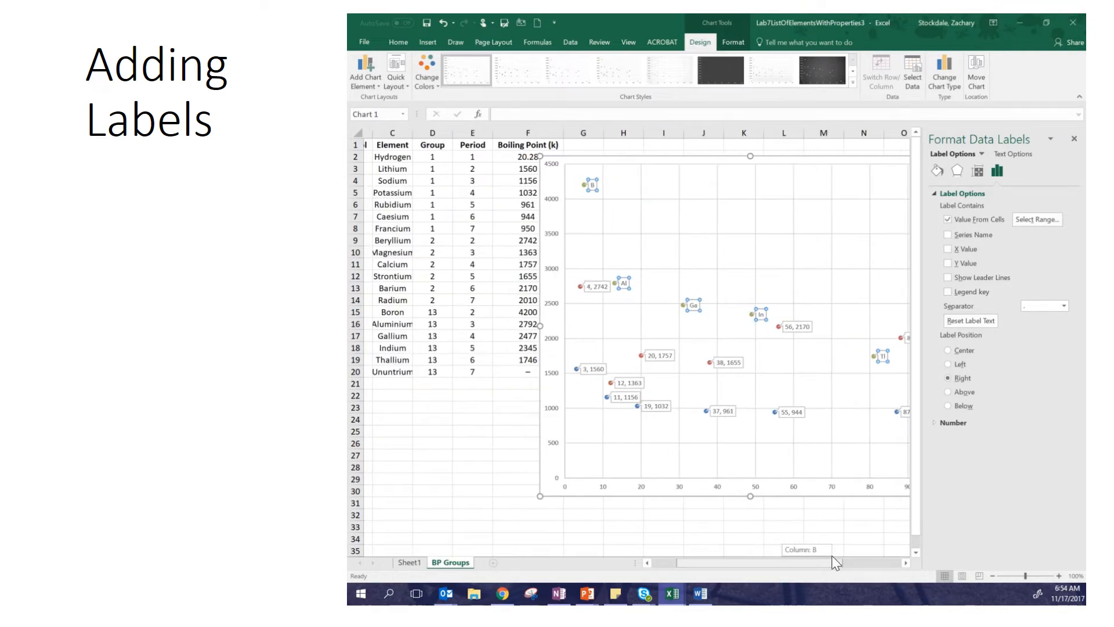
pyautogui.click(586, 287)
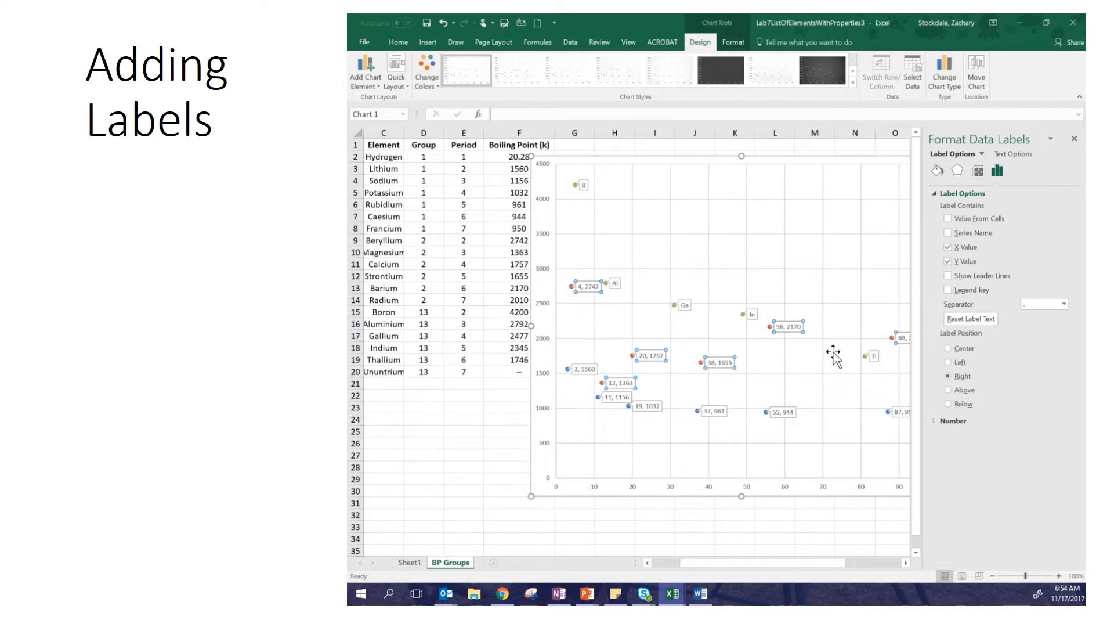
pyautogui.rightClick(588, 283)
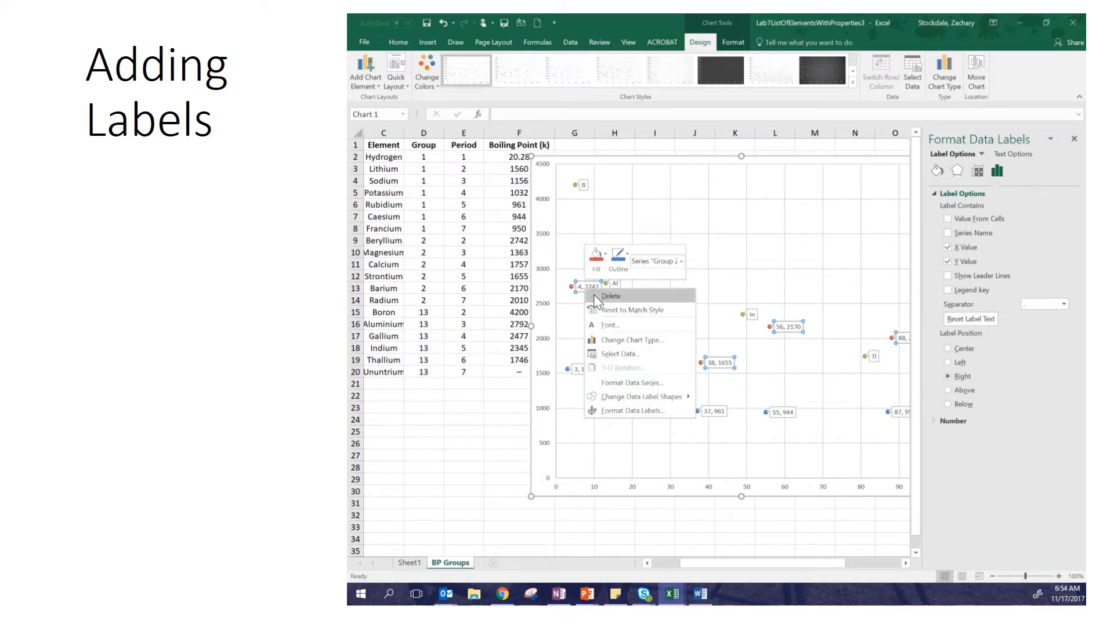
pyautogui.click(646, 408)
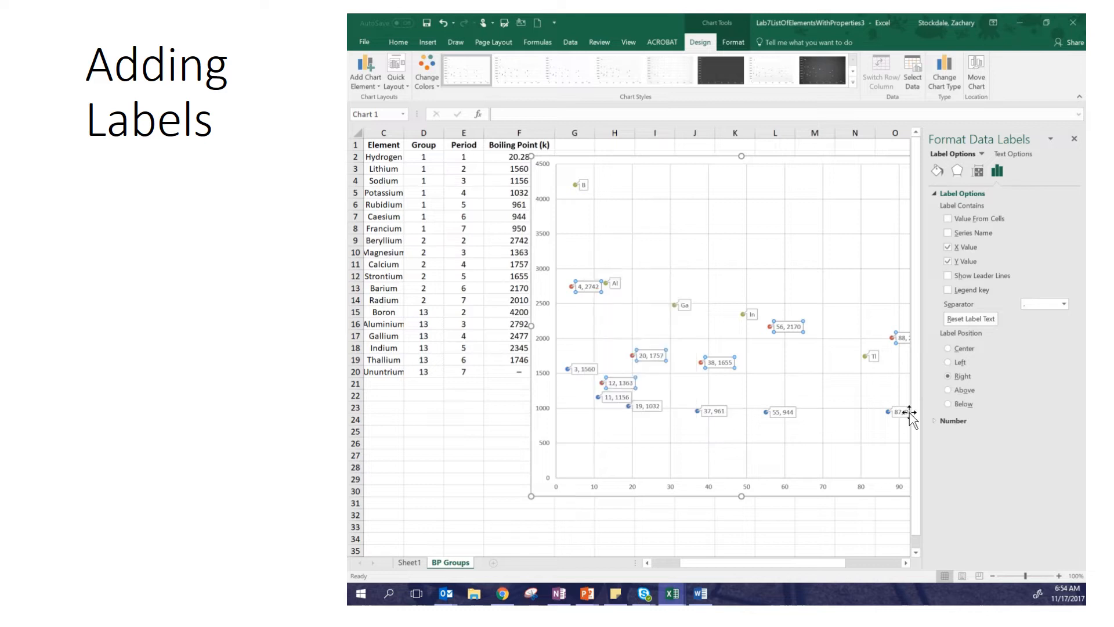
pyautogui.moveTo(817, 563); pyautogui.dragTo(767, 561)
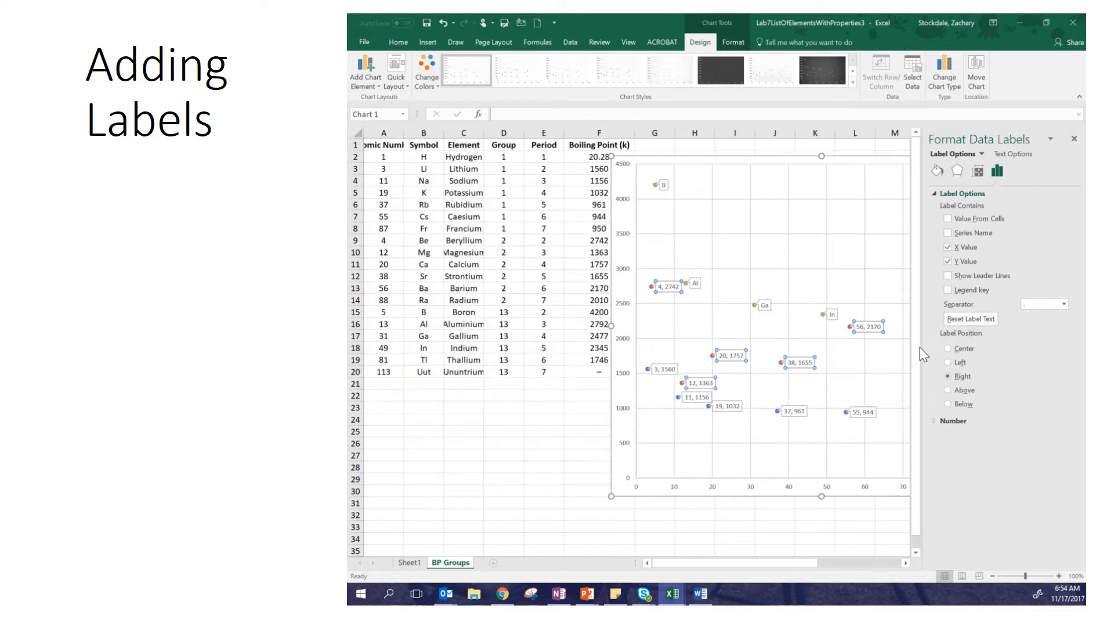
pyautogui.click(946, 217)
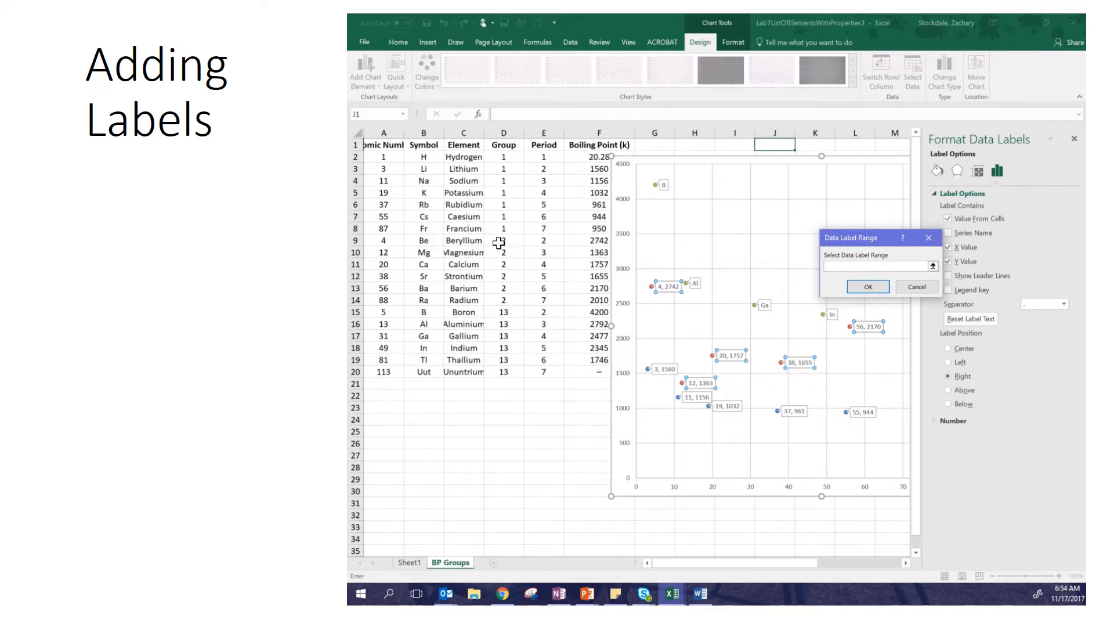
pyautogui.moveTo(413, 239); pyautogui.dragTo(435, 300)
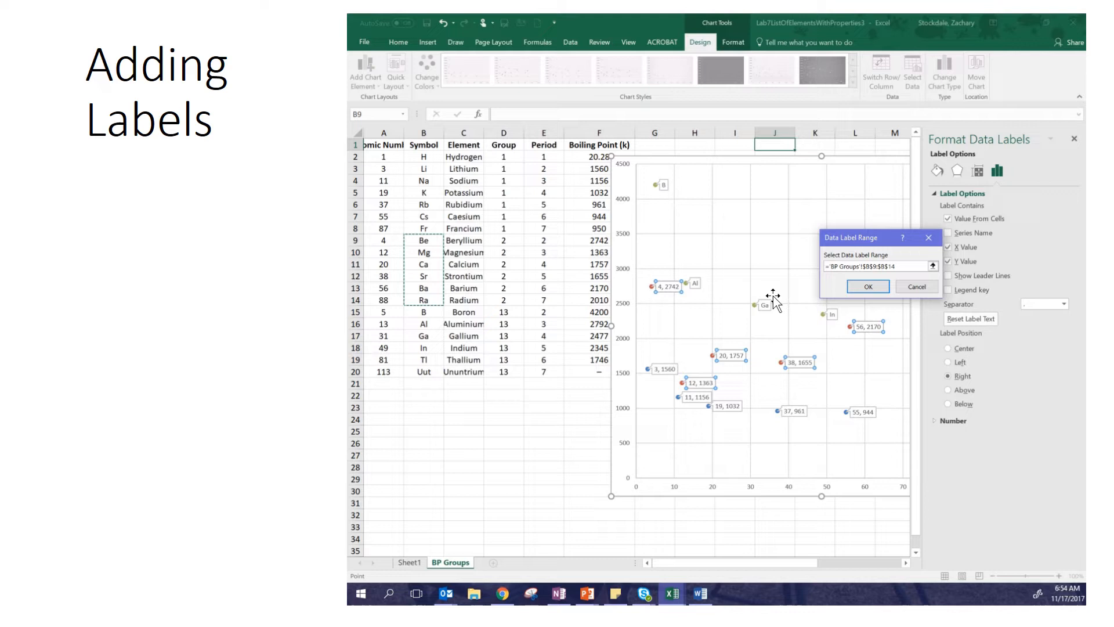
pyautogui.click(867, 288)
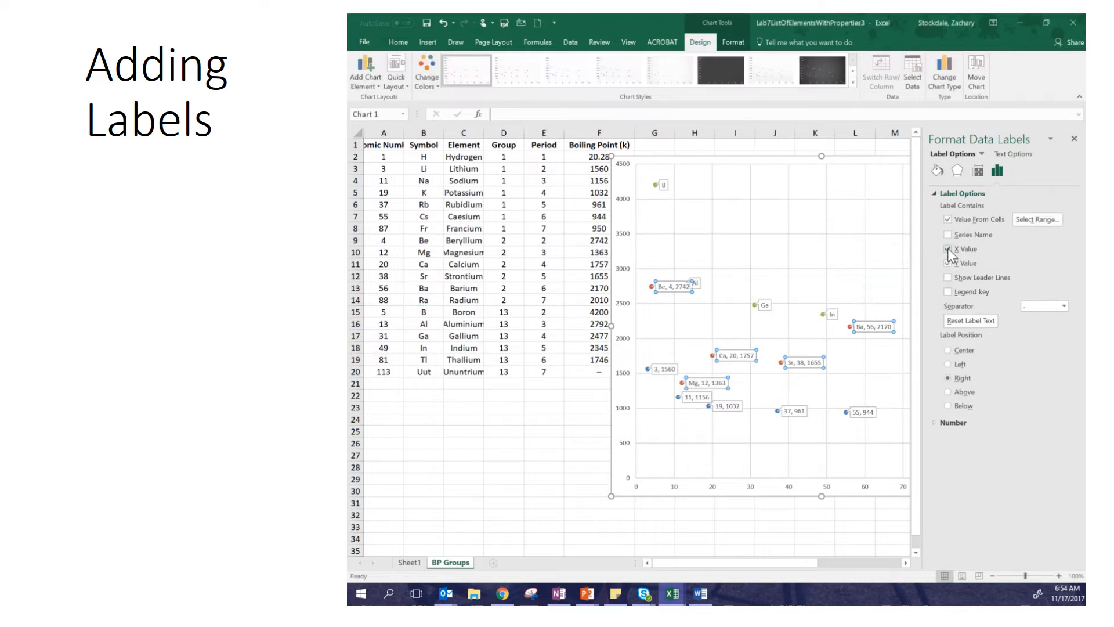
pyautogui.click(948, 263)
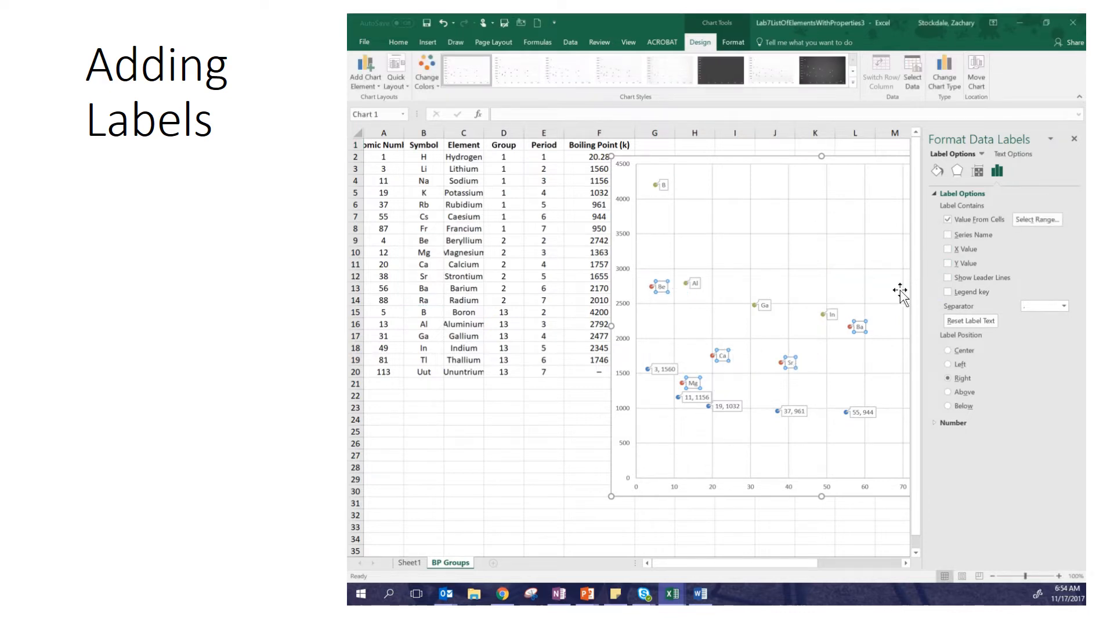
# - Label the Group 1 points with the symbols from cells B3:B8 instead of X and Y values, and close the label formatting options
pyautogui.click(680, 369)
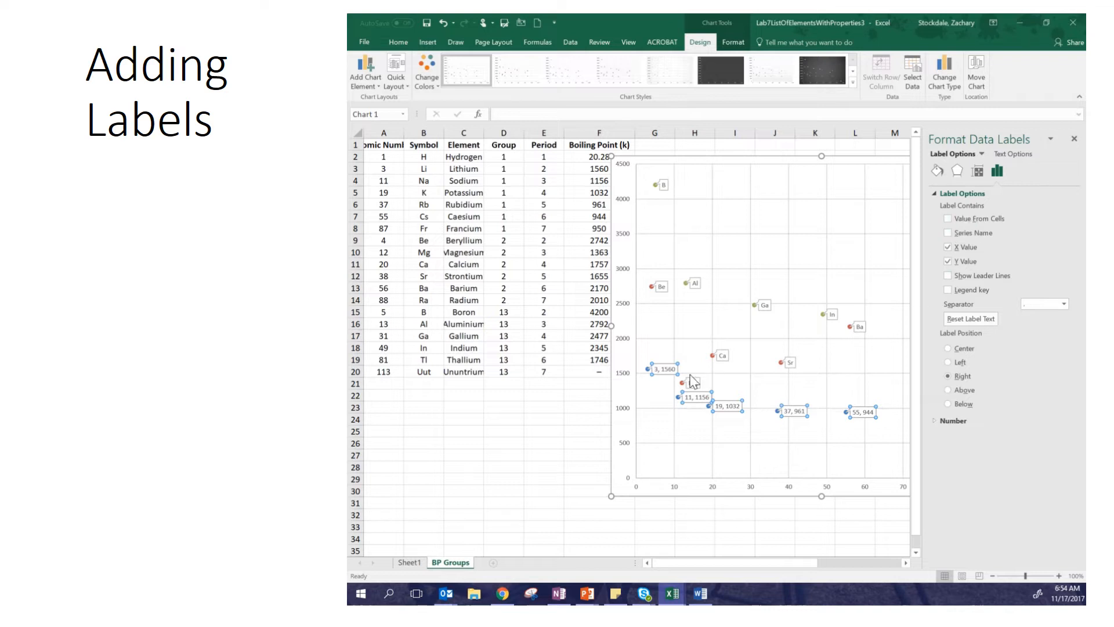
pyautogui.click(948, 246)
pyautogui.click(948, 246)
pyautogui.click(948, 219)
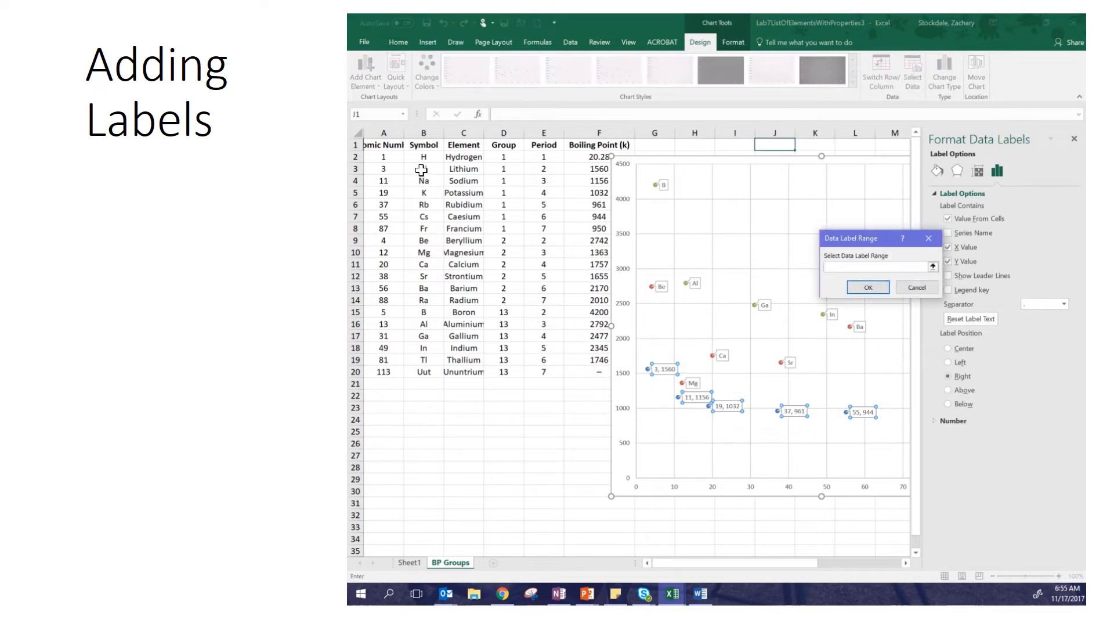
pyautogui.moveTo(423, 169); pyautogui.dragTo(437, 228)
pyautogui.click(867, 288)
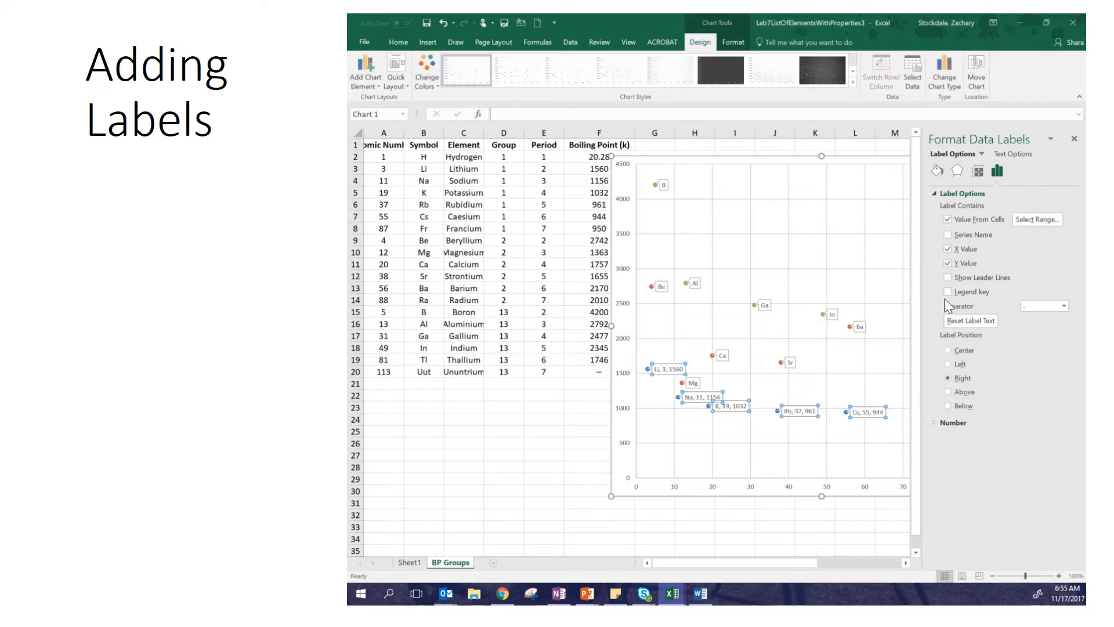
pyautogui.click(947, 249)
pyautogui.click(948, 263)
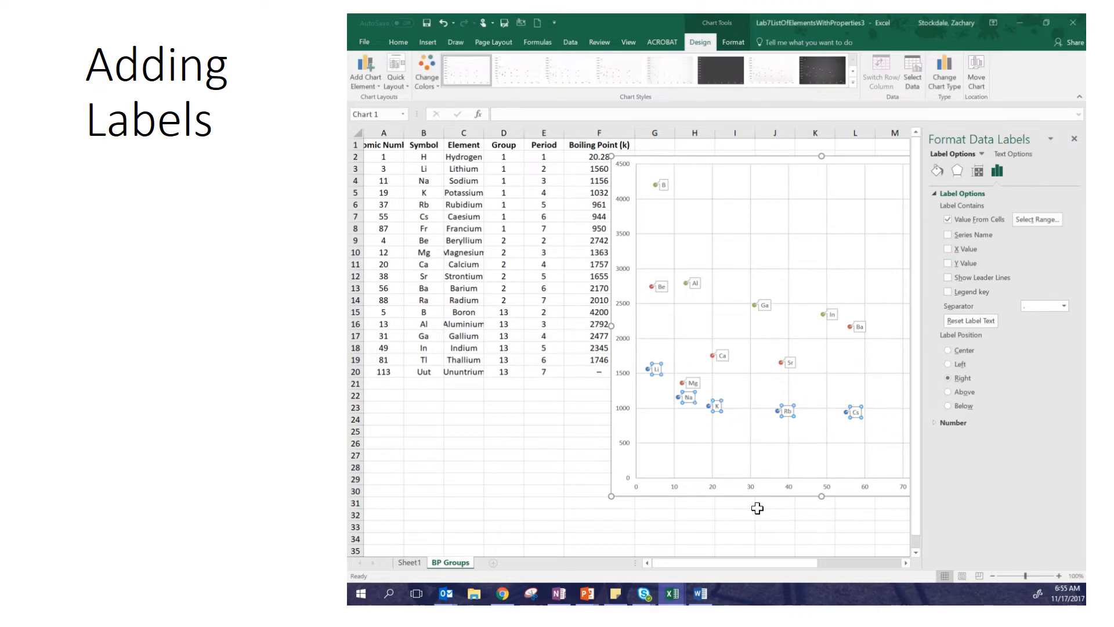
pyautogui.click(751, 527)
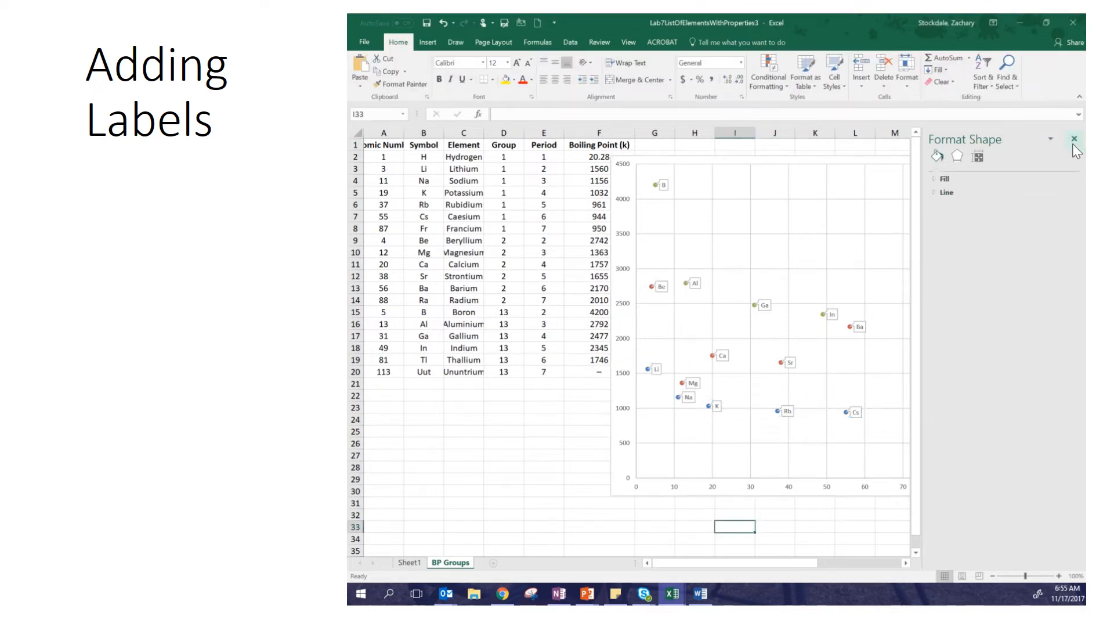
pyautogui.click(1073, 139)
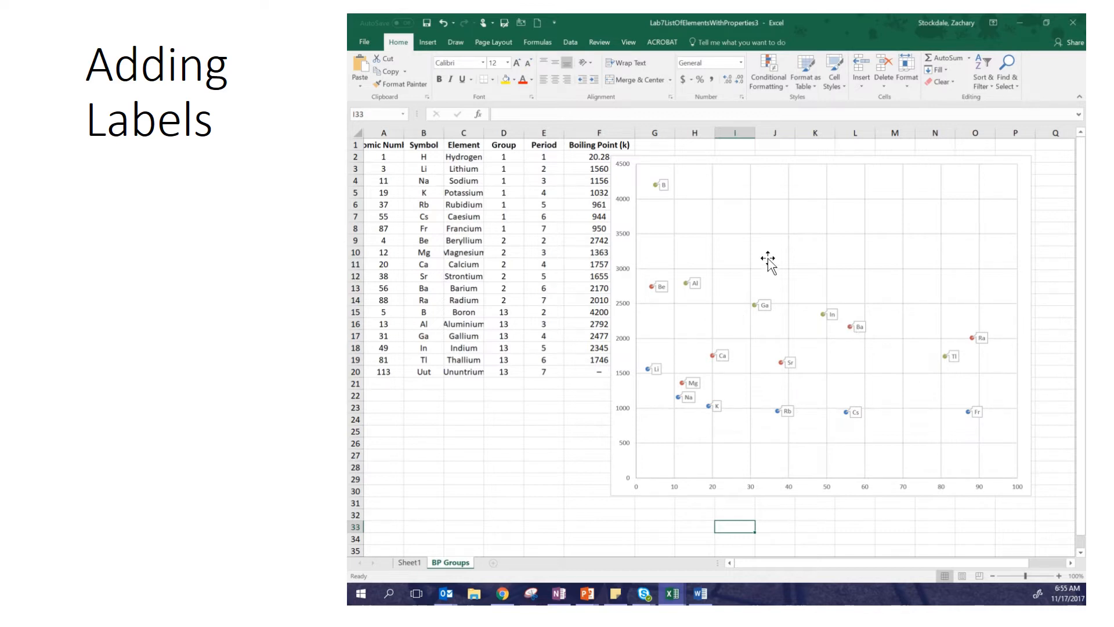
# - Add a title above the scatter chart reading "Atomic Number vs Boiling Point"
pyautogui.click(766, 170)
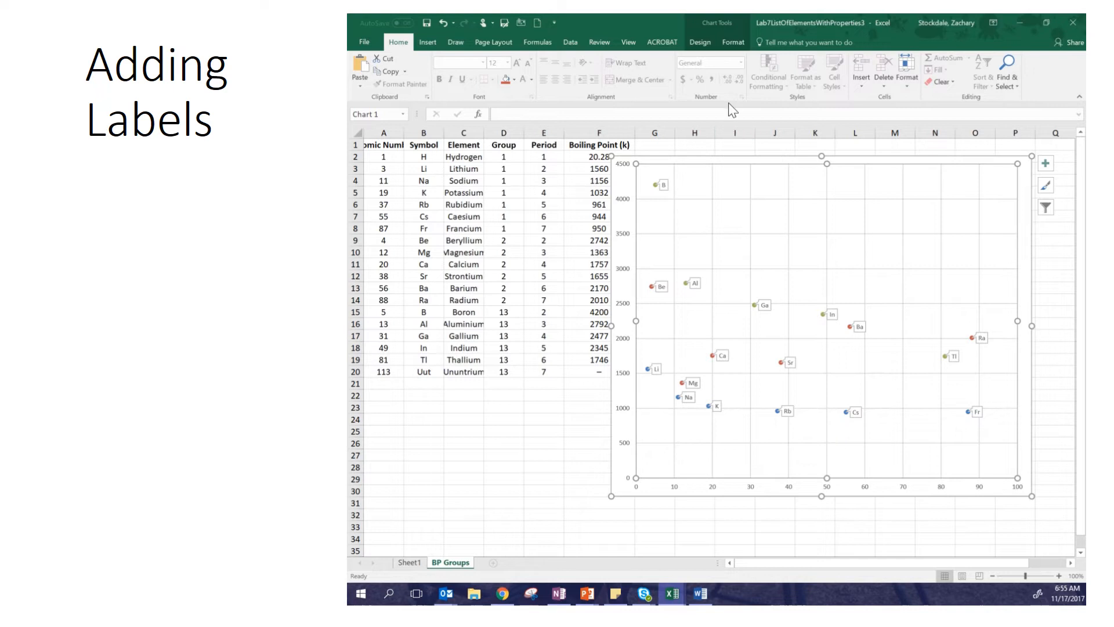
pyautogui.click(700, 42)
pyautogui.click(364, 82)
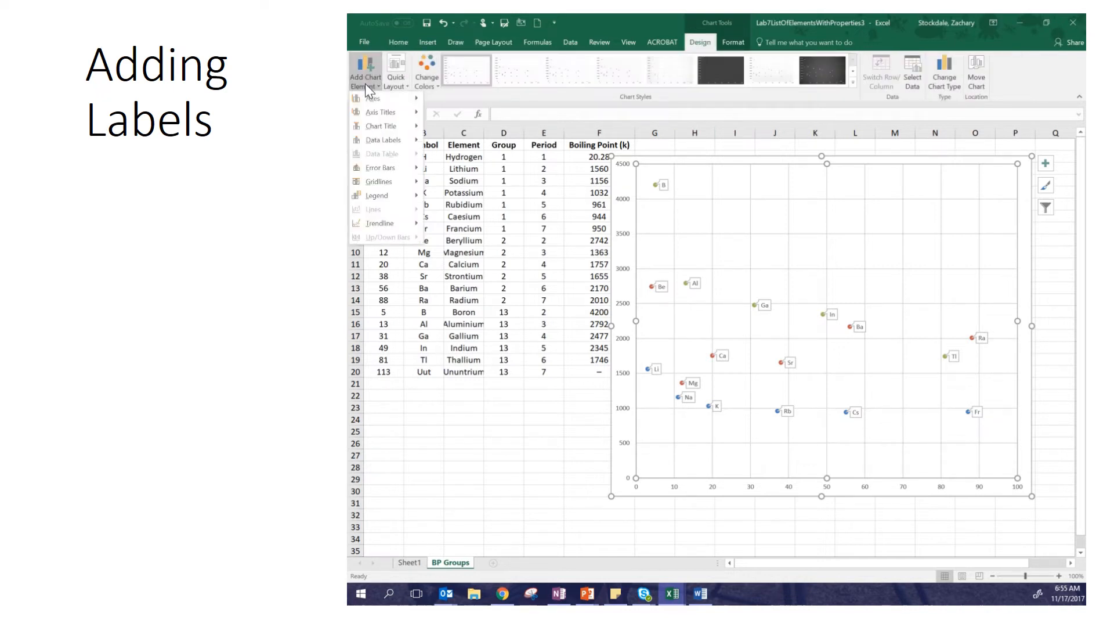
pyautogui.moveTo(388, 115)
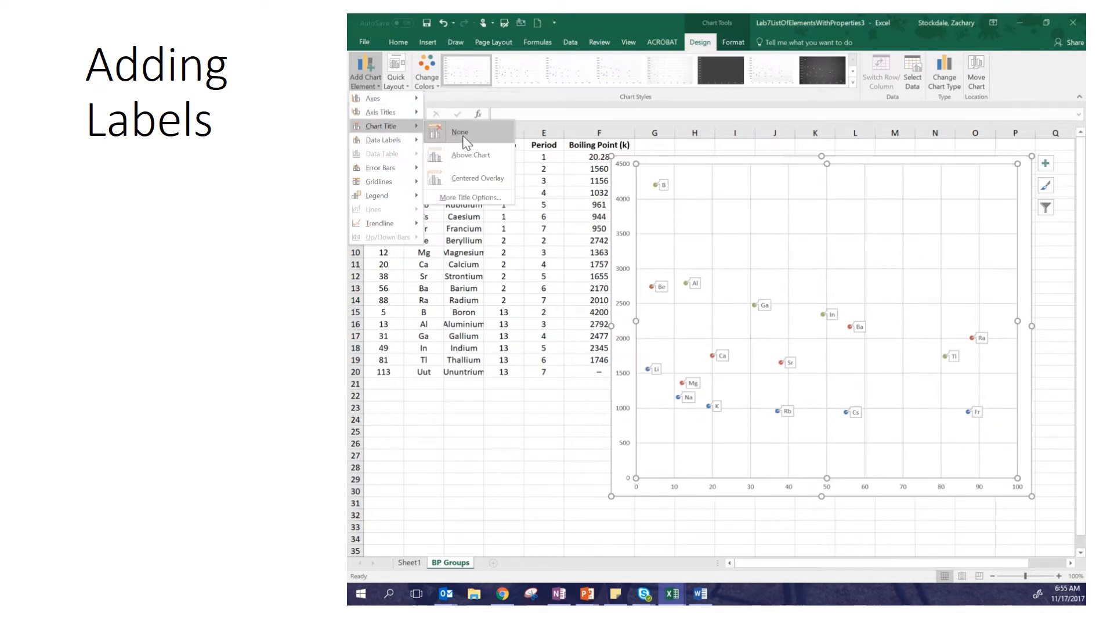
pyautogui.click(471, 149)
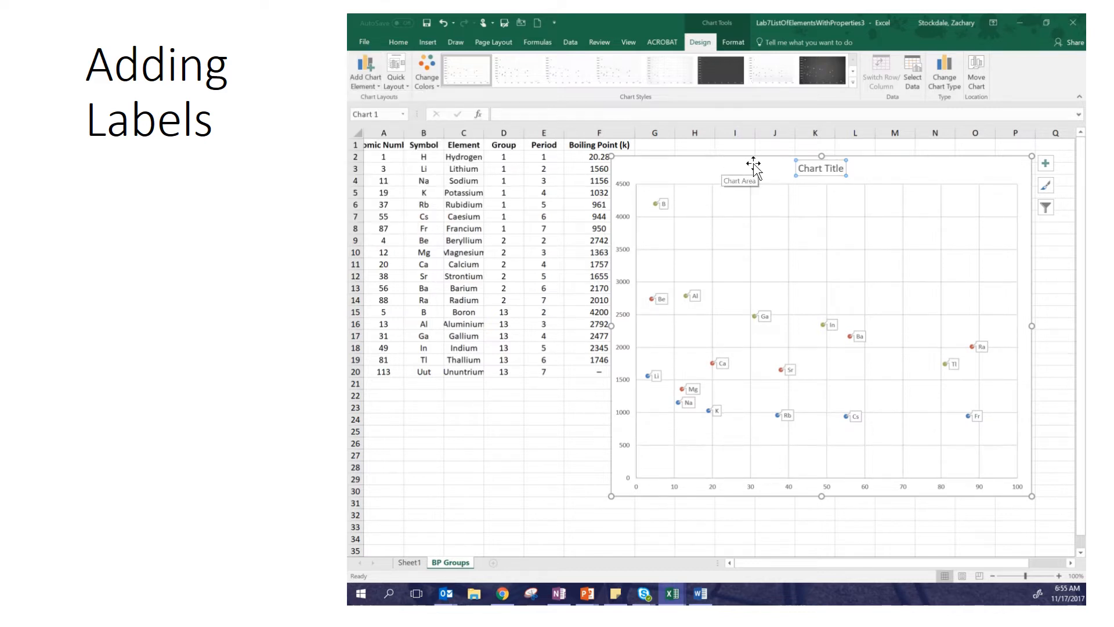
pyautogui.write('aT')
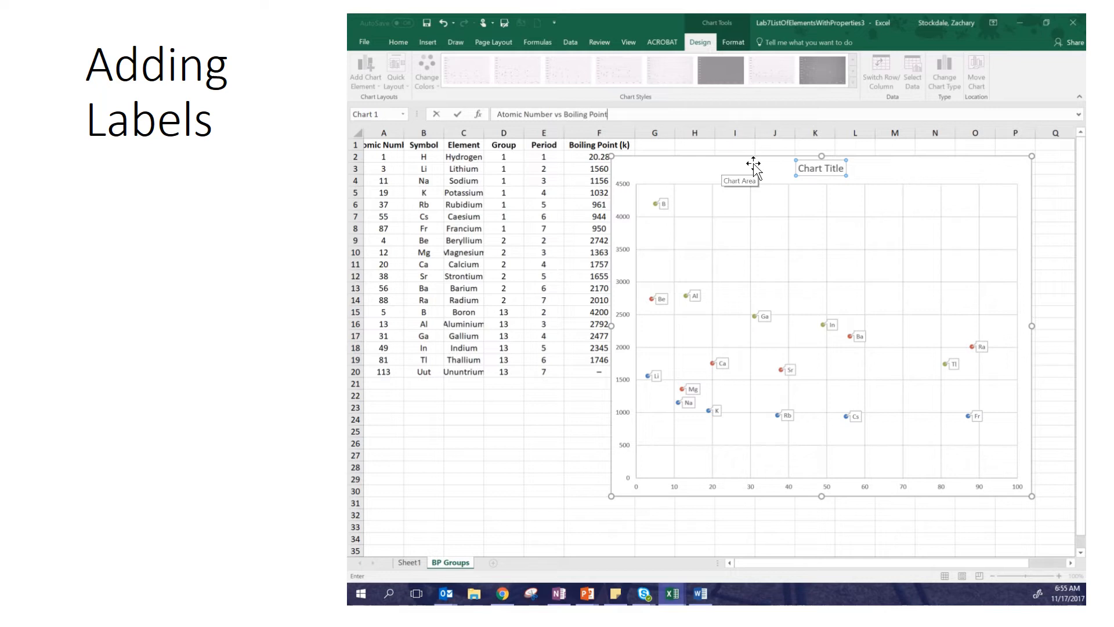
pyautogui.press('Return')
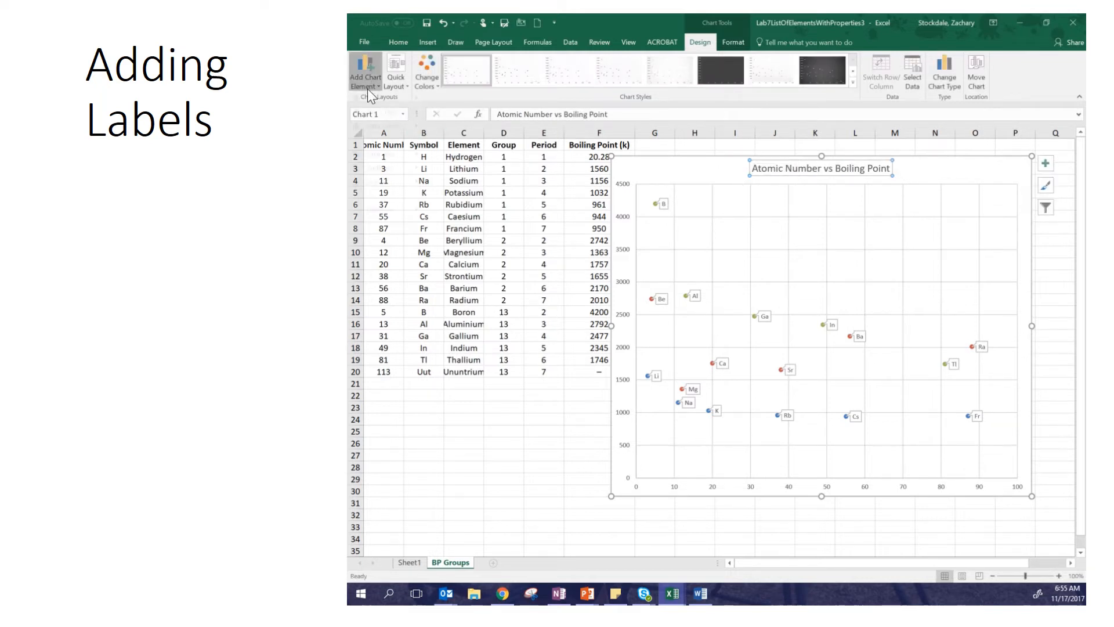
# - Add a primary horizontal axis title reading "Atomic Number"
pyautogui.click(367, 88)
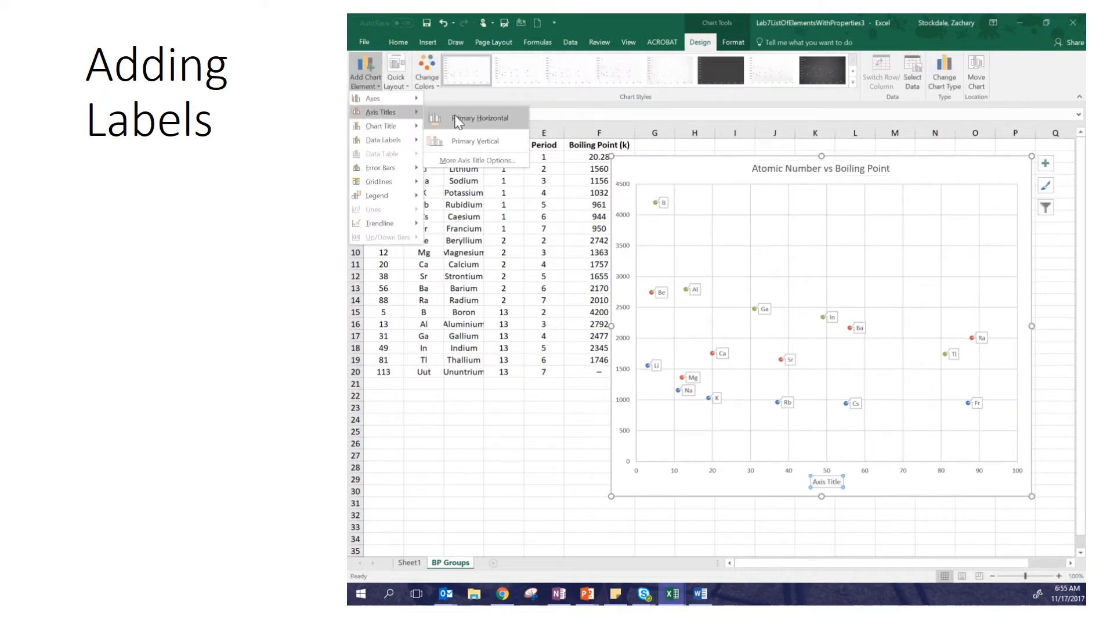
pyautogui.click(457, 119)
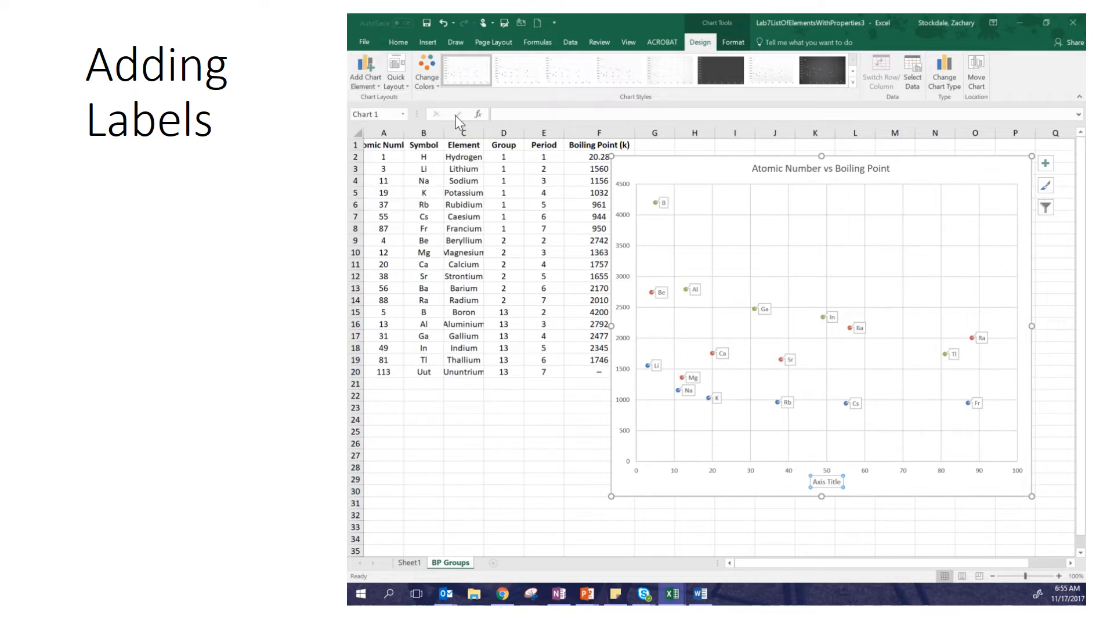
pyautogui.write('Atomic Number')
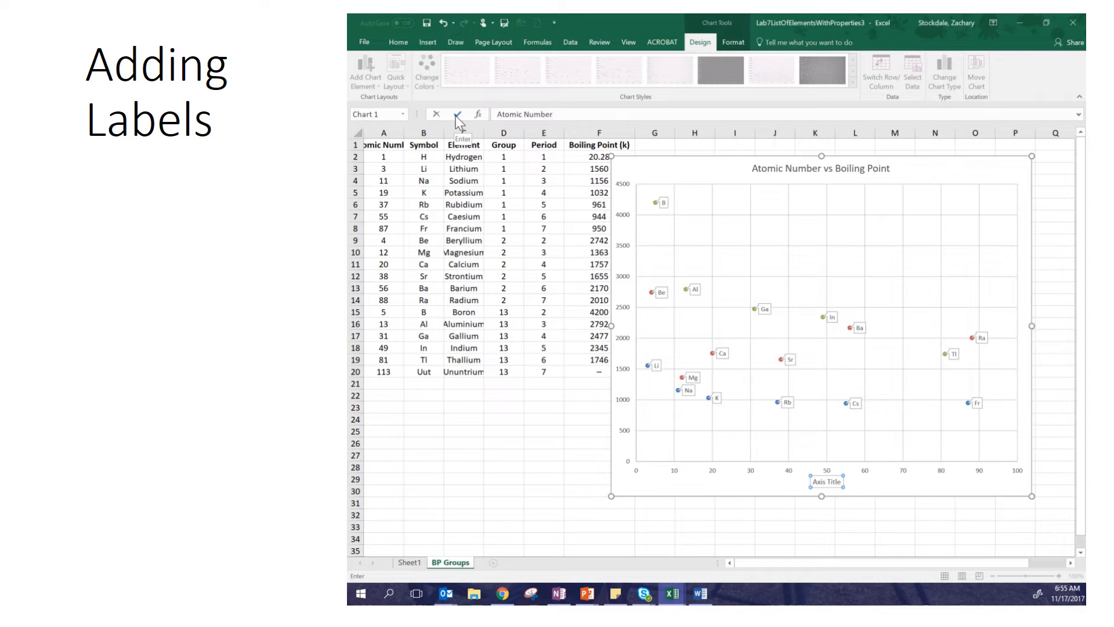
pyautogui.click(457, 115)
# - Add a primary vertical axis title to the scatter chart reading "Boiling Point (K)"
pyautogui.click(369, 87)
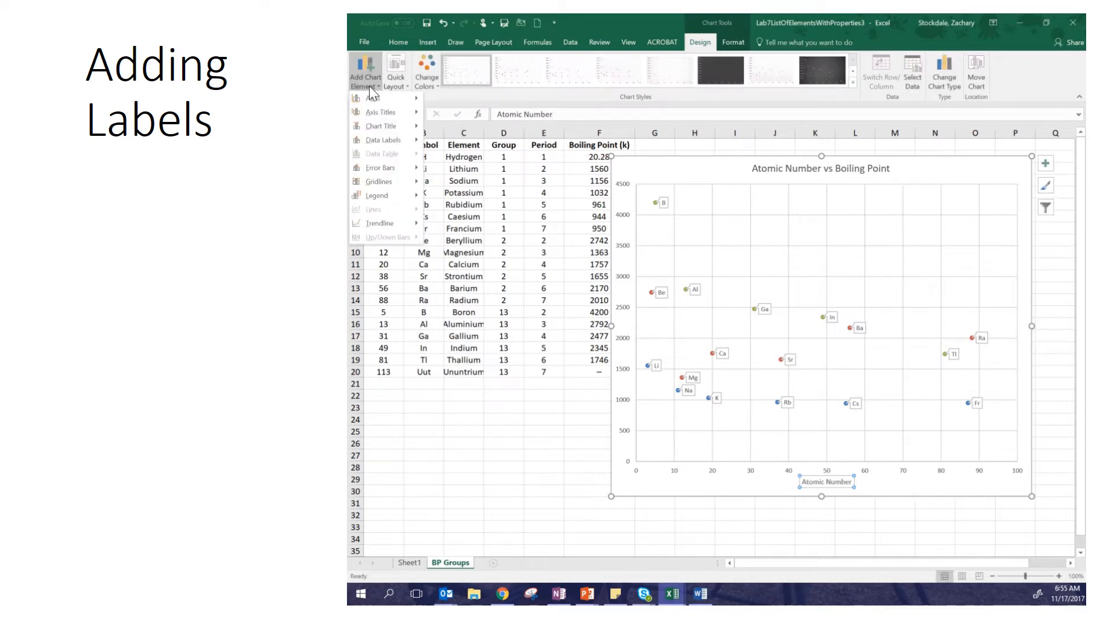
pyautogui.moveTo(393, 118)
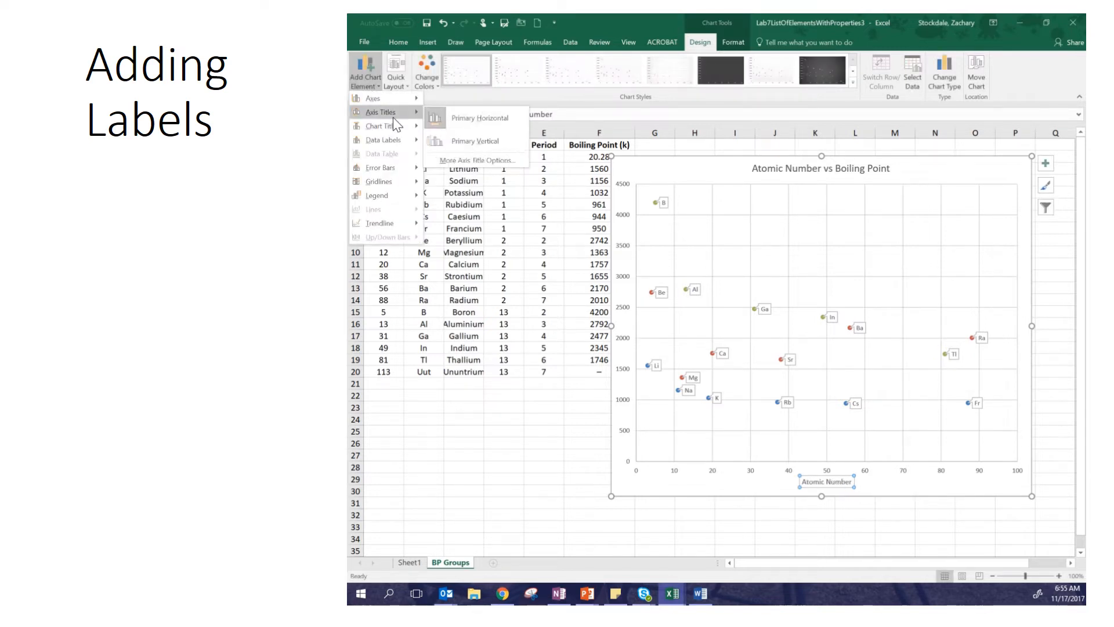
pyautogui.click(476, 140)
pyautogui.write('Boi')
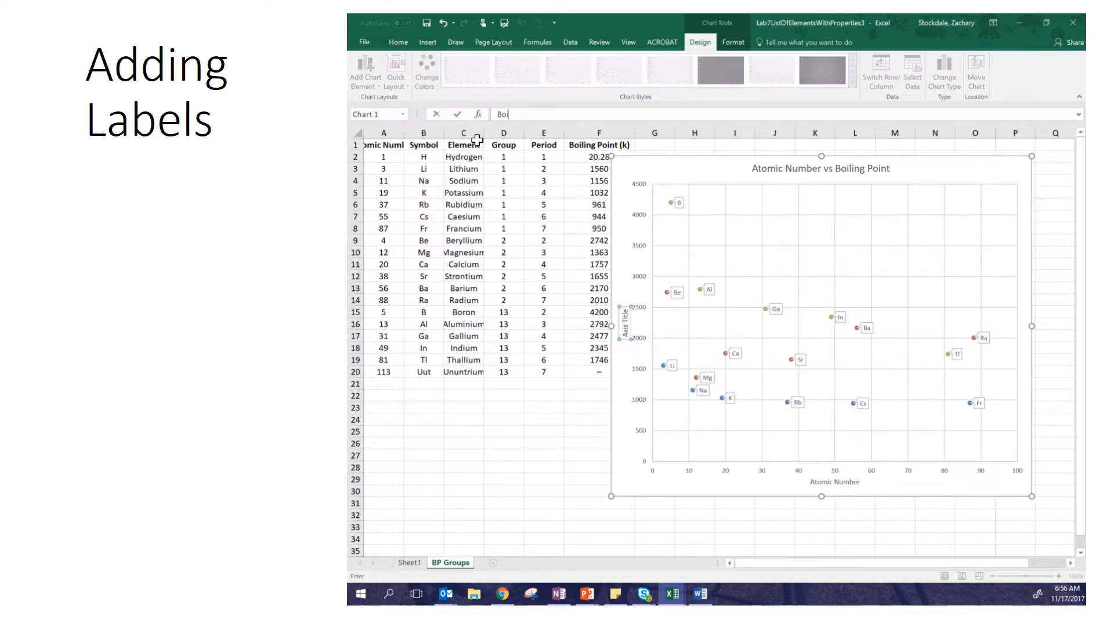
pyautogui.write('ng Point (K)')
pyautogui.press('Return')
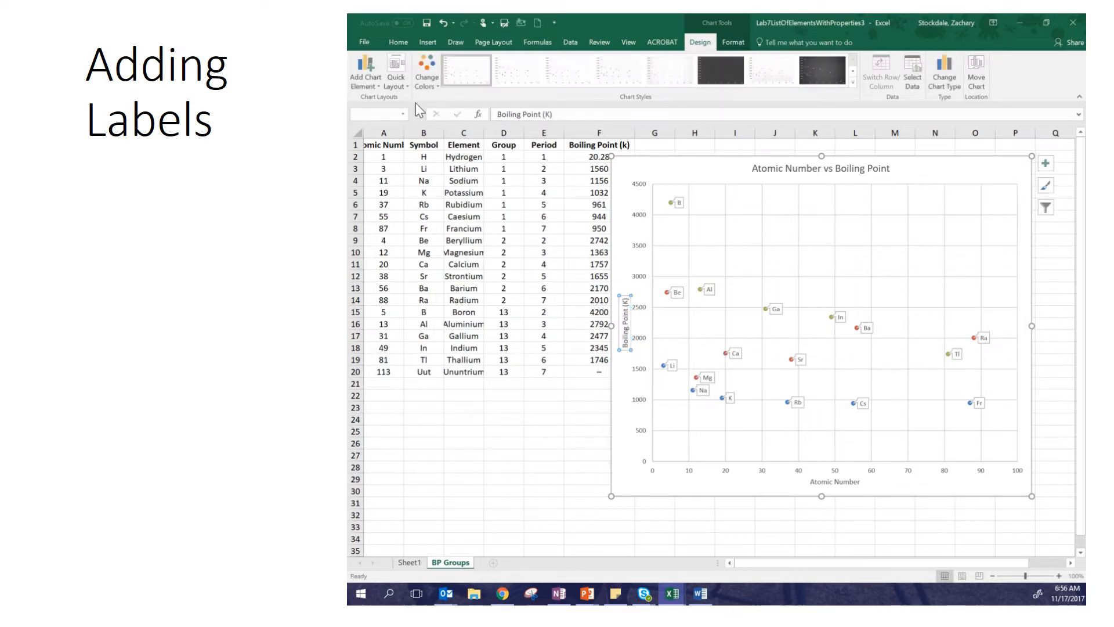
# - Add a legend to the chart with the Right placement option
pyautogui.click(376, 86)
pyautogui.moveTo(395, 195)
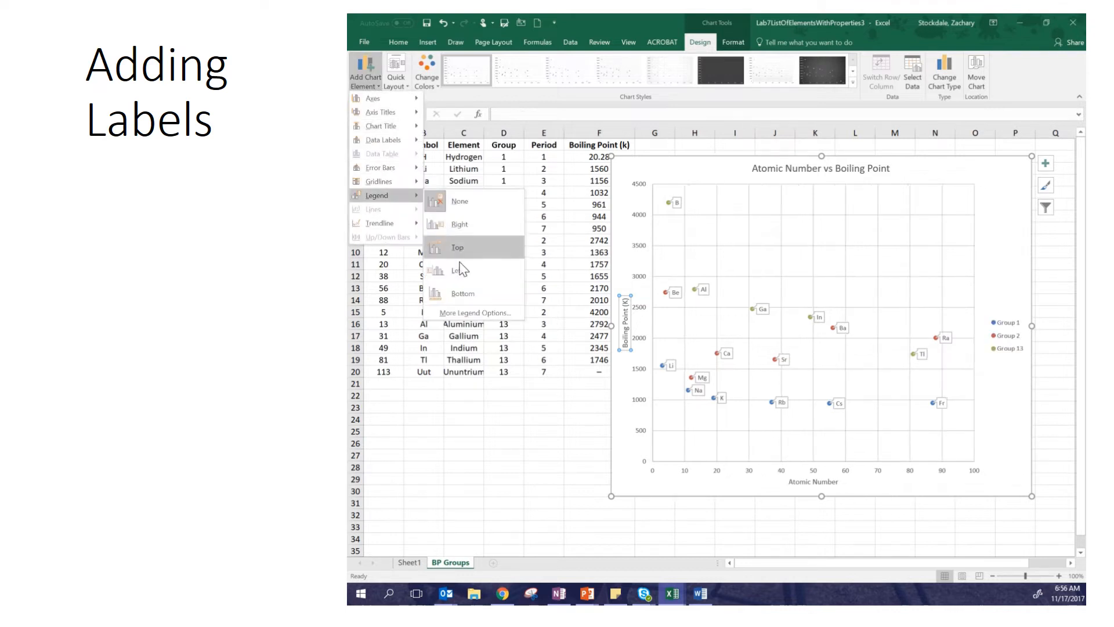
pyautogui.click(459, 224)
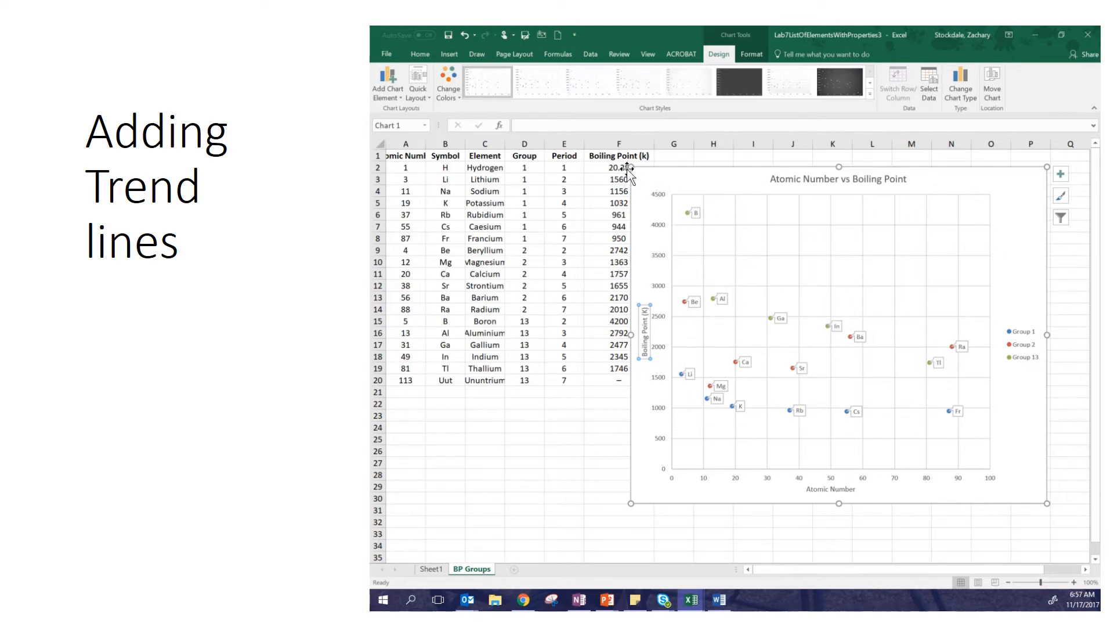
# - Add a linear trendline to the Group 13 series
pyautogui.click(688, 214)
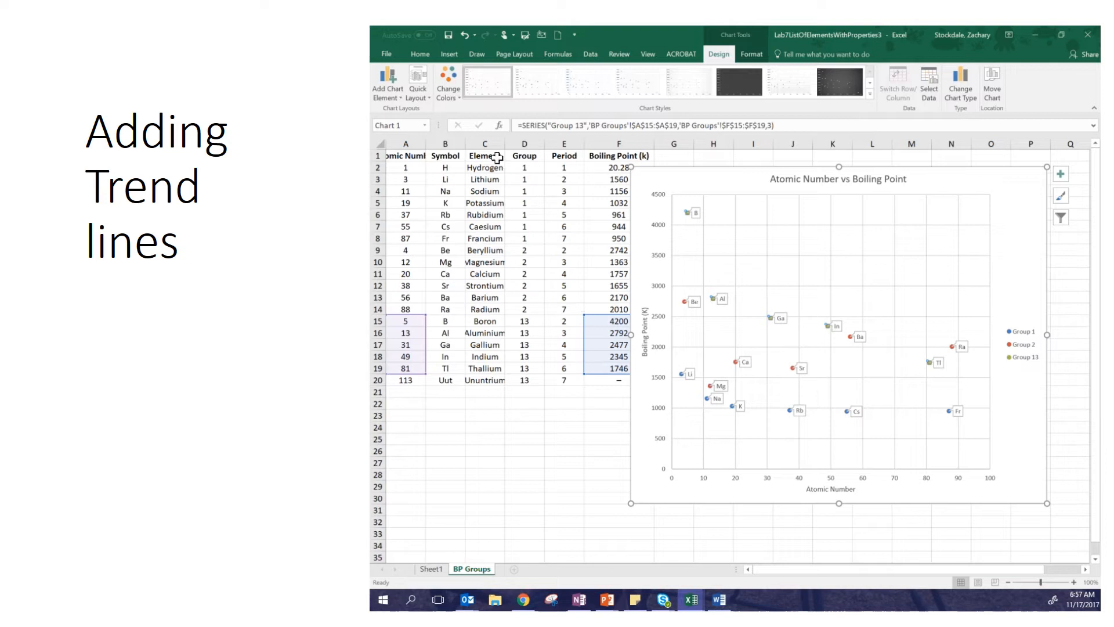
pyautogui.click(378, 99)
pyautogui.moveTo(415, 235)
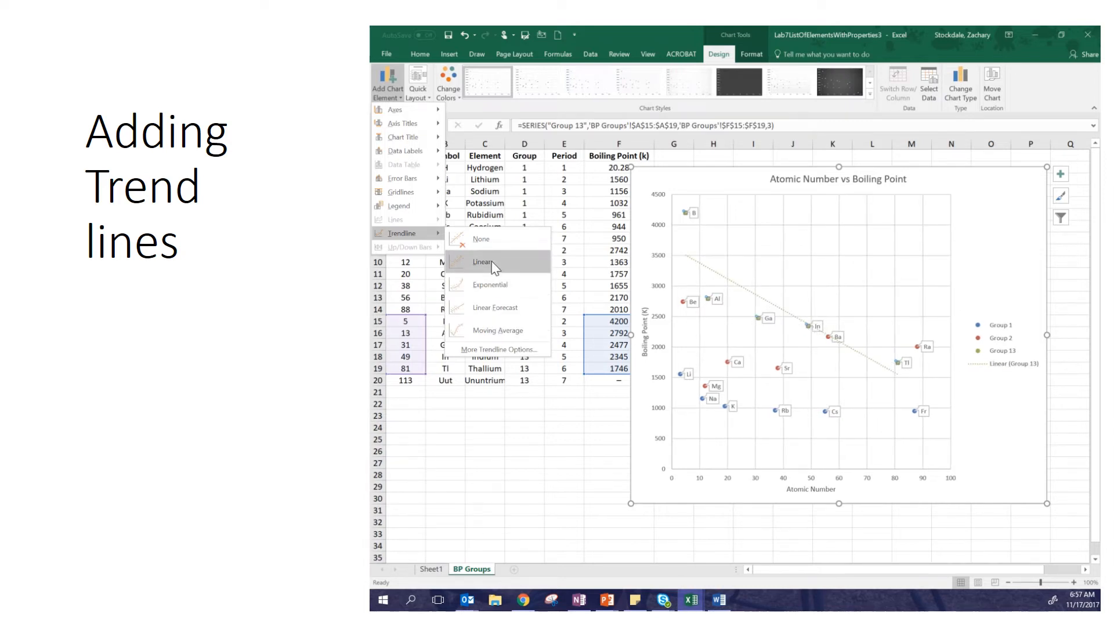
pyautogui.click(492, 261)
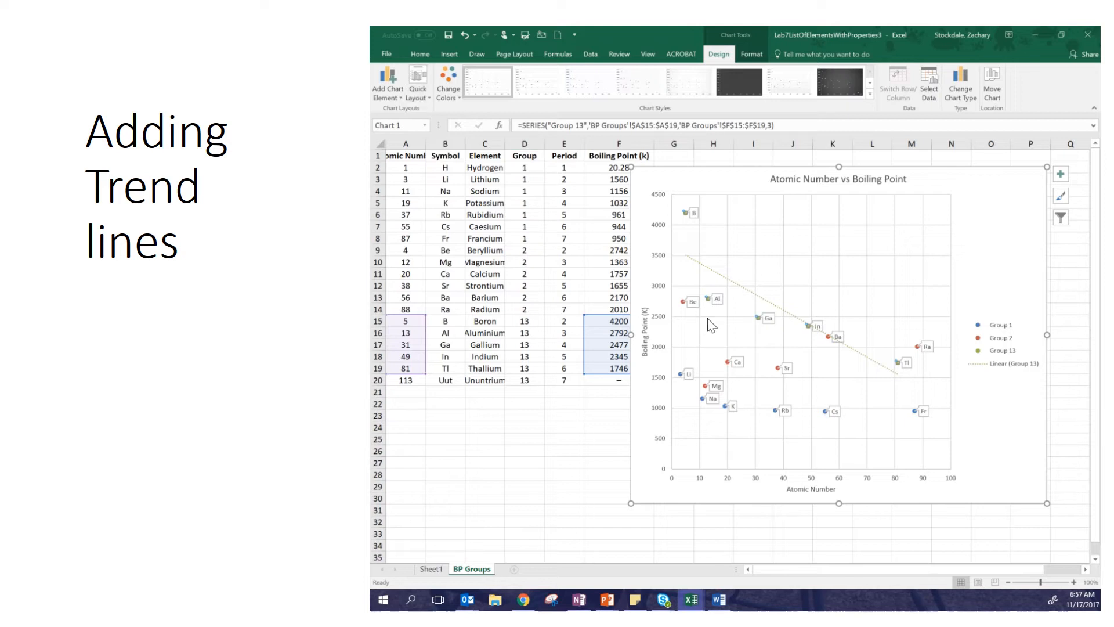
# - Add a linear trendline based on the Group 2 series
pyautogui.click(692, 301)
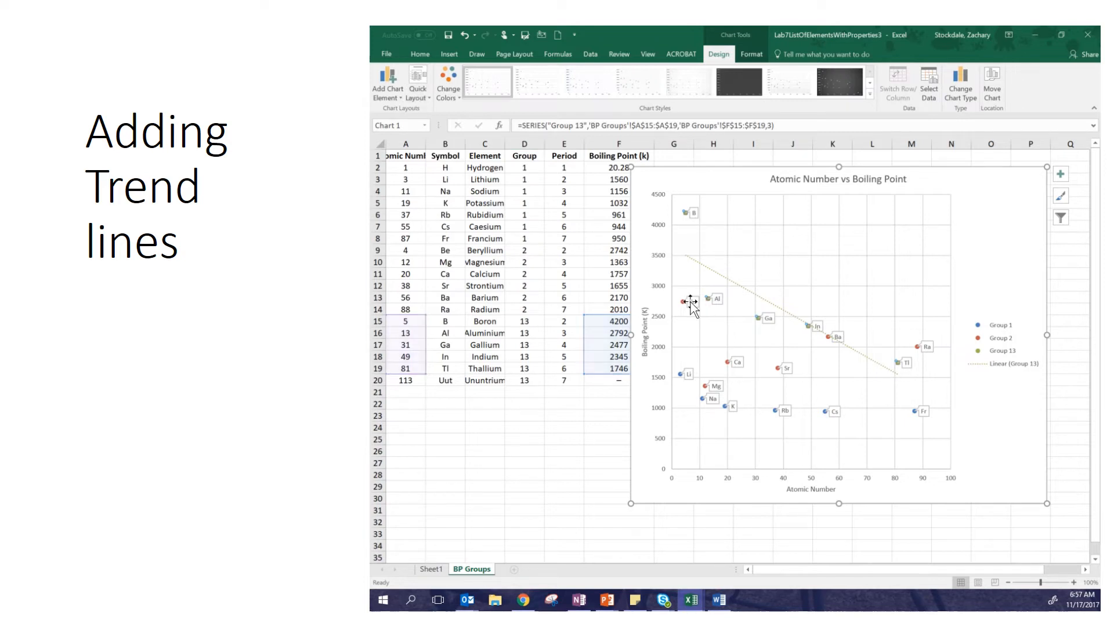
pyautogui.click(388, 93)
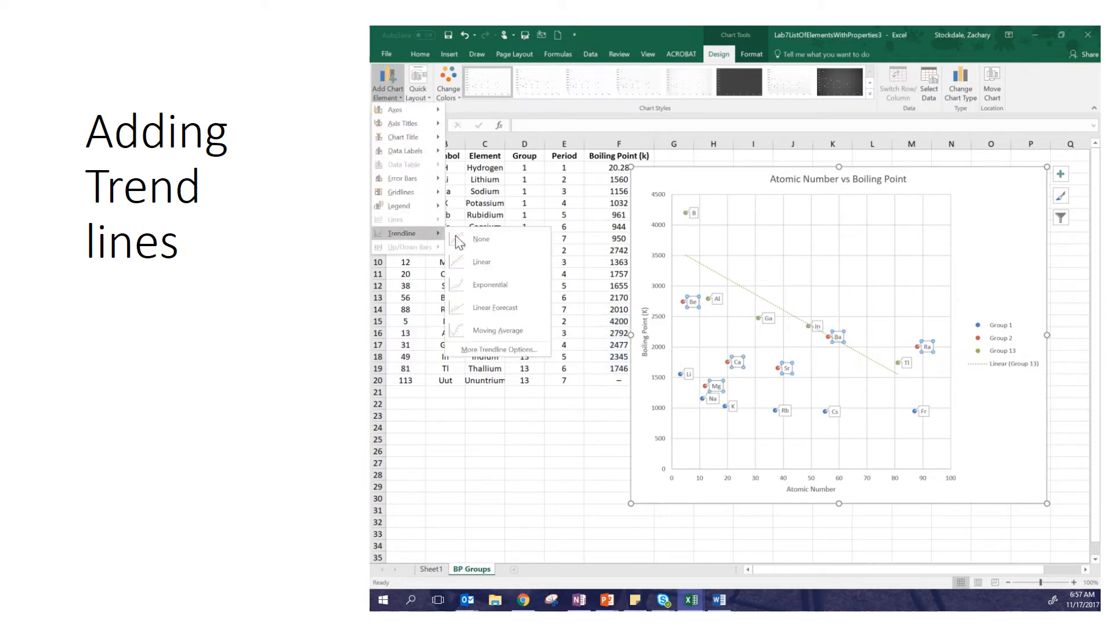
pyautogui.click(491, 270)
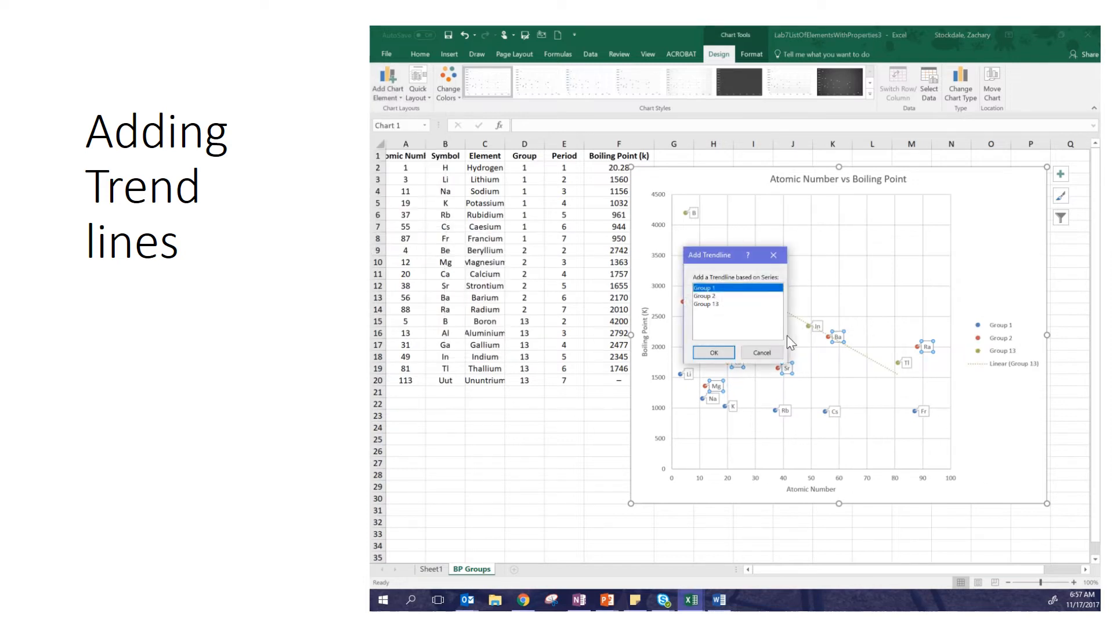
pyautogui.click(717, 297)
pyautogui.click(713, 351)
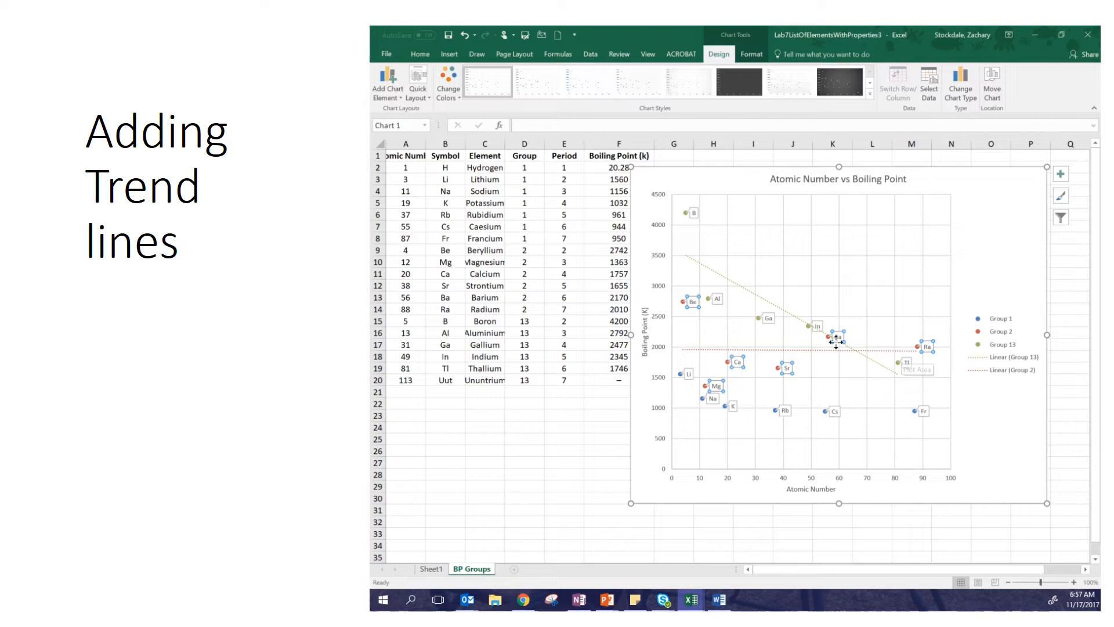
# - Add a linear trendline based on the Group 1 series and deselect its labels
pyautogui.click(734, 408)
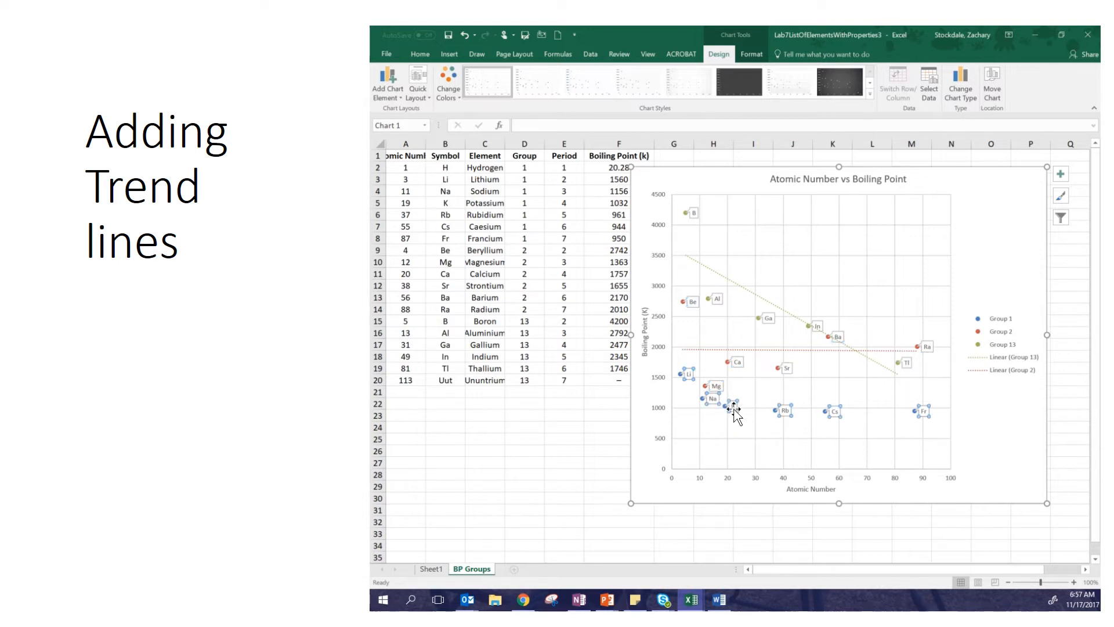
pyautogui.click(388, 91)
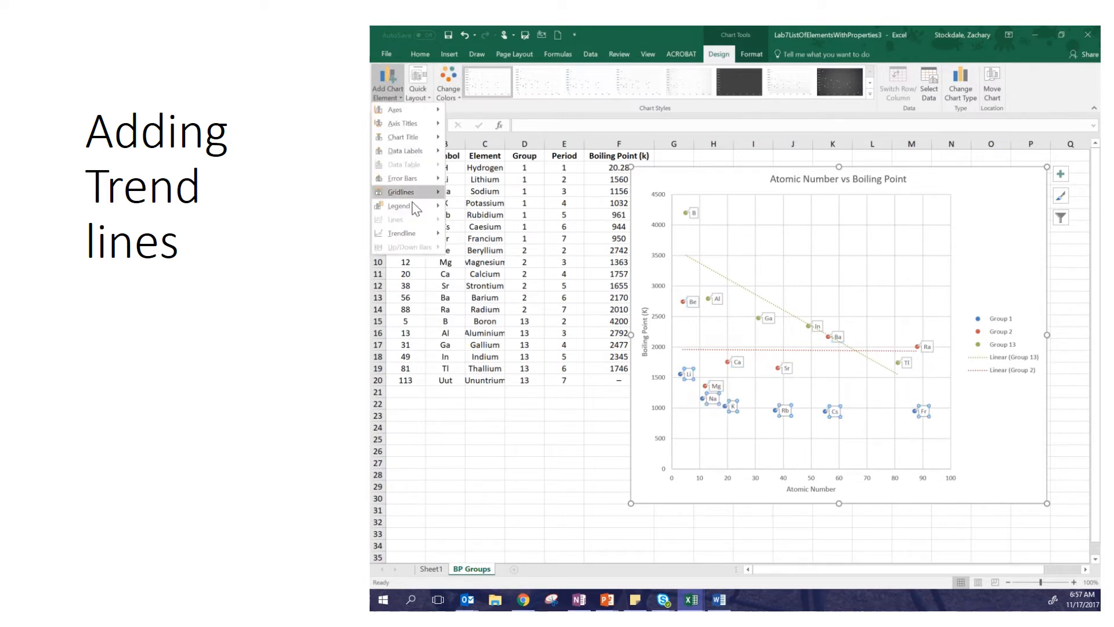
pyautogui.moveTo(406, 232)
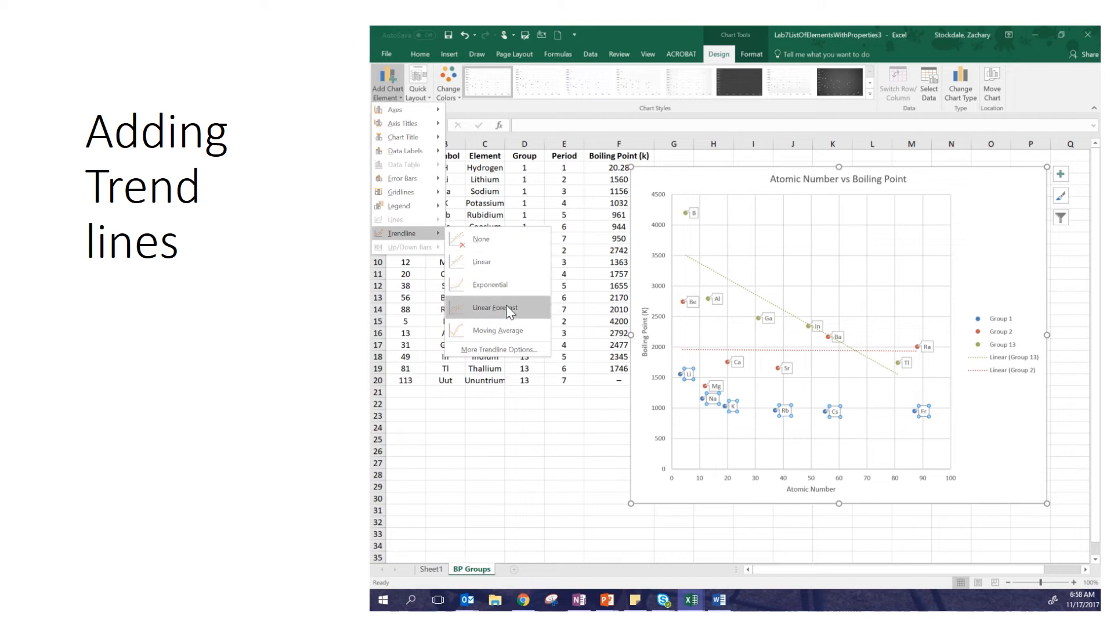
pyautogui.click(482, 264)
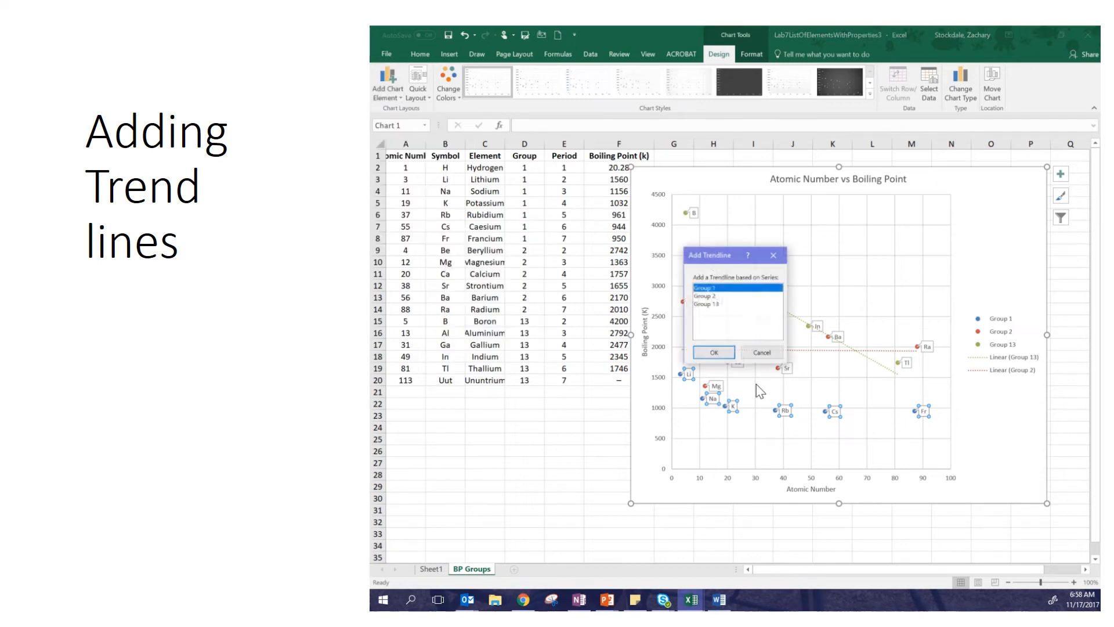
pyautogui.click(715, 353)
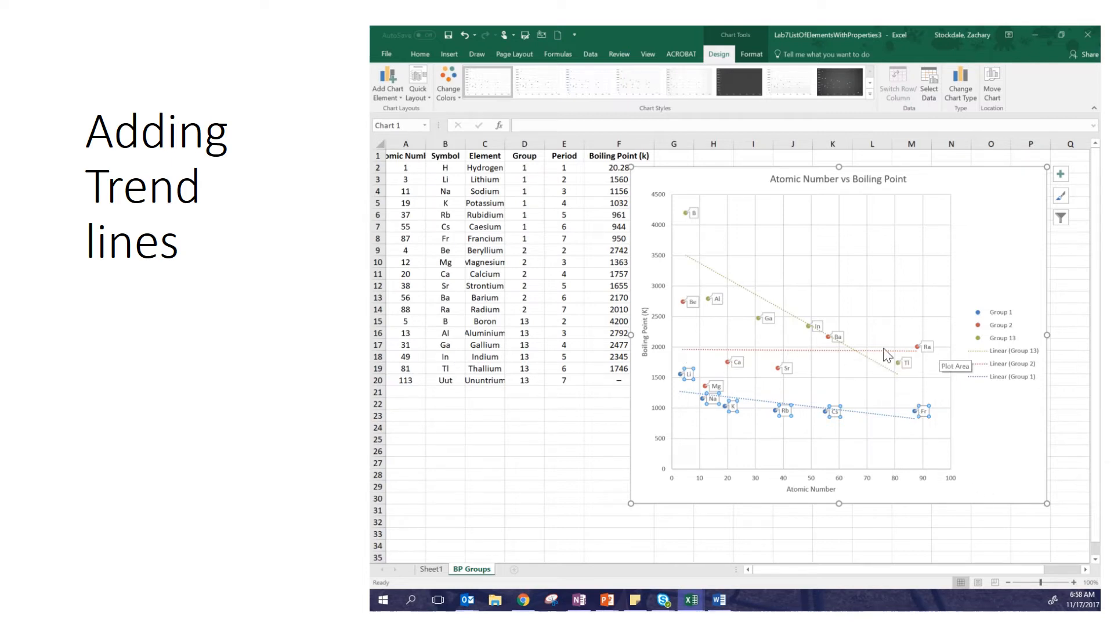
pyautogui.click(829, 447)
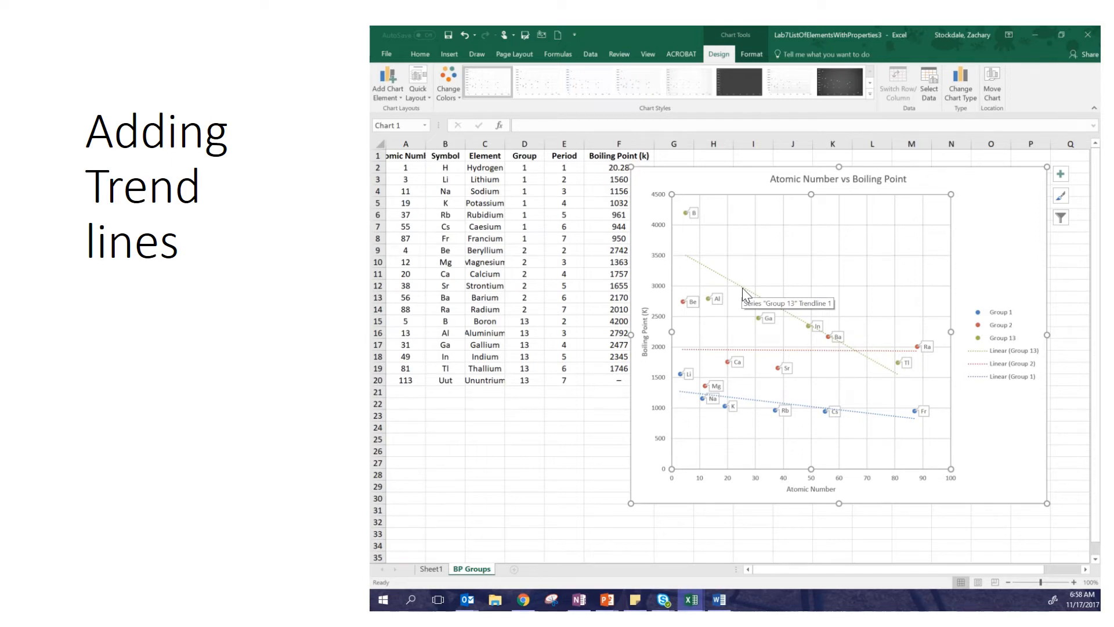
# - Extend the chart title to read "Atomic Number vs Boiling Point For Groups"
pyautogui.click(882, 179)
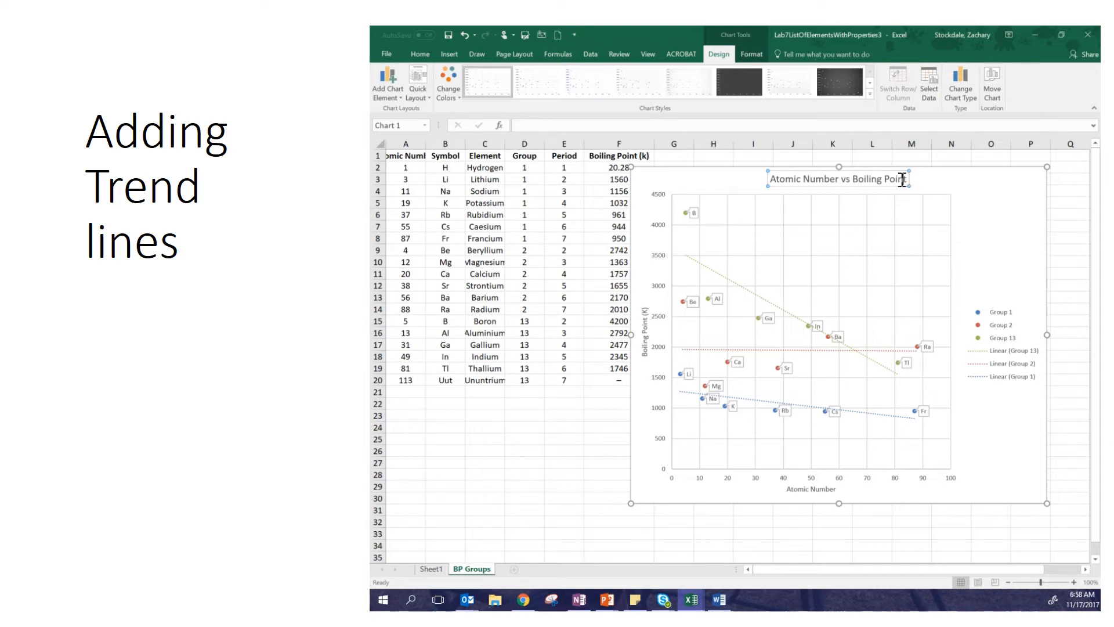
pyautogui.click(902, 179)
pyautogui.write('For Grou')
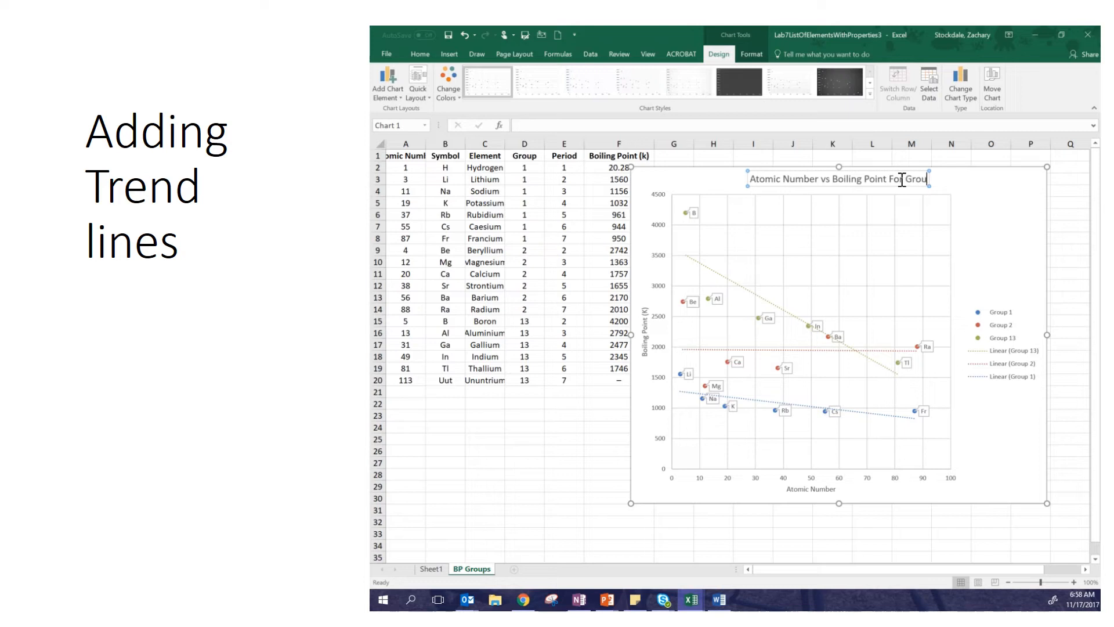
pyautogui.write('ps')
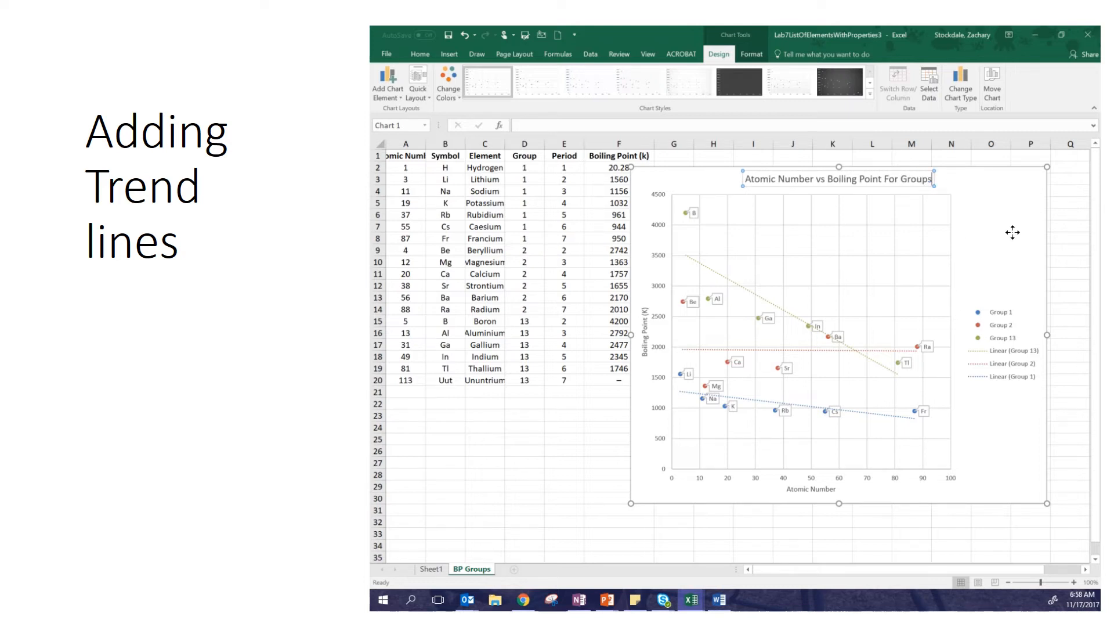
pyautogui.click(1012, 232)
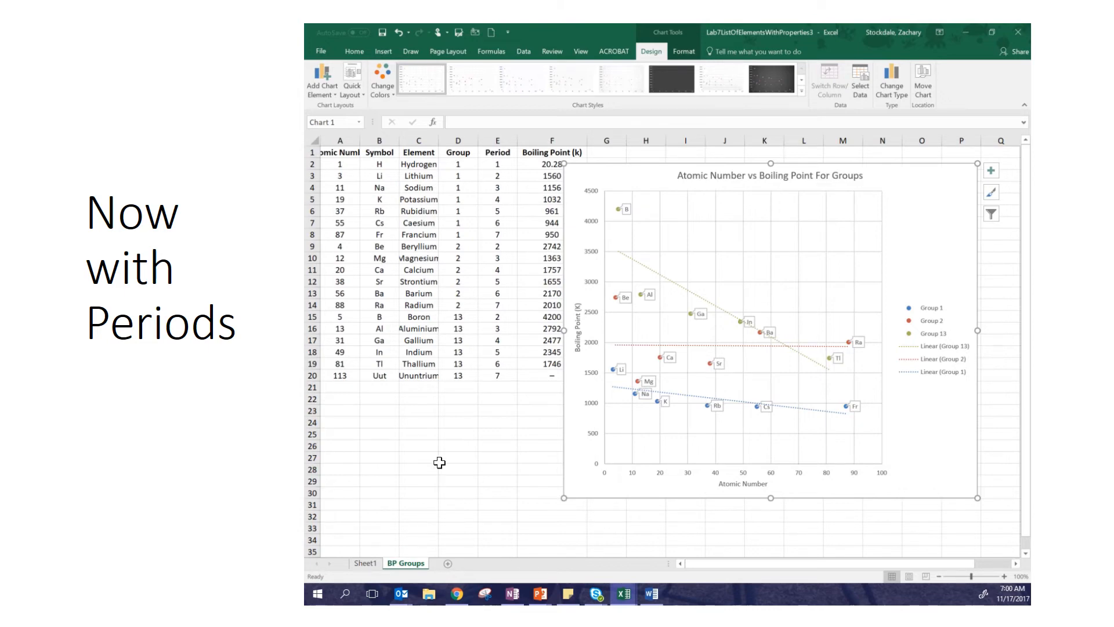
# - Filter the element table on Sheet1 to show only periods 2, 3 and 4
pyautogui.click(371, 565)
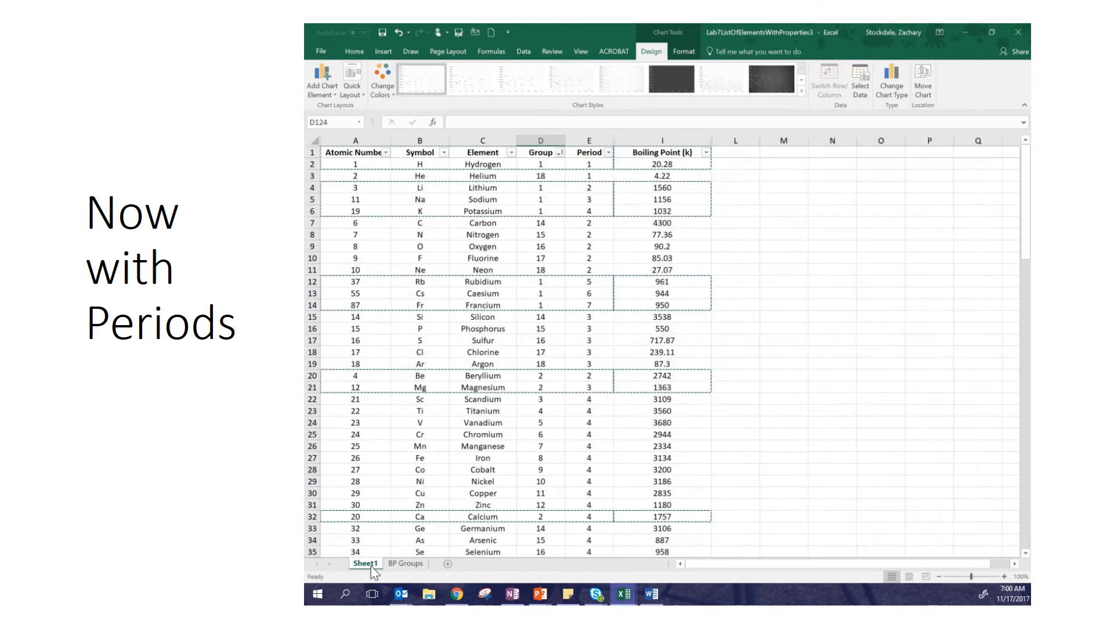
pyautogui.click(784, 401)
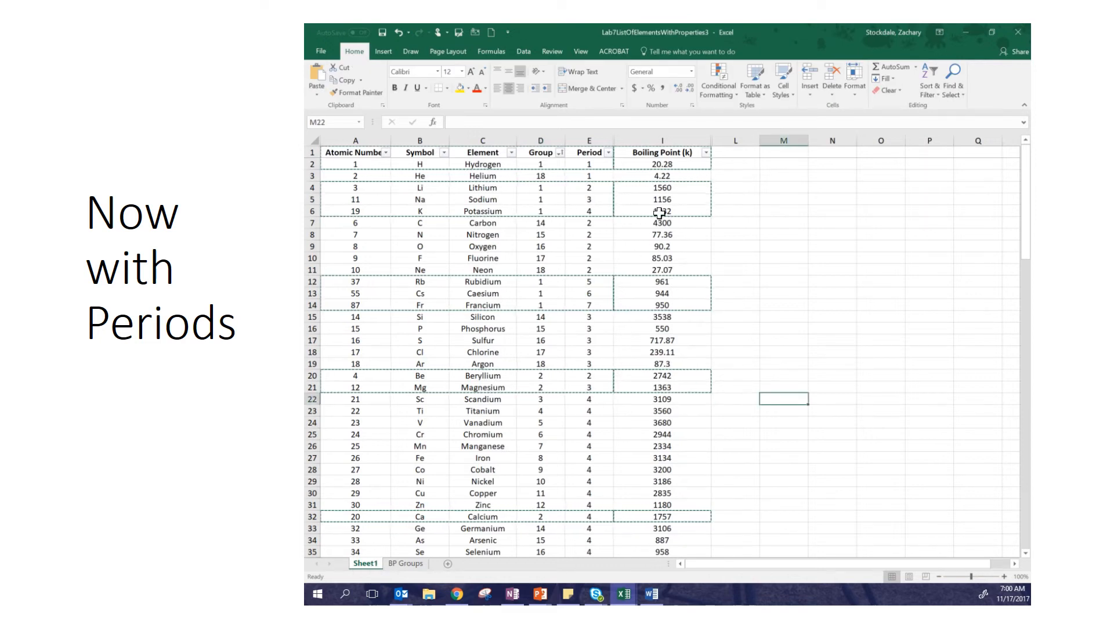
pyautogui.click(722, 258)
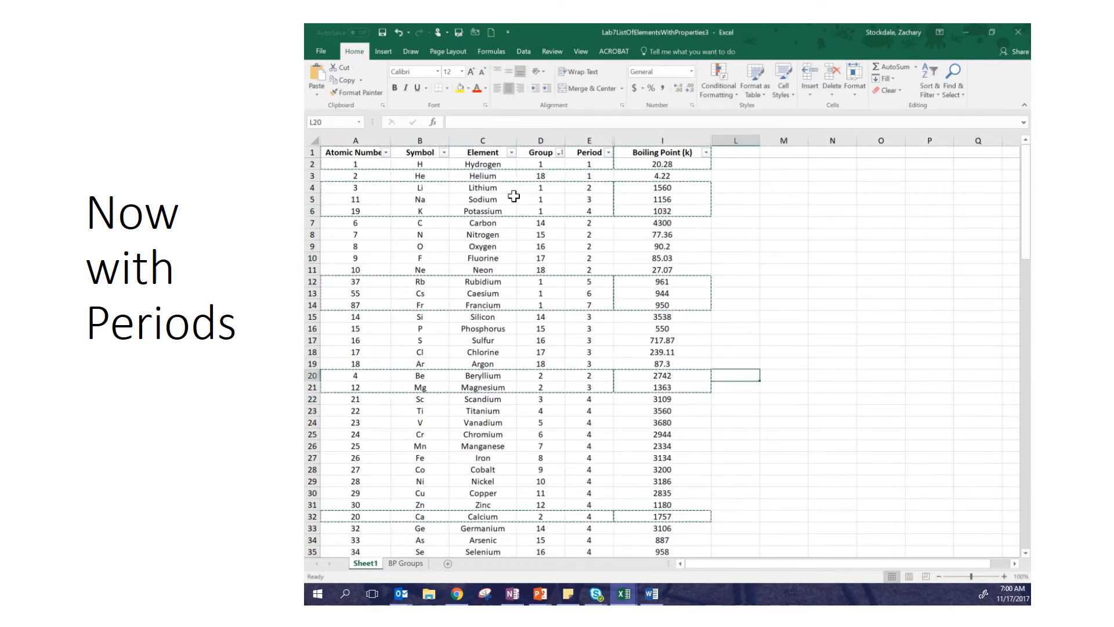
pyautogui.scroll(-2, 535, 367)
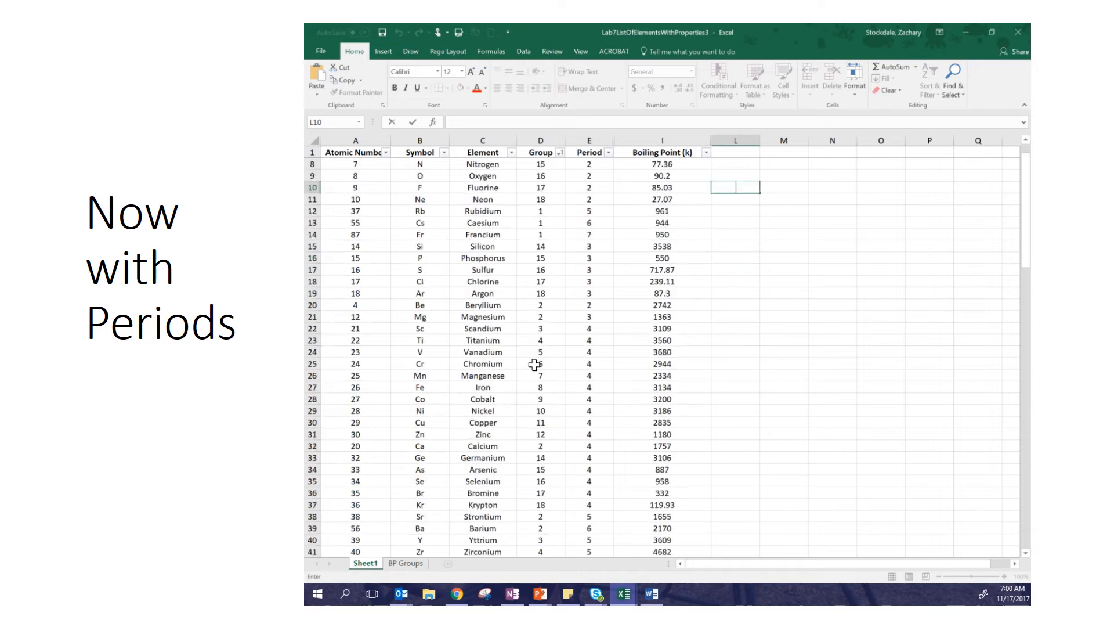
pyautogui.scroll(2, 534, 419)
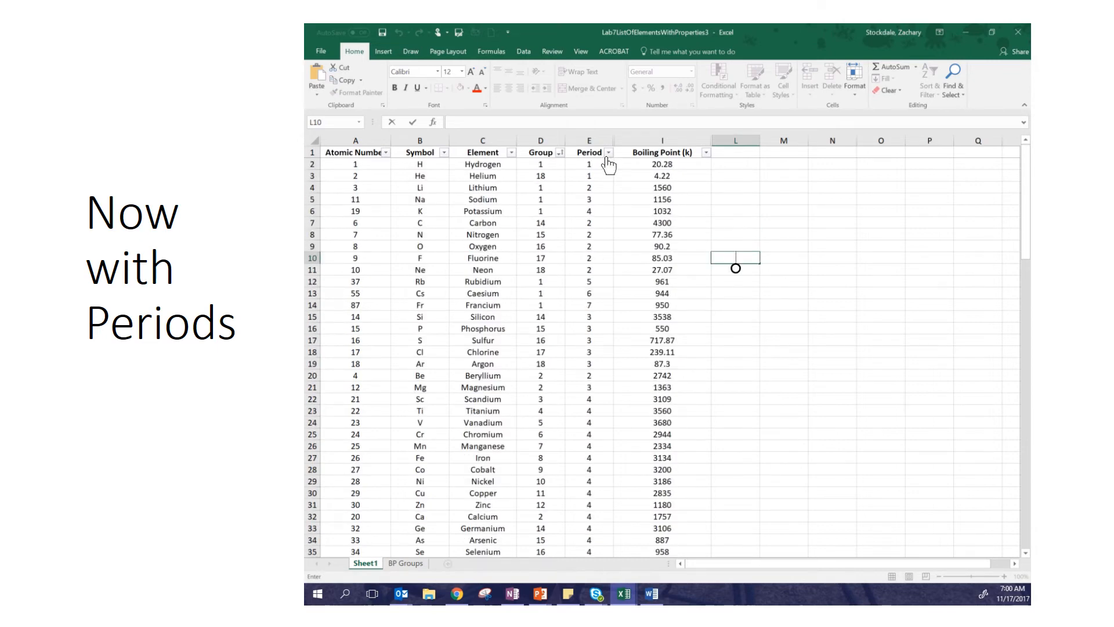
pyautogui.click(608, 153)
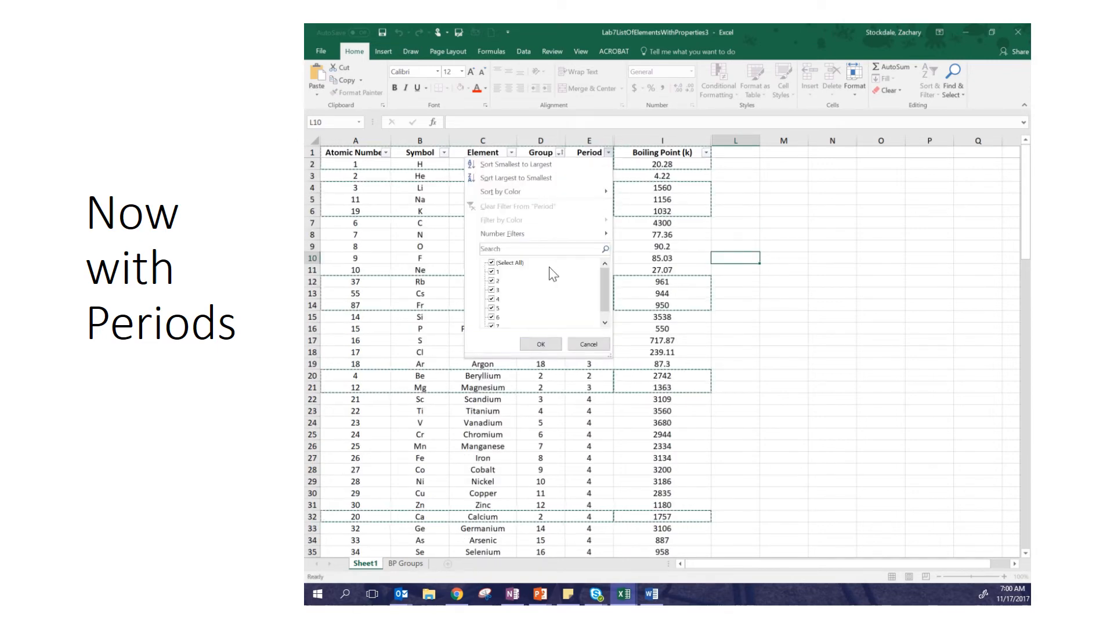
pyautogui.click(491, 262)
pyautogui.click(491, 290)
pyautogui.click(492, 299)
pyautogui.click(491, 281)
pyautogui.click(541, 344)
pyautogui.scroll(-4, 592, 336)
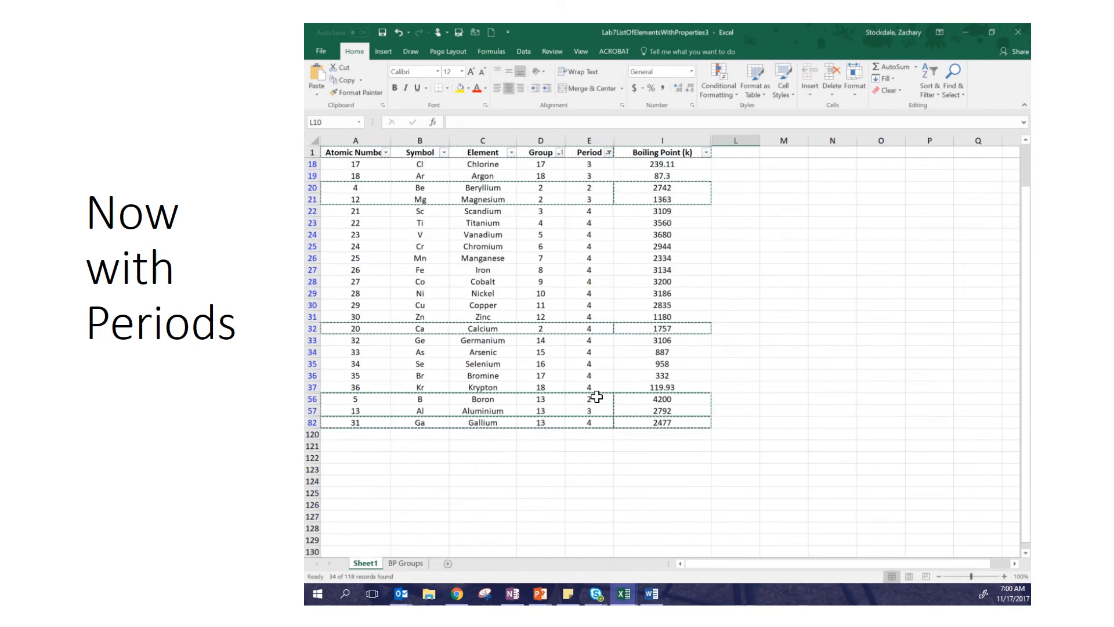
pyautogui.scroll(4, 603, 411)
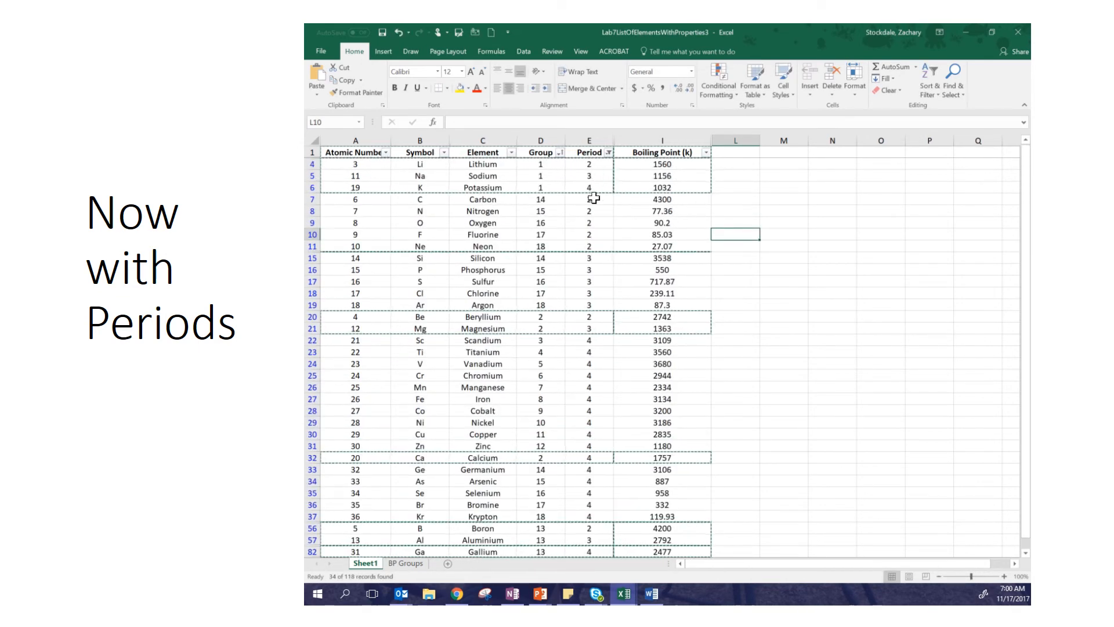
# - Sort the filtered element rows by Period from smallest to largest and check the order of the period values
pyautogui.click(595, 152)
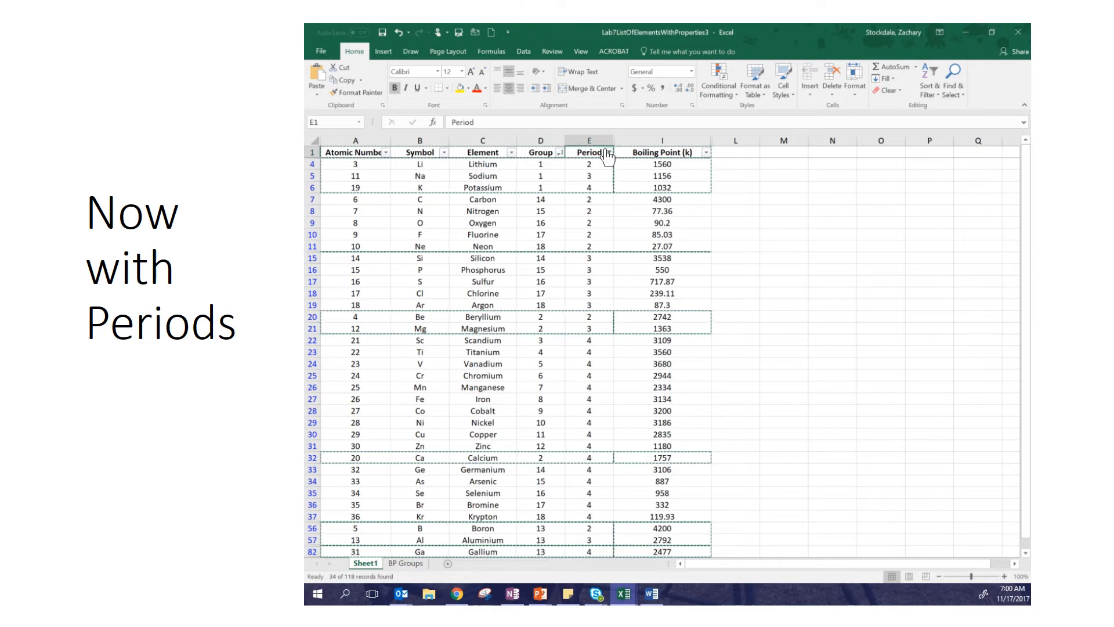
pyautogui.click(608, 152)
pyautogui.click(516, 164)
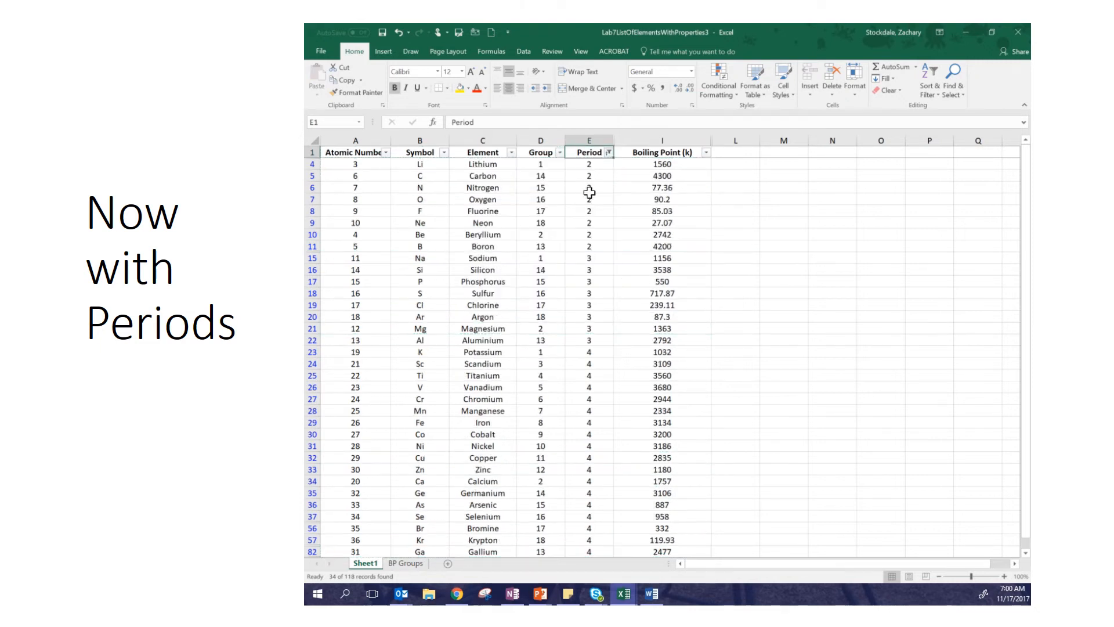
pyautogui.moveTo(587, 164); pyautogui.dragTo(586, 343)
pyautogui.scroll(-3, 586, 348)
pyautogui.moveTo(591, 457); pyautogui.dragTo(588, 255)
pyautogui.click(572, 303)
pyautogui.scroll(3, 557, 351)
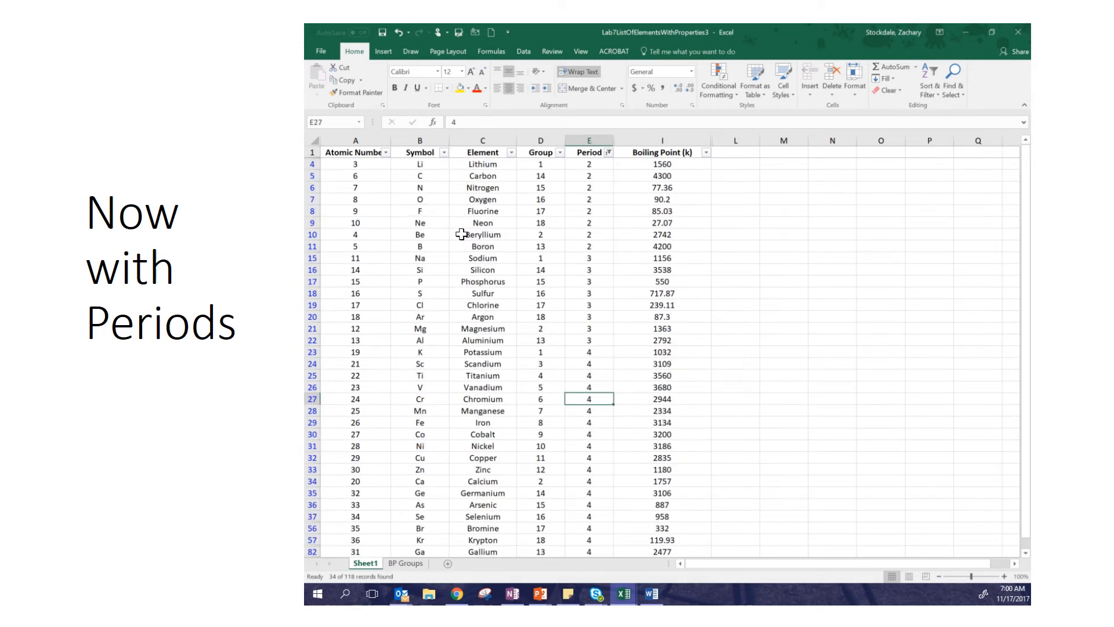
# - Copy the filtered period 2–4 element table on Sheet1, from the Atomic Number header through the Boiling Point (k) column's last row
pyautogui.moveTo(348, 152); pyautogui.dragTo(650, 593)
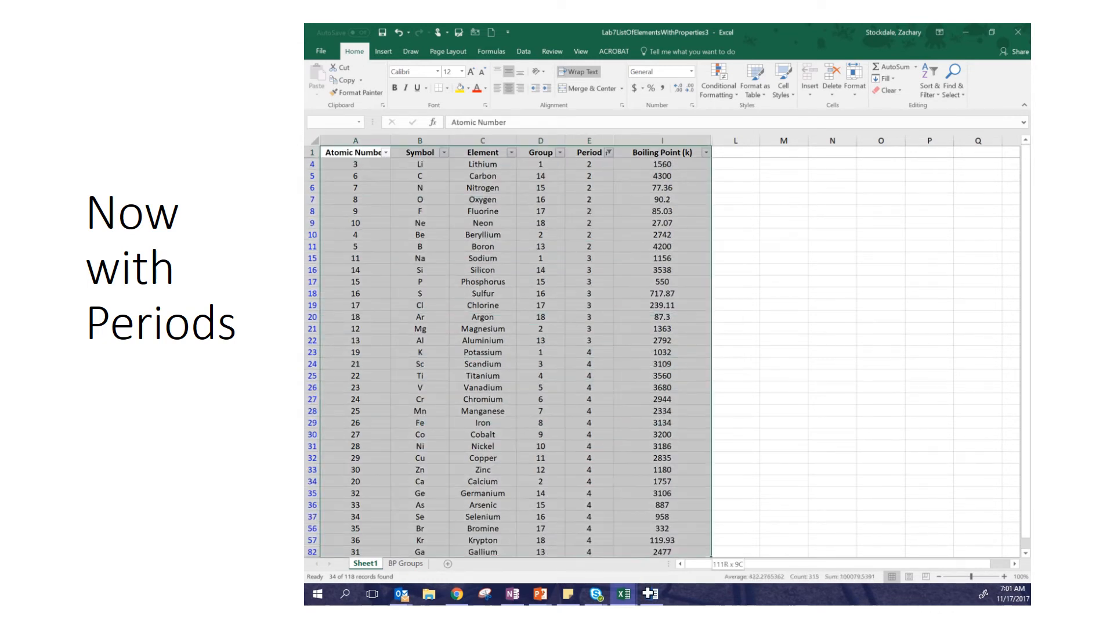
pyautogui.moveTo(673, 494); pyautogui.dragTo(668, 601)
pyautogui.moveTo(683, 556); pyautogui.dragTo(692, 540)
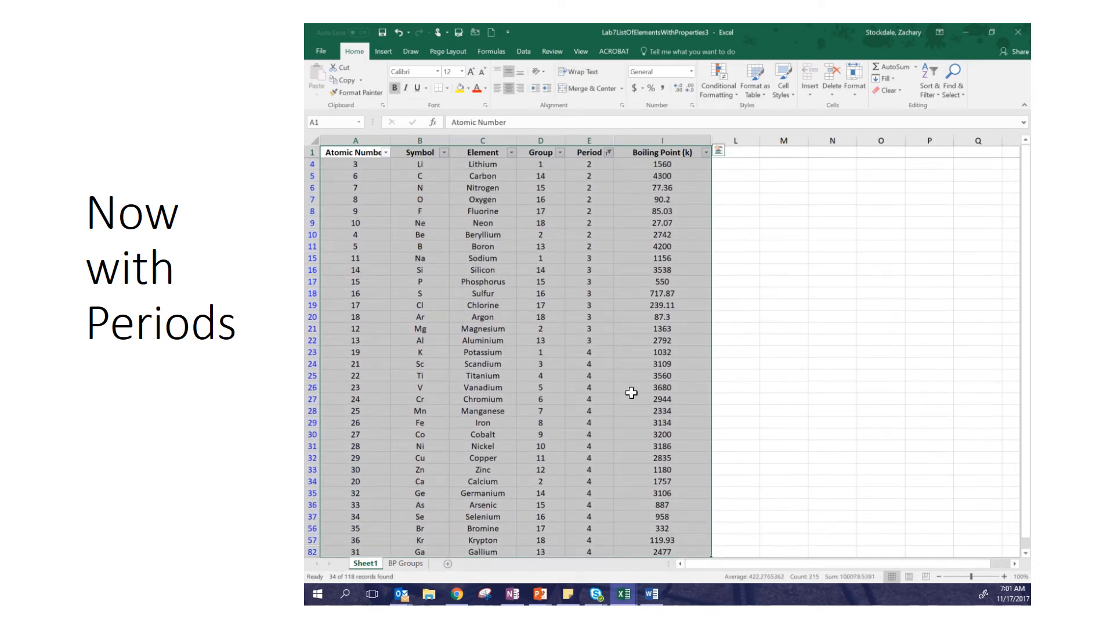
pyautogui.hotkey('ctrl', 'c')
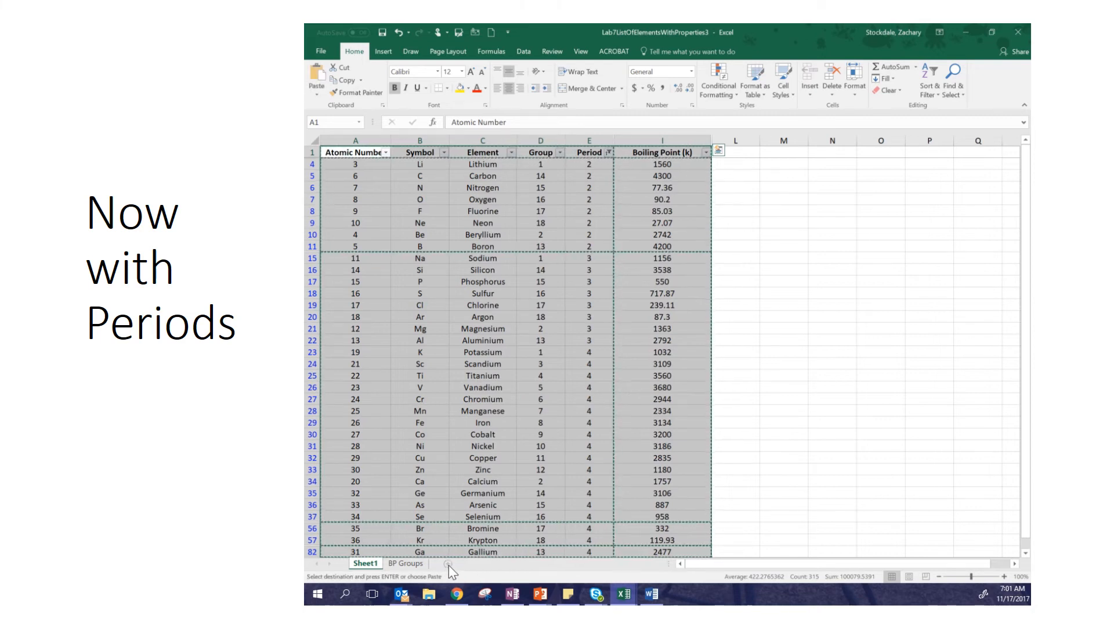
# - Add a new worksheet and name it "BP Periods"
pyautogui.click(448, 563)
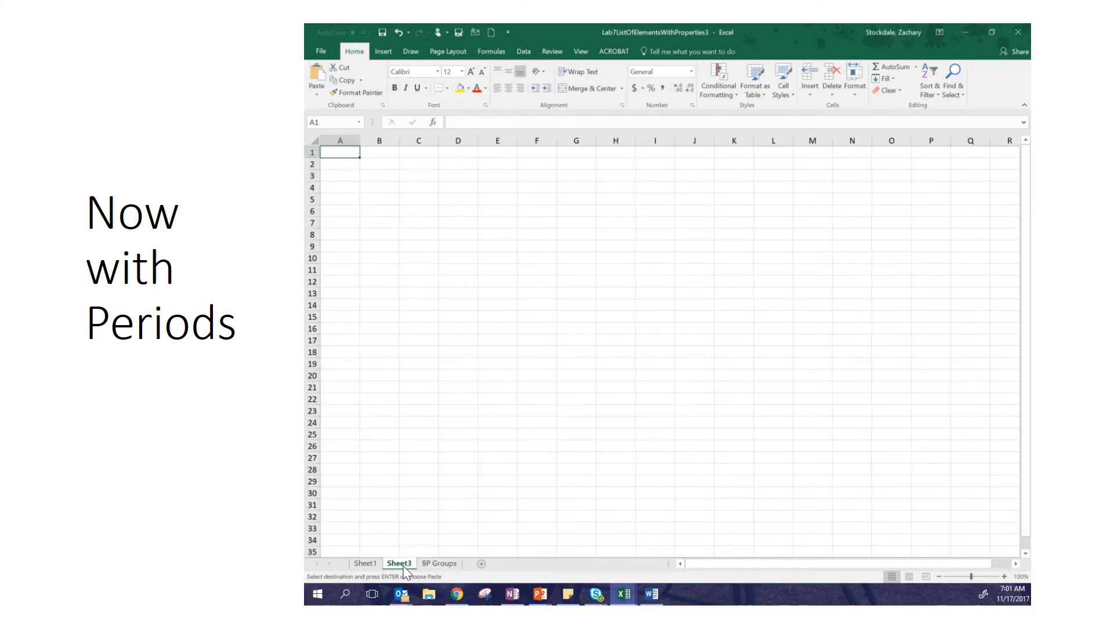
pyautogui.rightClick(404, 566)
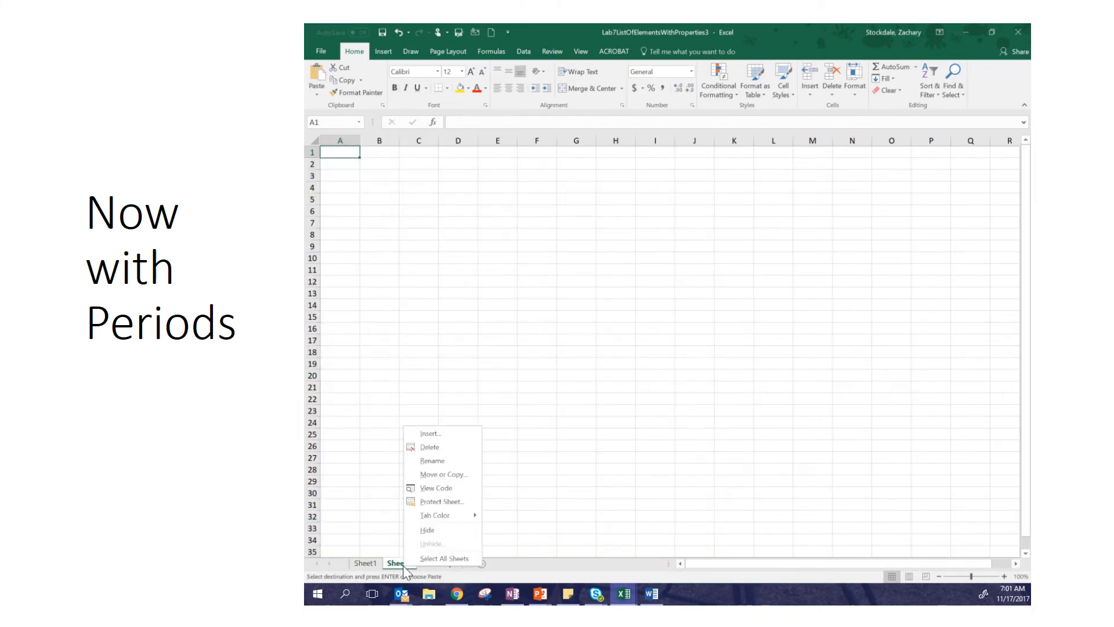
pyautogui.click(452, 459)
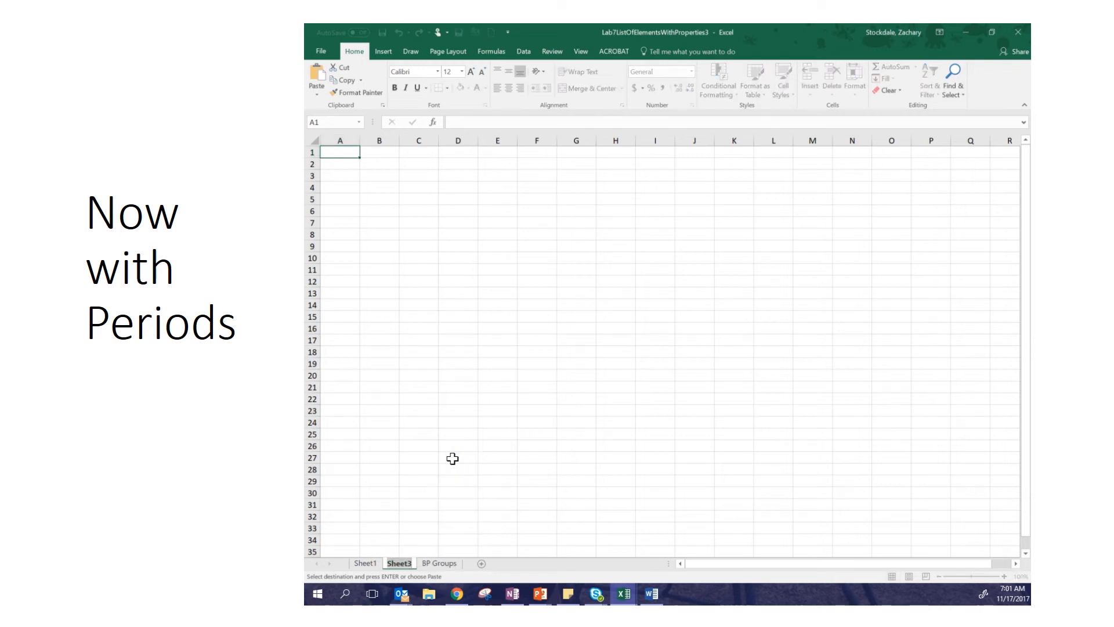
pyautogui.write('BP Periods')
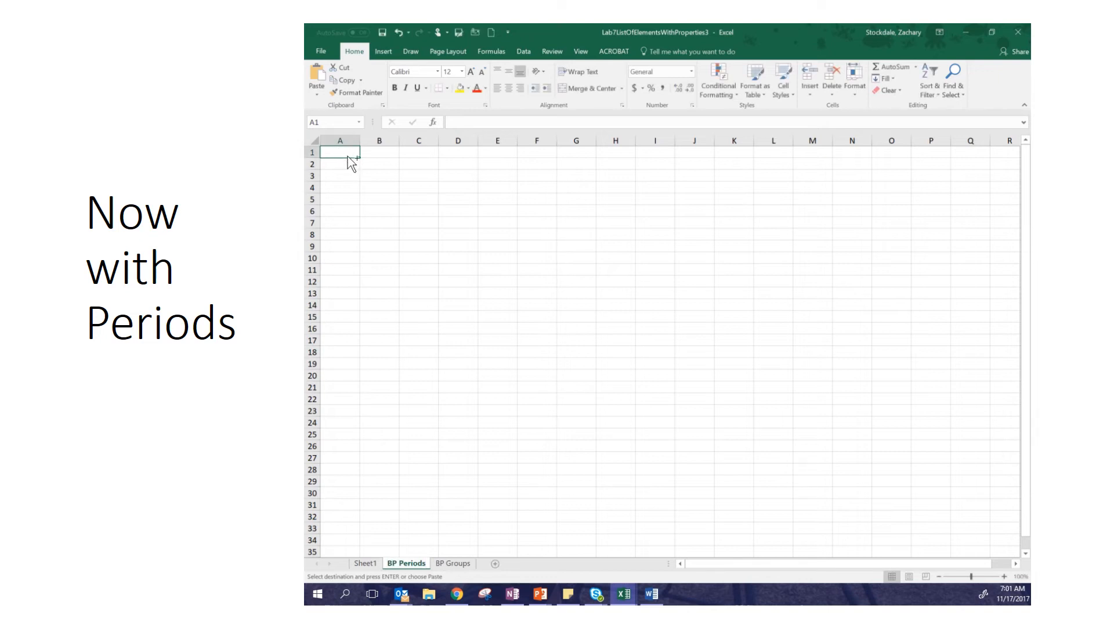
# - Paste the copied element table at A1 of the BP Periods sheet and widen column F to fit its Boiling Point (k) header
pyautogui.hotkey('ctrl', 'v')
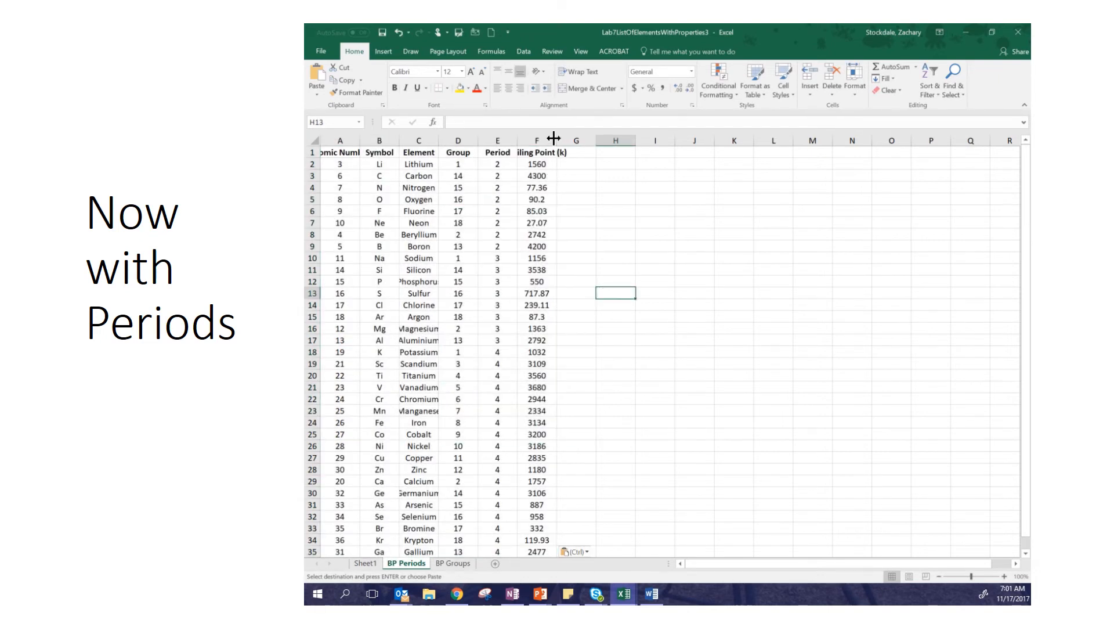
pyautogui.moveTo(554, 138); pyautogui.dragTo(578, 138)
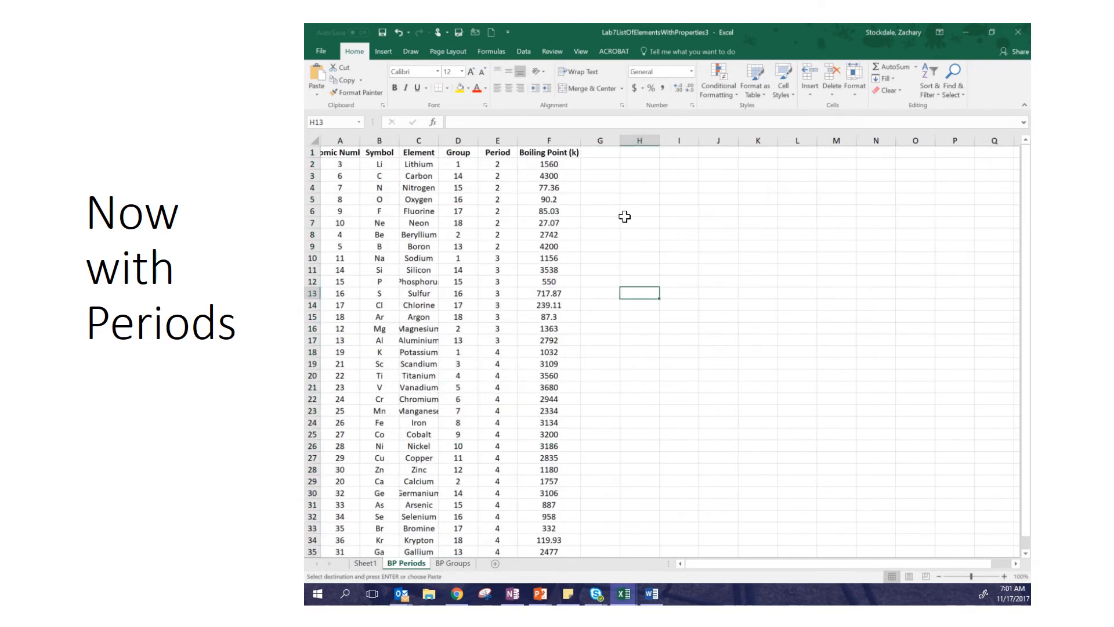
pyautogui.click(633, 235)
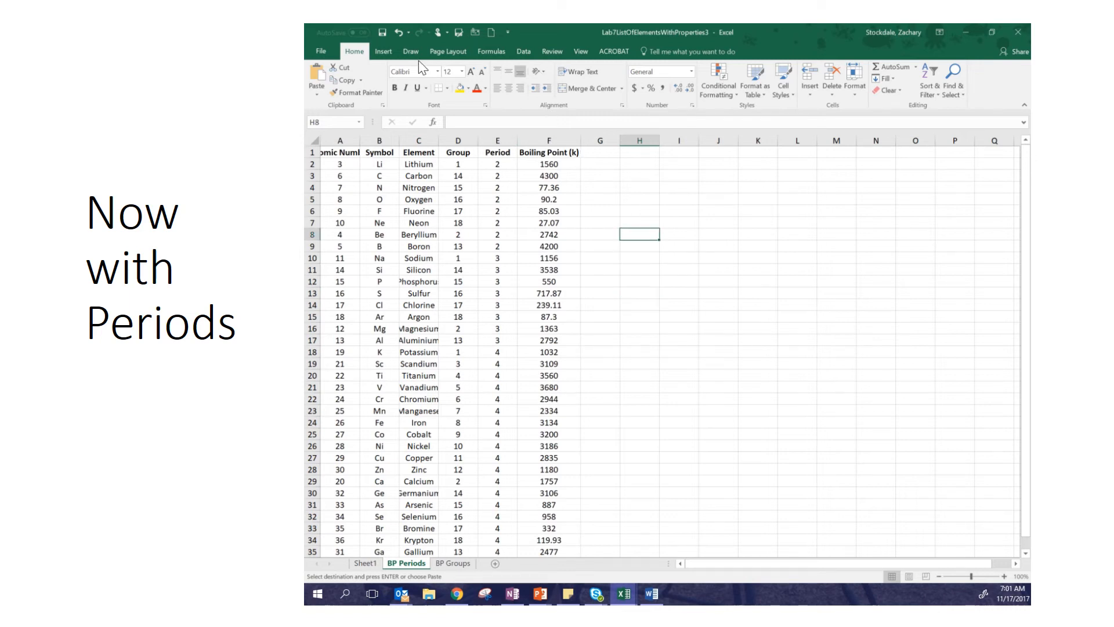
# - Insert an empty scatter chart on BP Periods and place it clear of the data, beside the Boiling Point column
pyautogui.click(383, 54)
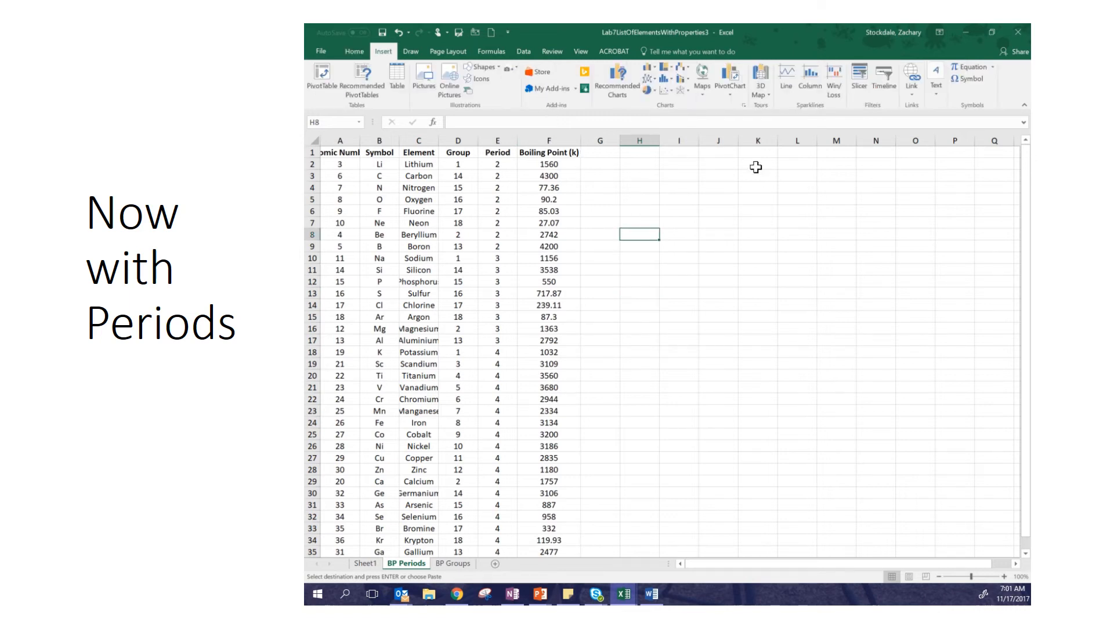
pyautogui.click(680, 91)
pyautogui.click(675, 119)
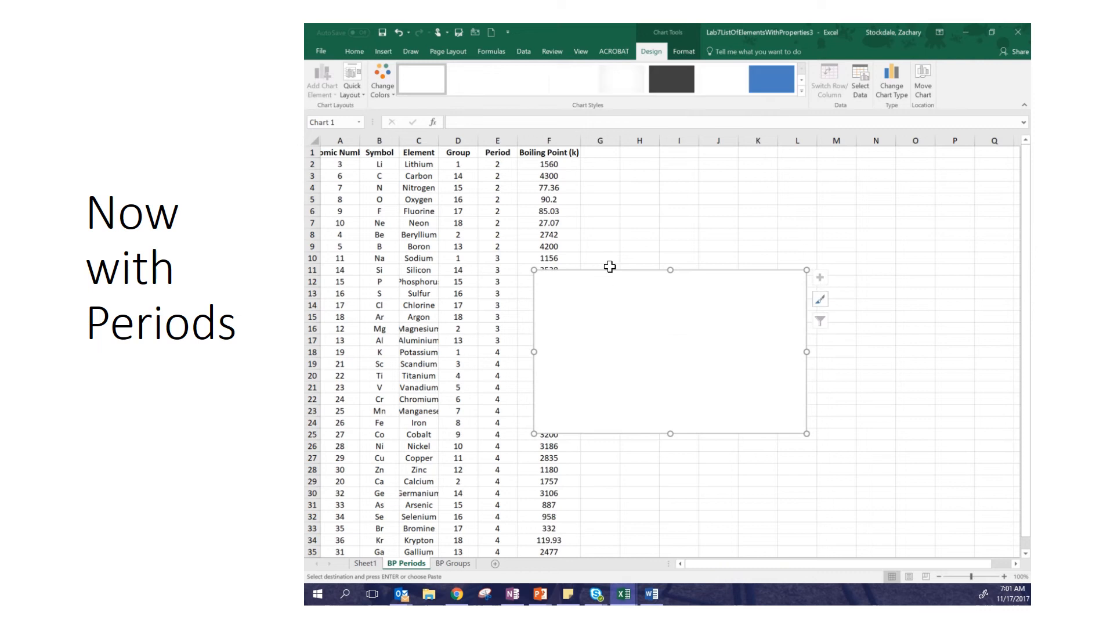
pyautogui.moveTo(610, 269); pyautogui.dragTo(691, 263)
# - Add a chart series named "Period 2" with X values A2:A9 and Y values F2:F9
pyautogui.click(860, 84)
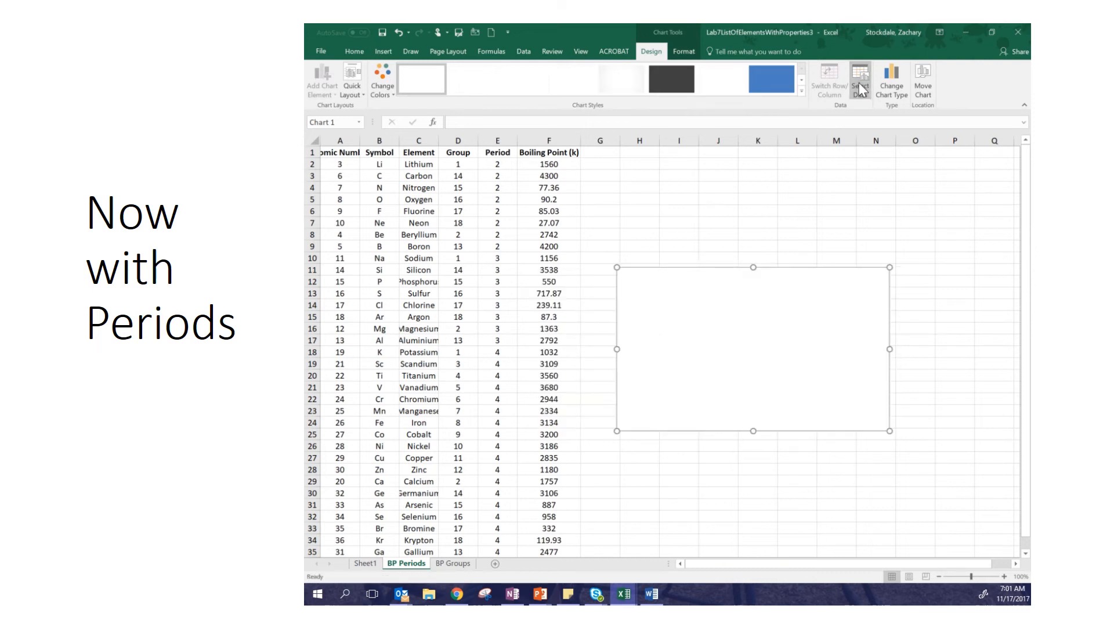
pyautogui.click(695, 267)
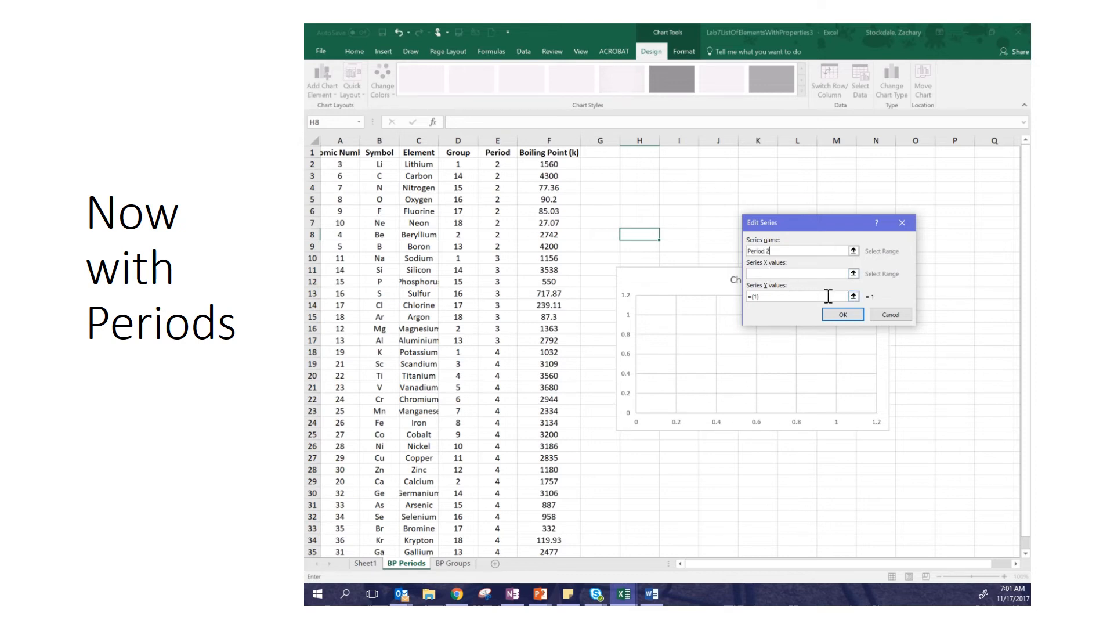
pyautogui.click(853, 274)
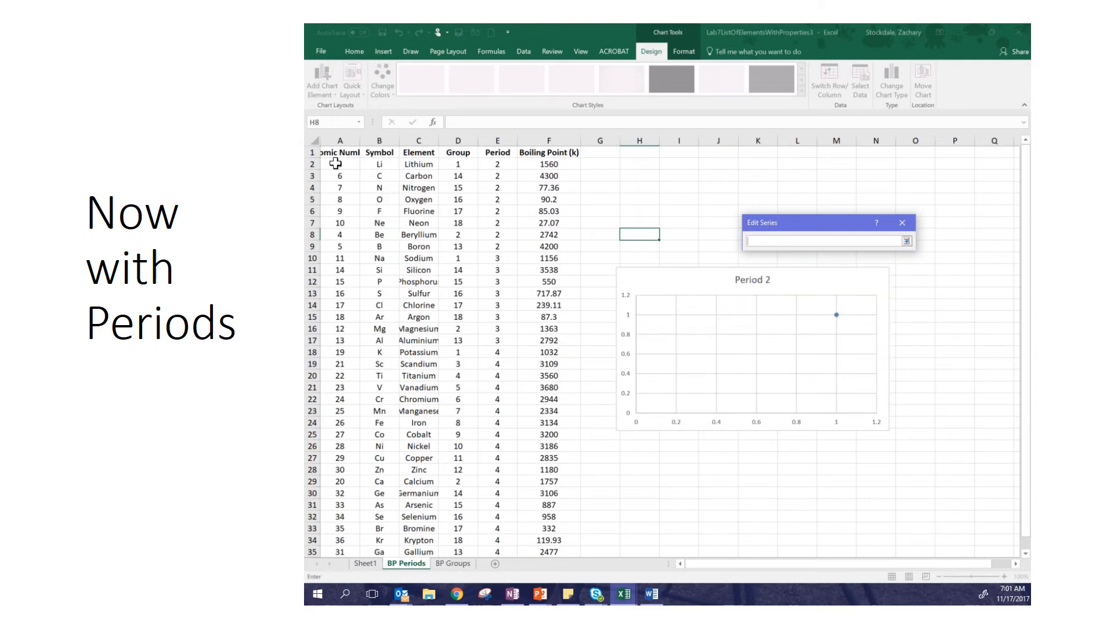
pyautogui.moveTo(335, 163); pyautogui.dragTo(358, 243)
pyautogui.click(906, 241)
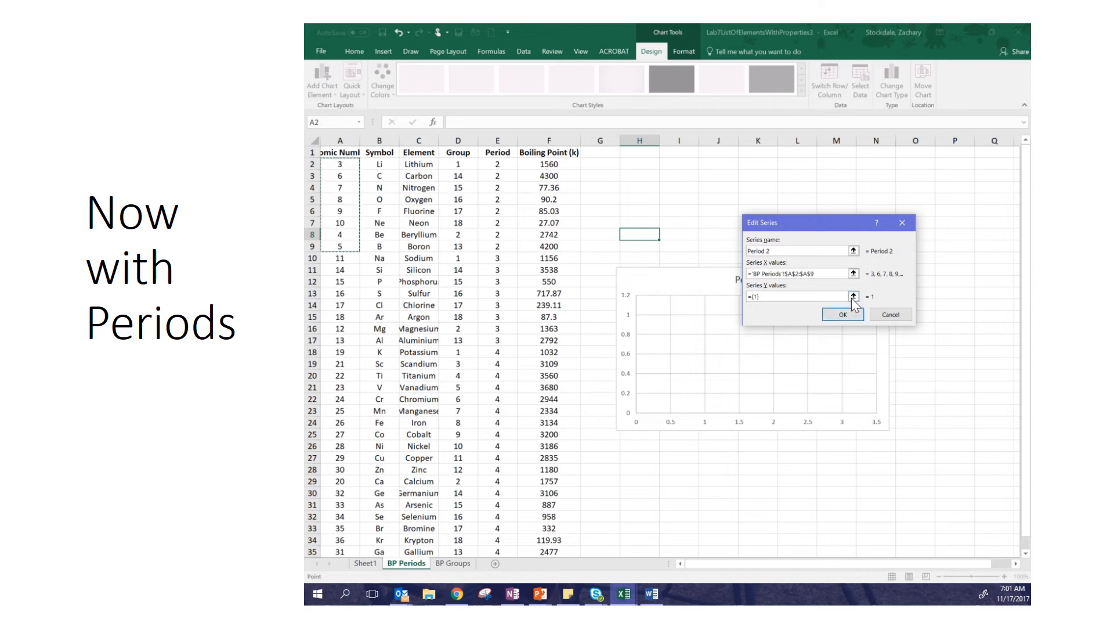
pyautogui.click(851, 298)
pyautogui.moveTo(540, 166); pyautogui.dragTo(550, 240)
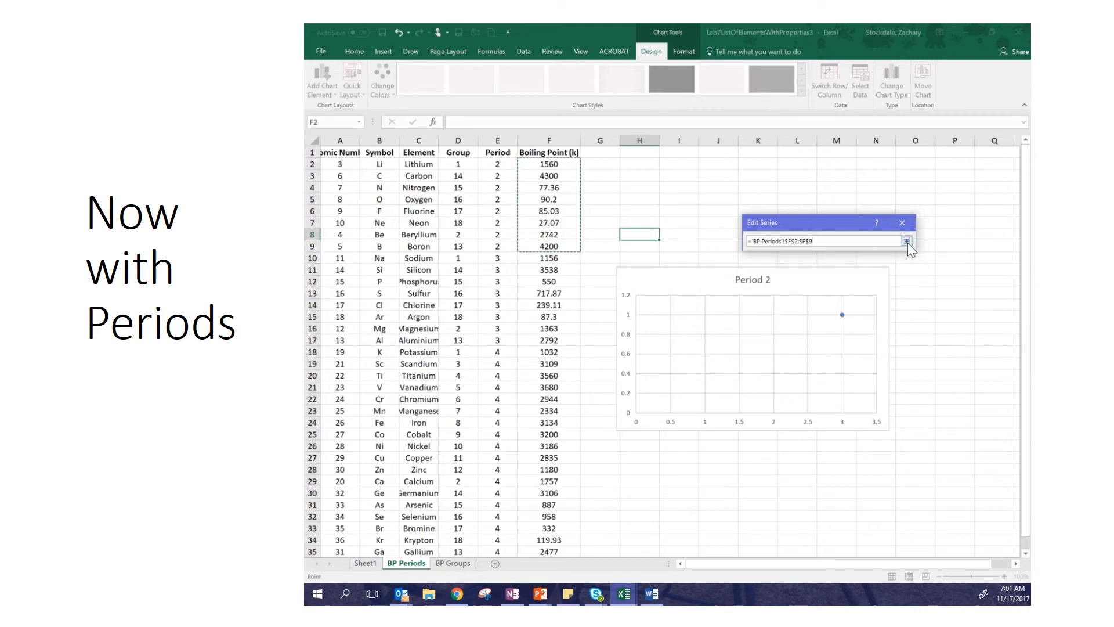
pyautogui.click(907, 241)
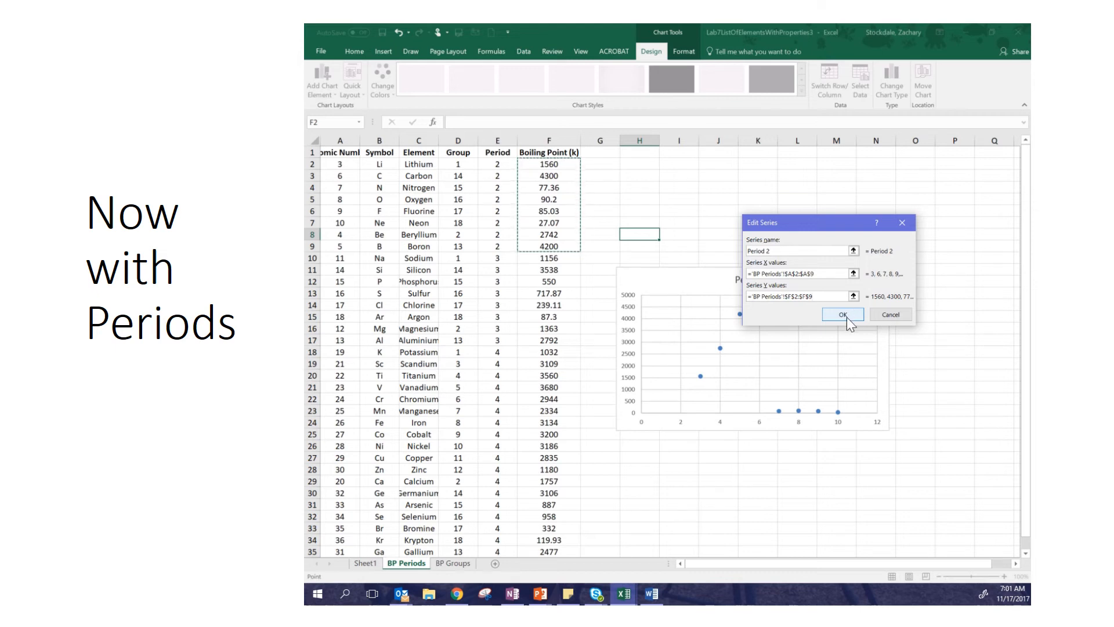
pyautogui.click(842, 314)
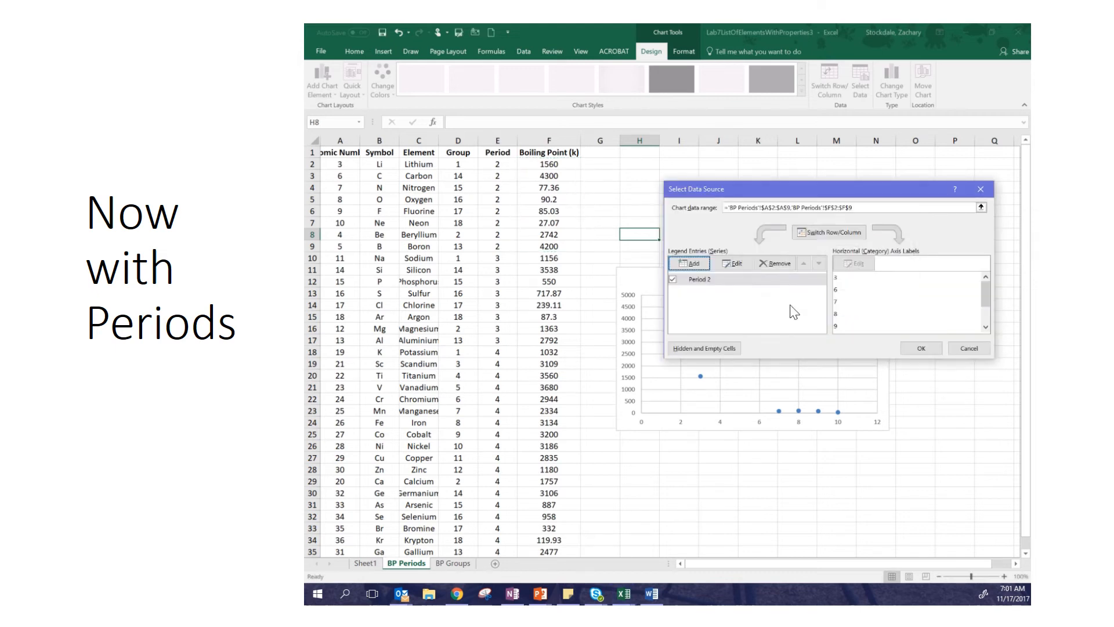
# - Add a second chart series named "Period 3" with X values A10:A17 and Y values F10:F17
pyautogui.click(696, 267)
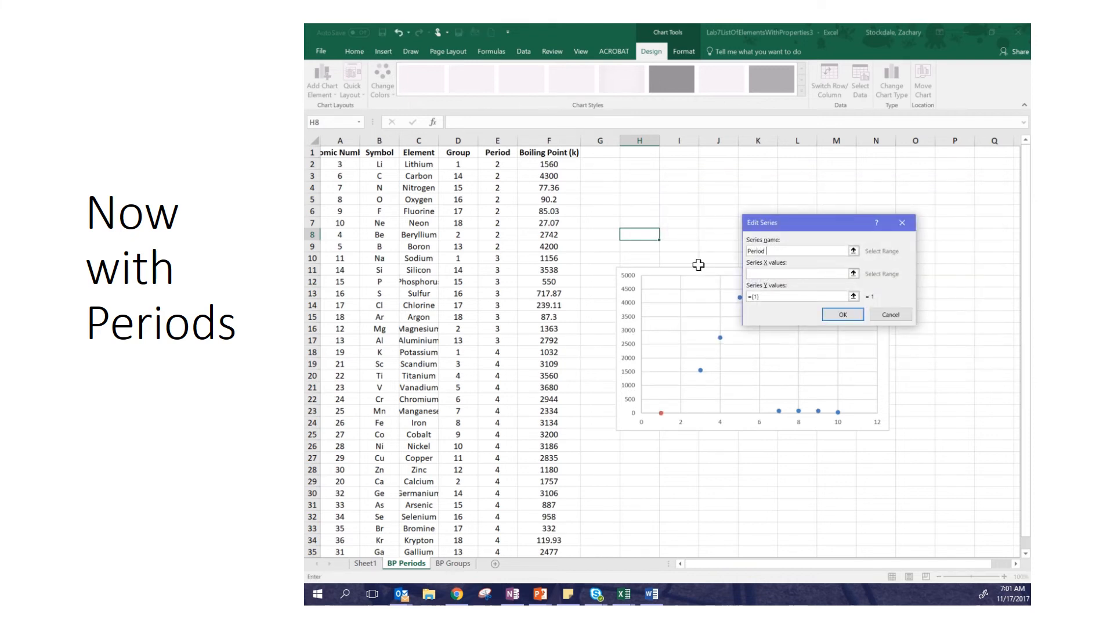
pyautogui.click(852, 273)
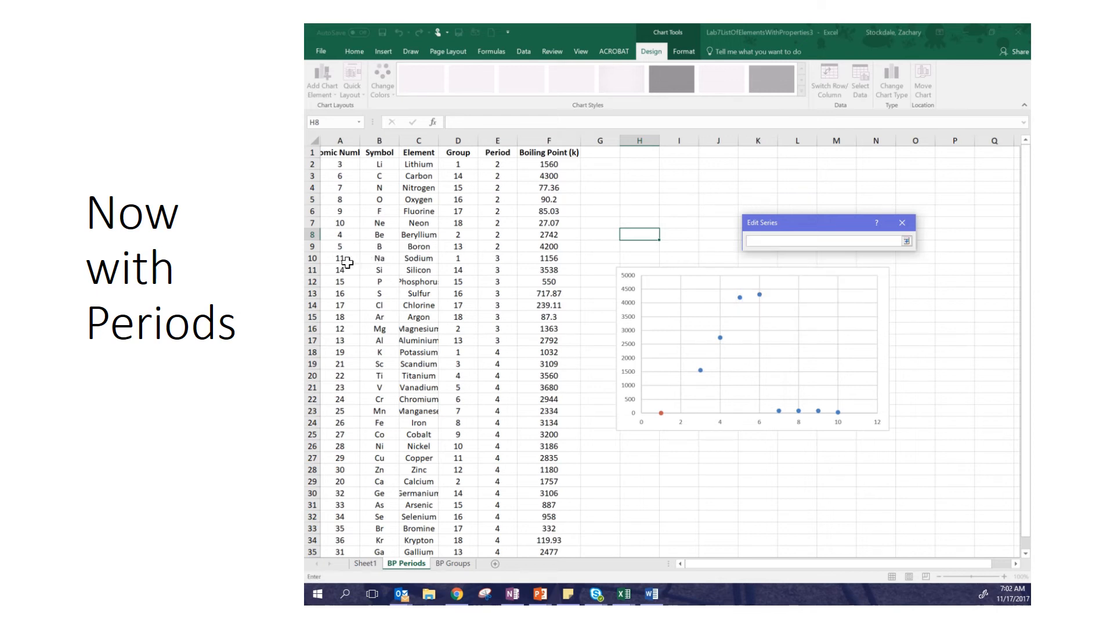
pyautogui.moveTo(347, 262); pyautogui.dragTo(345, 342)
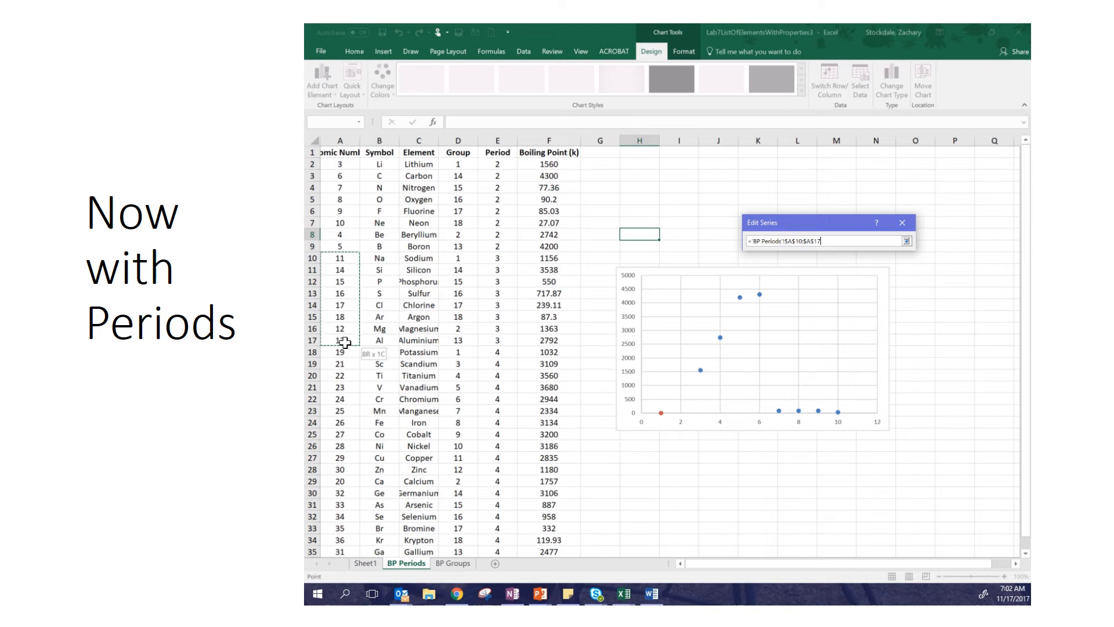
pyautogui.click(906, 241)
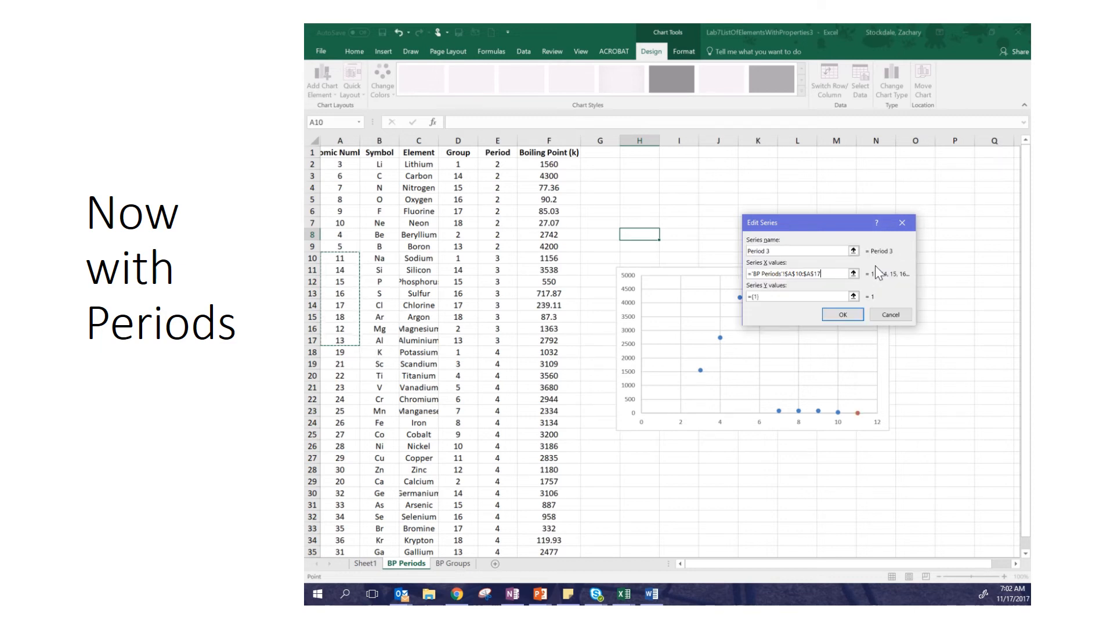
pyautogui.click(853, 296)
pyautogui.moveTo(533, 254); pyautogui.dragTo(567, 344)
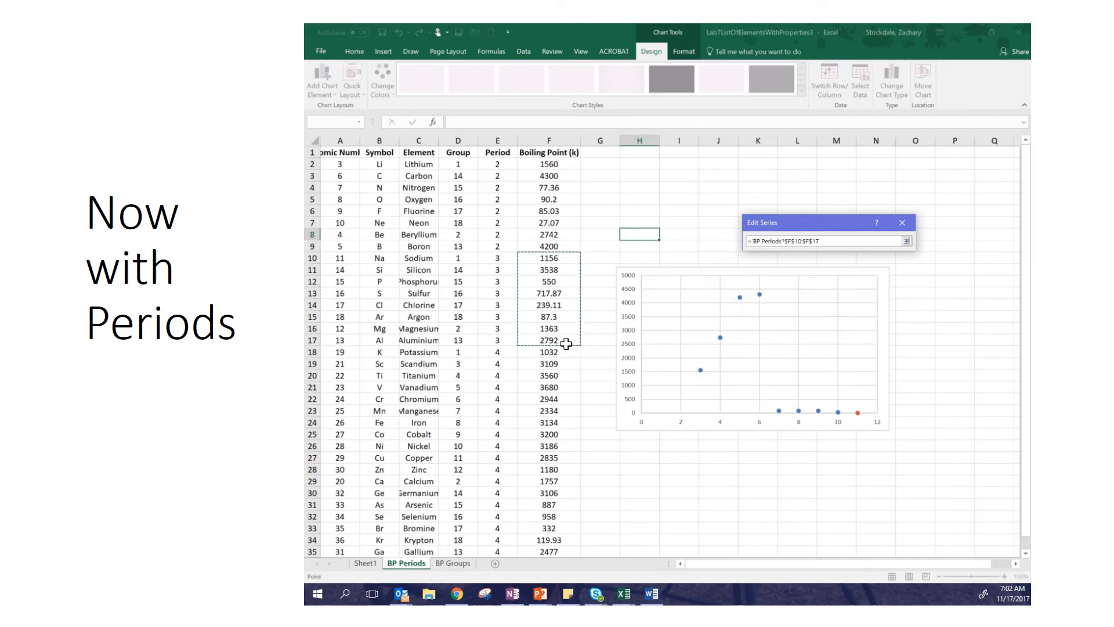
pyautogui.click(906, 241)
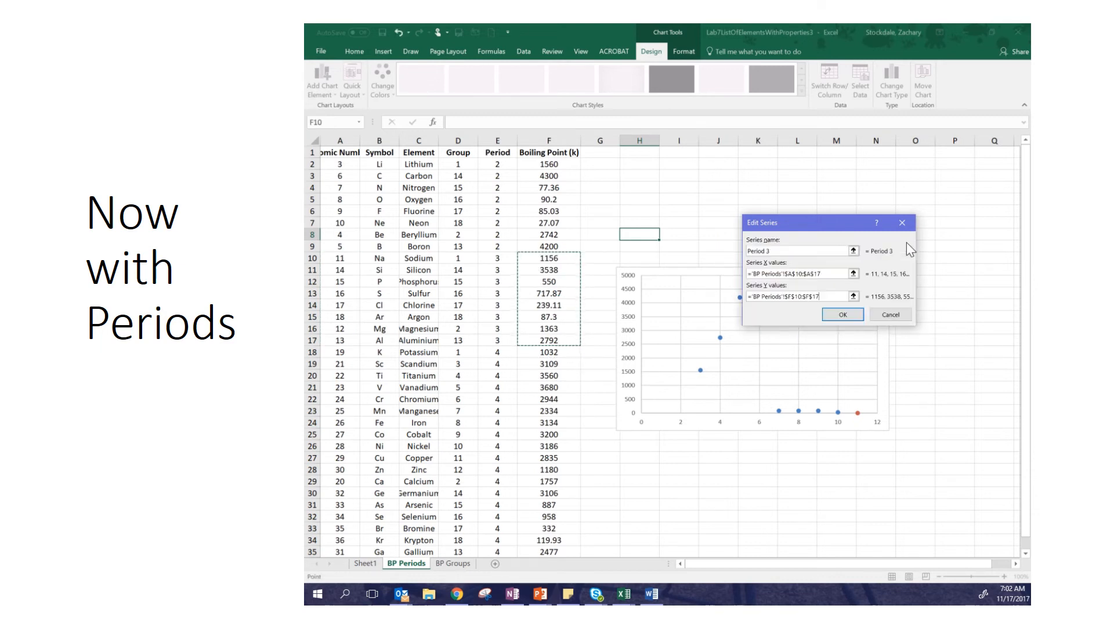
pyautogui.click(841, 316)
# - Add a third chart series named "Period 4" with X values A18:A35 and Y values F18:F35, and accept the chart's data source
pyautogui.click(685, 264)
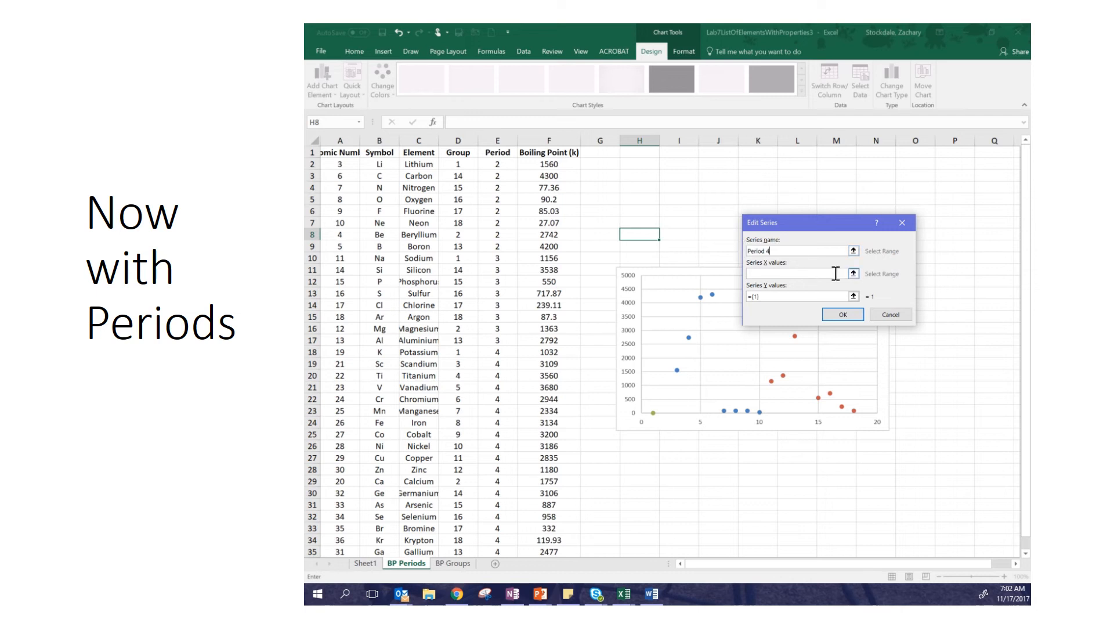
pyautogui.click(853, 273)
pyautogui.scroll(-1, 427, 376)
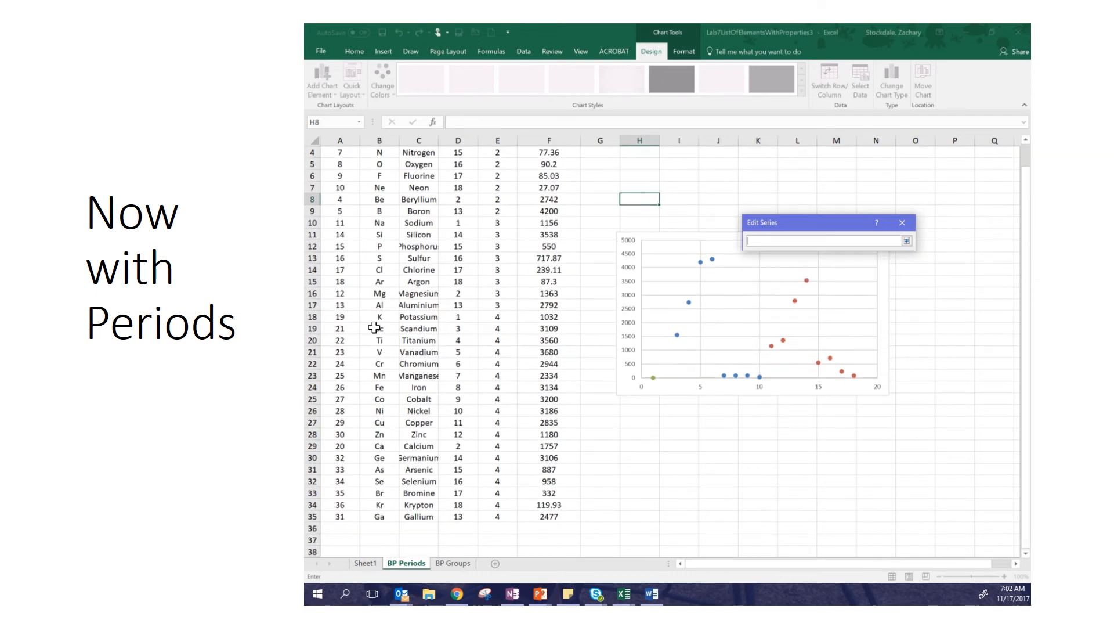
pyautogui.moveTo(339, 318); pyautogui.dragTo(352, 517)
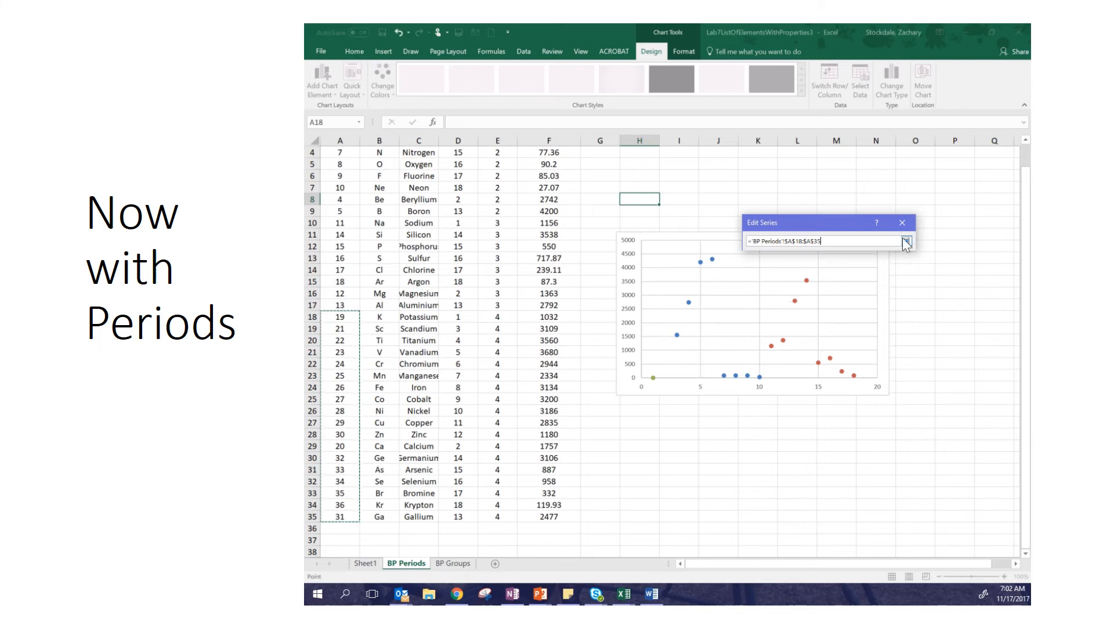
pyautogui.click(906, 241)
pyautogui.click(853, 296)
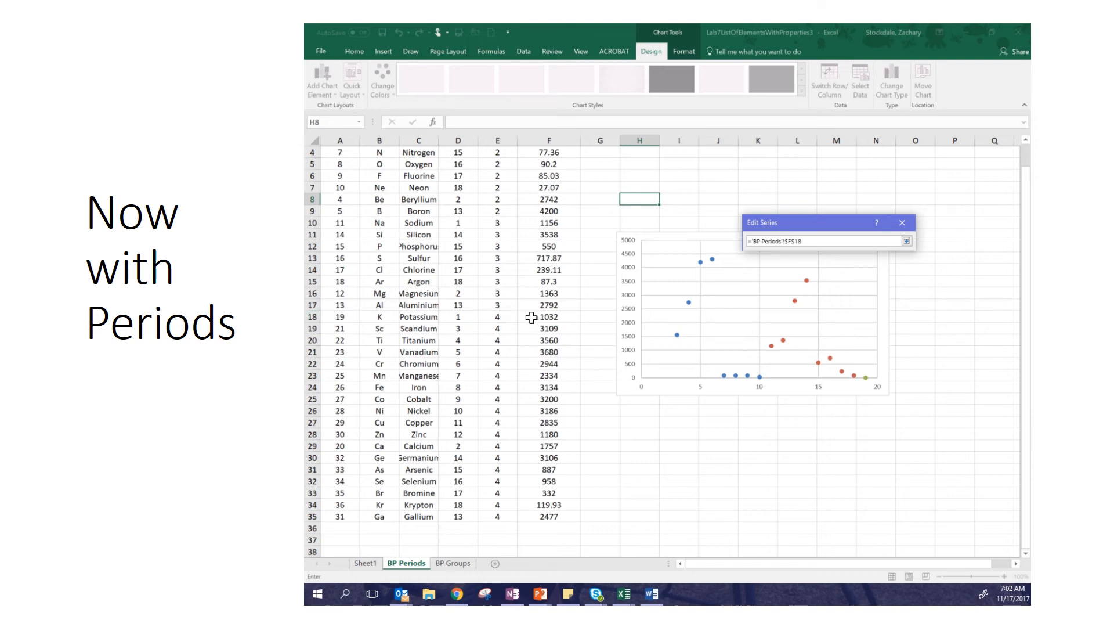
pyautogui.moveTo(531, 318); pyautogui.dragTo(558, 517)
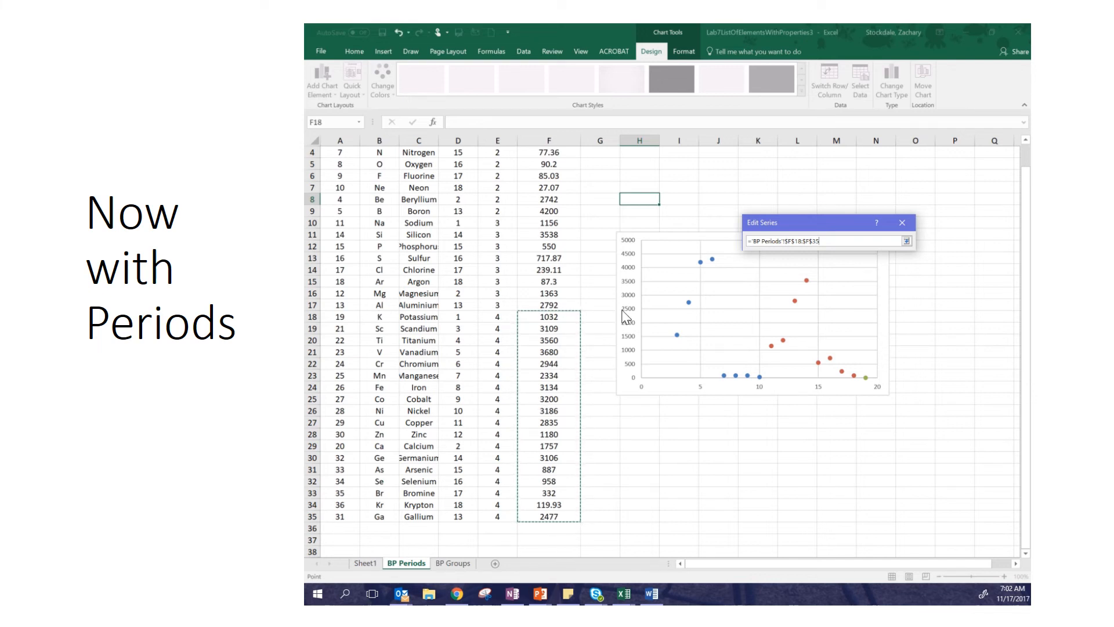
pyautogui.click(906, 240)
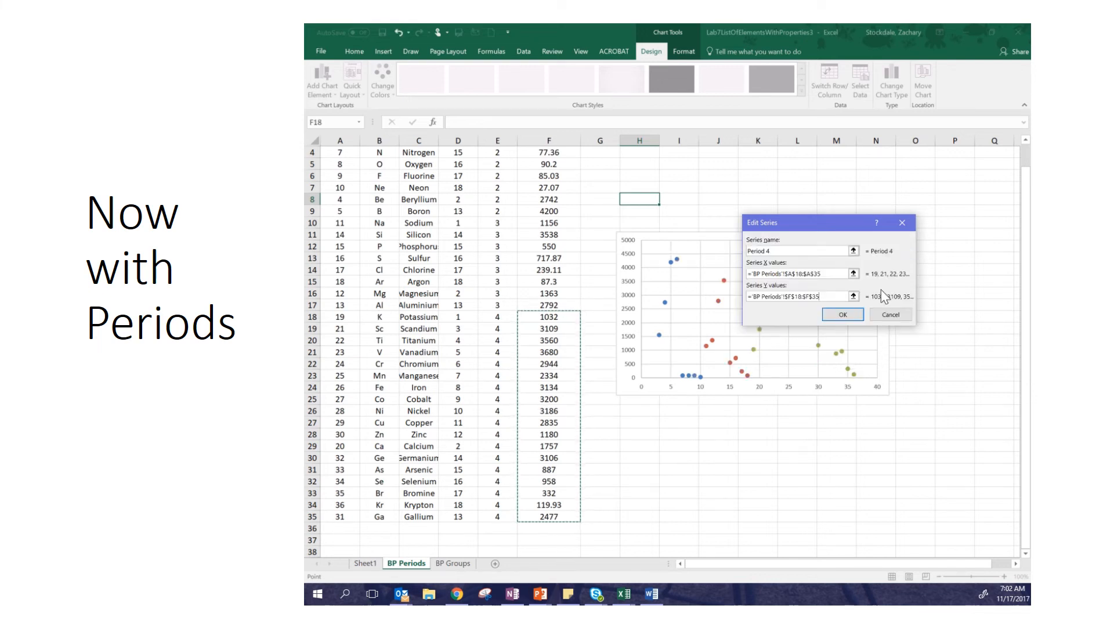
pyautogui.click(848, 315)
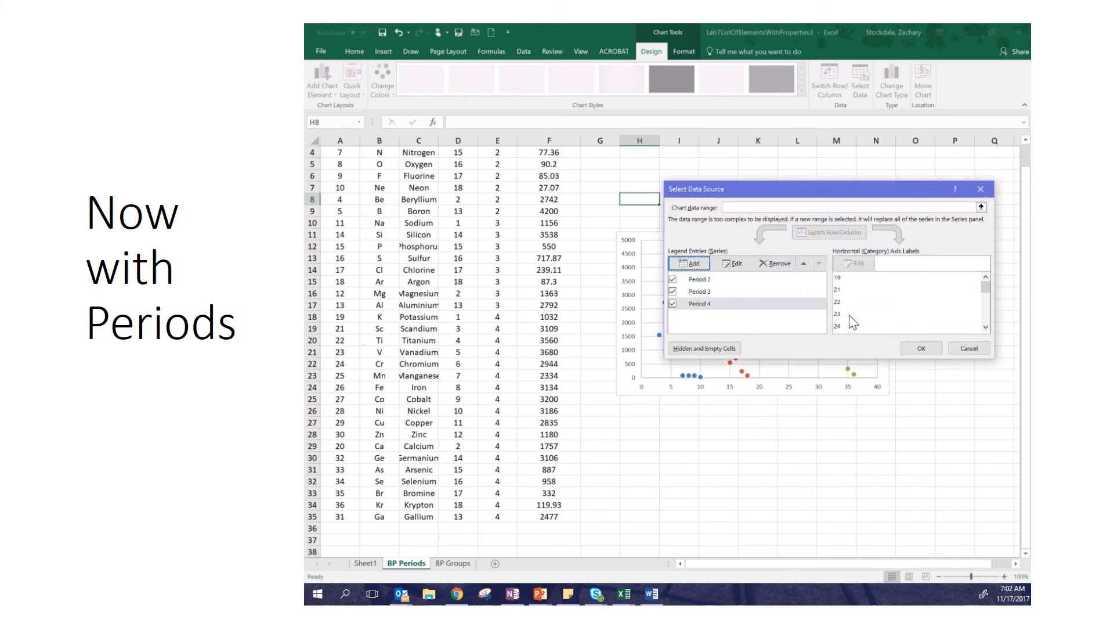
pyautogui.click(920, 348)
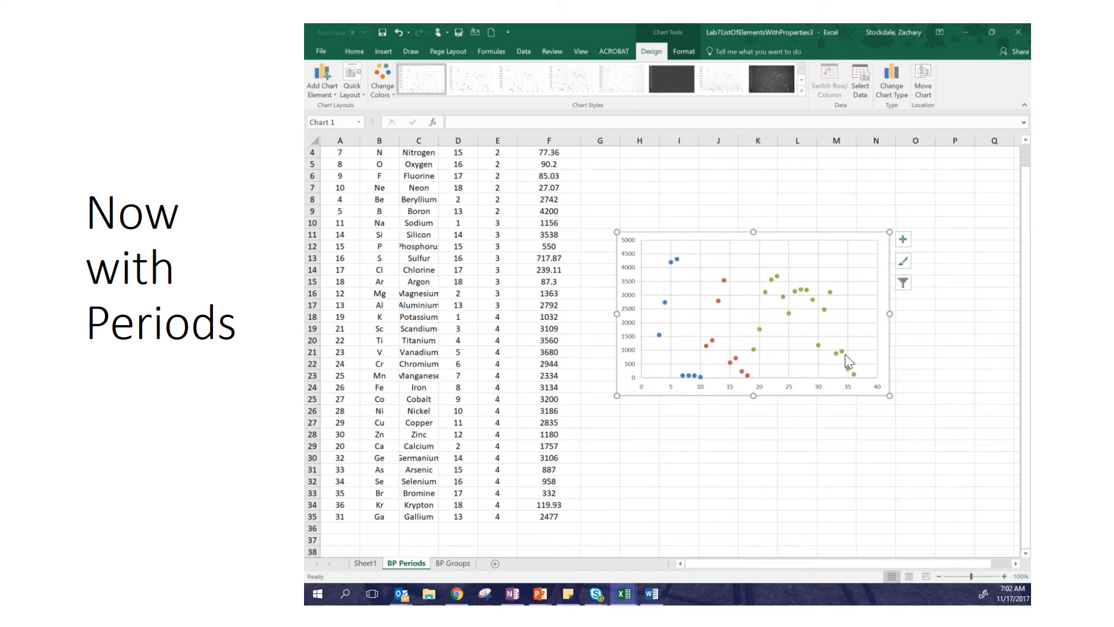
# - Apply the quick layout that gives the chart a title, axis titles, a legend and X, Y data labels
pyautogui.click(347, 97)
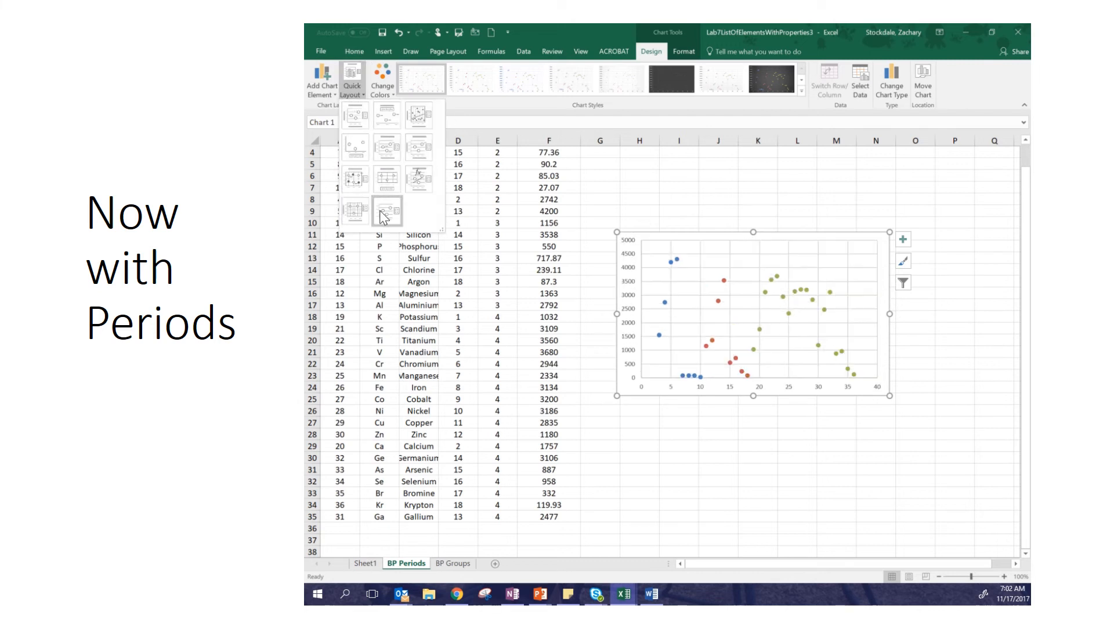
pyautogui.click(393, 156)
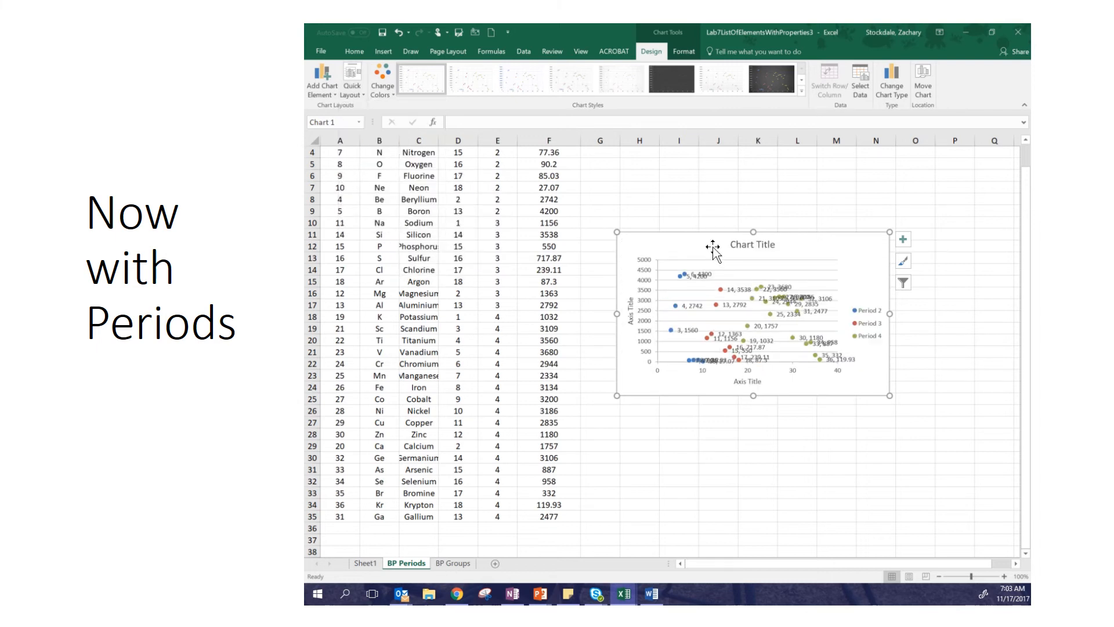
# - Move the chart up beside the data table and enlarge it so the points and labels spread out
pyautogui.moveTo(712, 238); pyautogui.dragTo(641, 215)
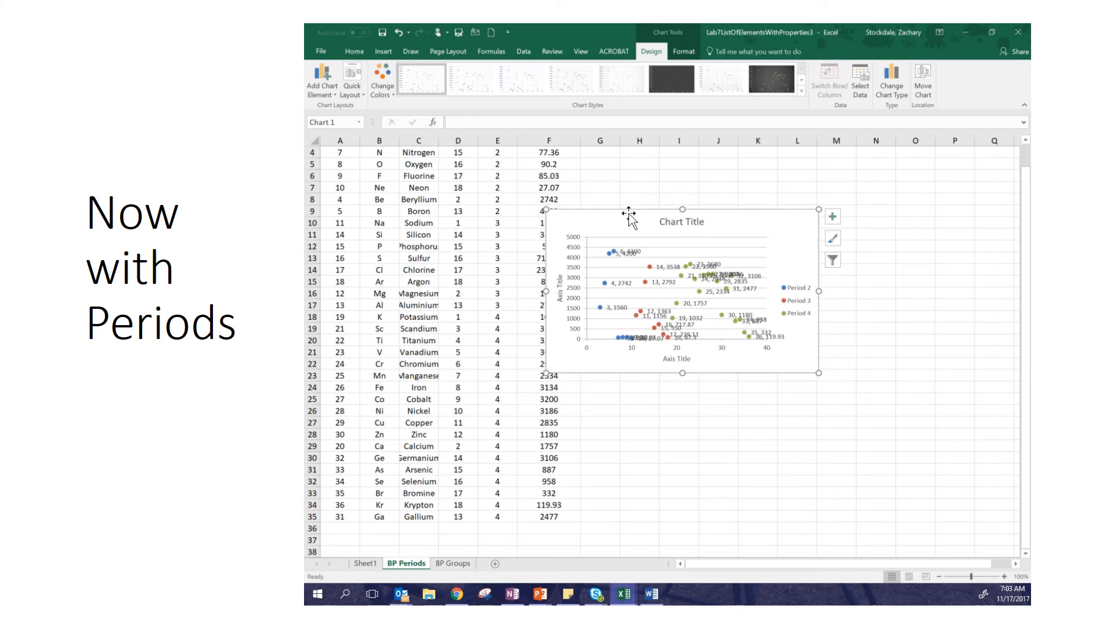
pyautogui.moveTo(820, 374); pyautogui.dragTo(953, 483)
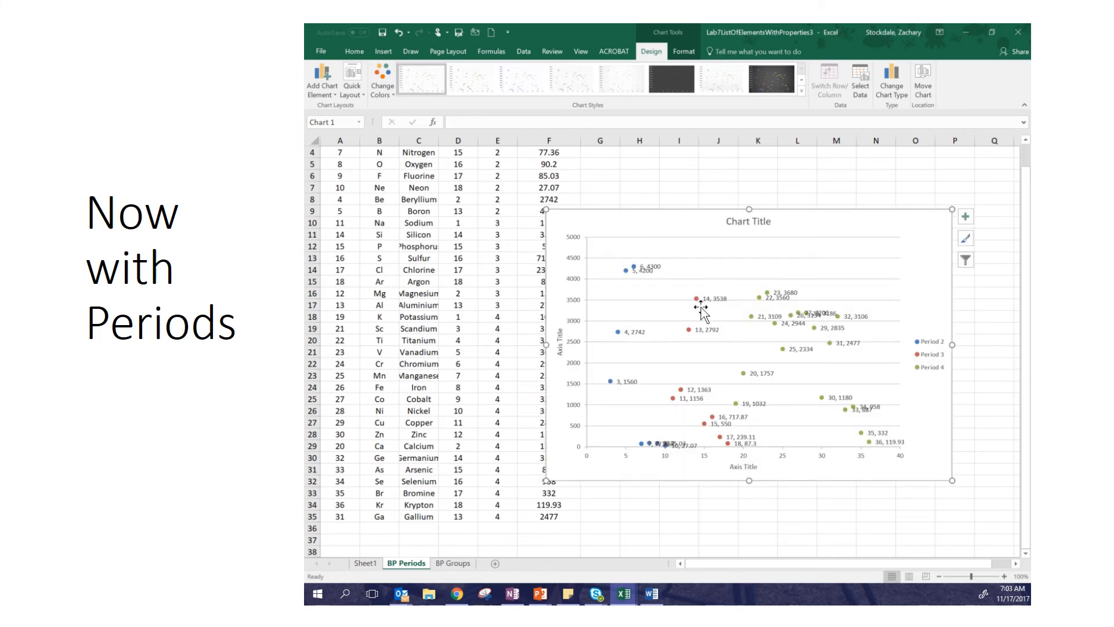
pyautogui.click(723, 299)
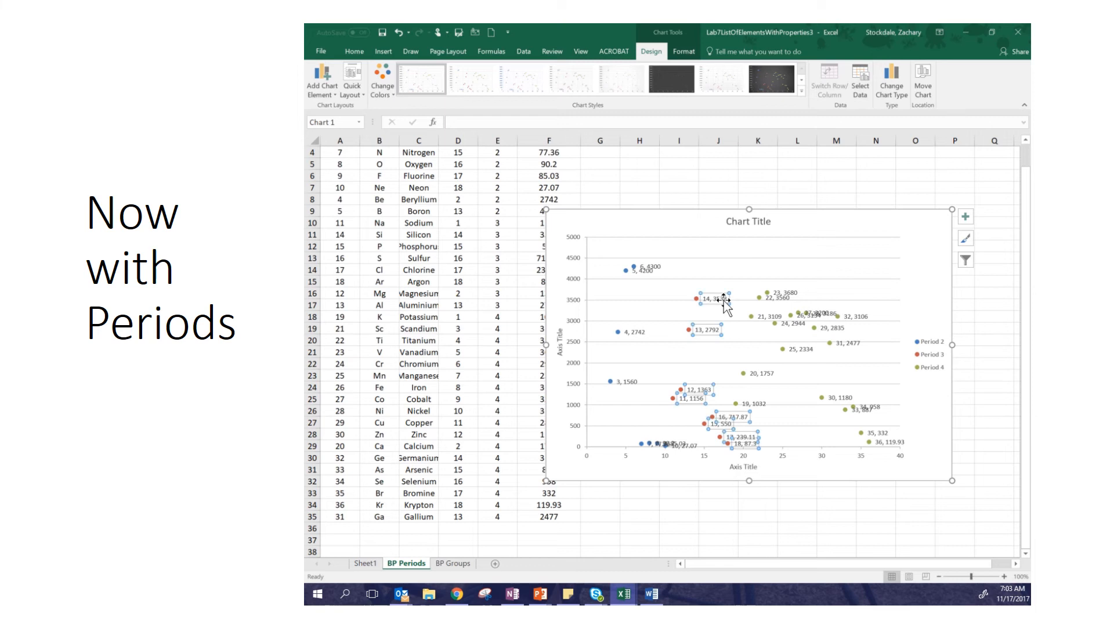
pyautogui.click(652, 269)
pyautogui.click(653, 272)
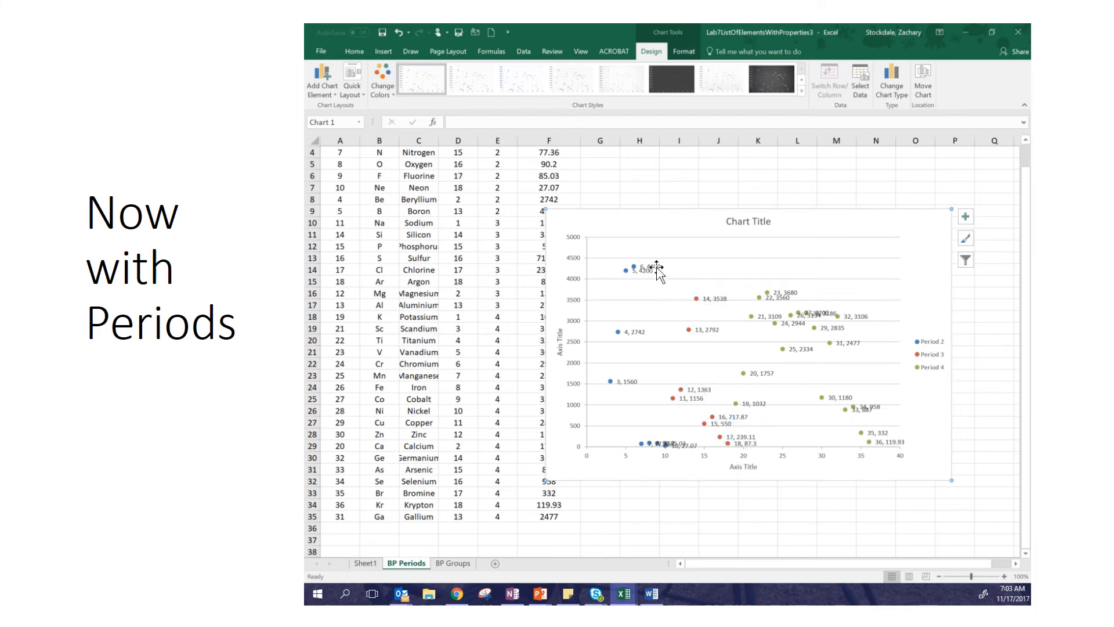
pyautogui.click(718, 299)
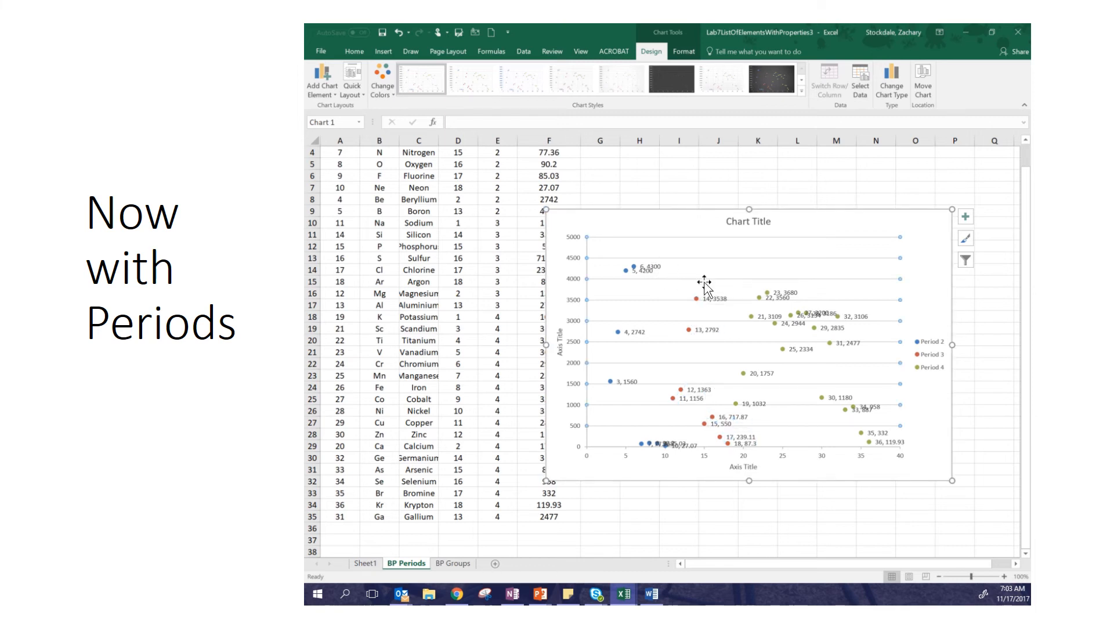
# - Label the Period 2 points with the symbols in B2:B9, and turn off their X values, Y values and leader lines
pyautogui.click(964, 217)
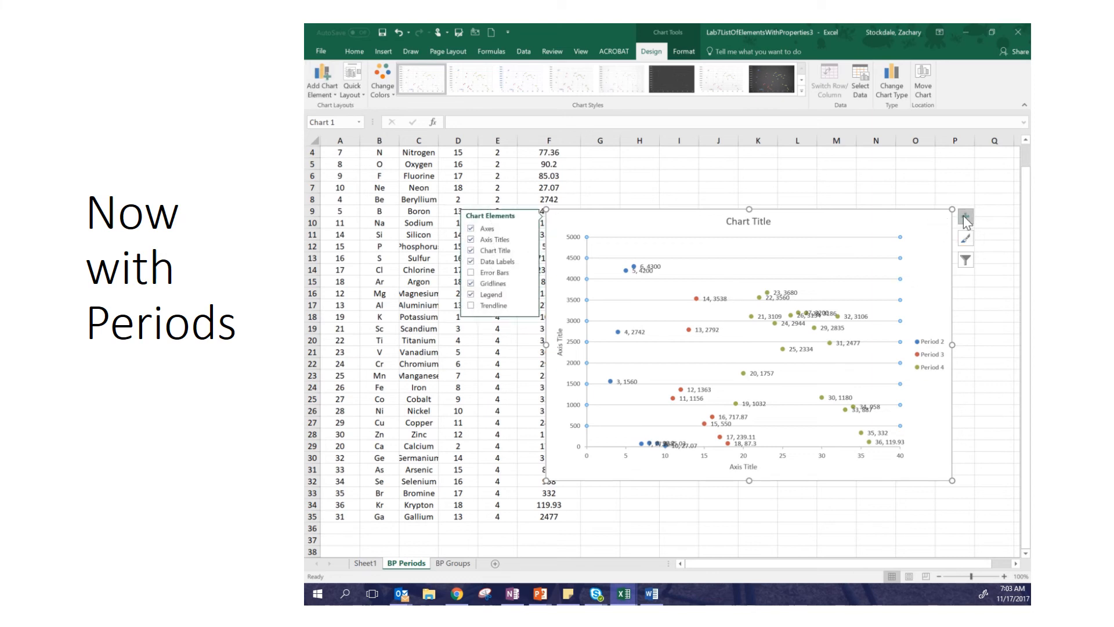
pyautogui.click(531, 261)
pyautogui.click(566, 344)
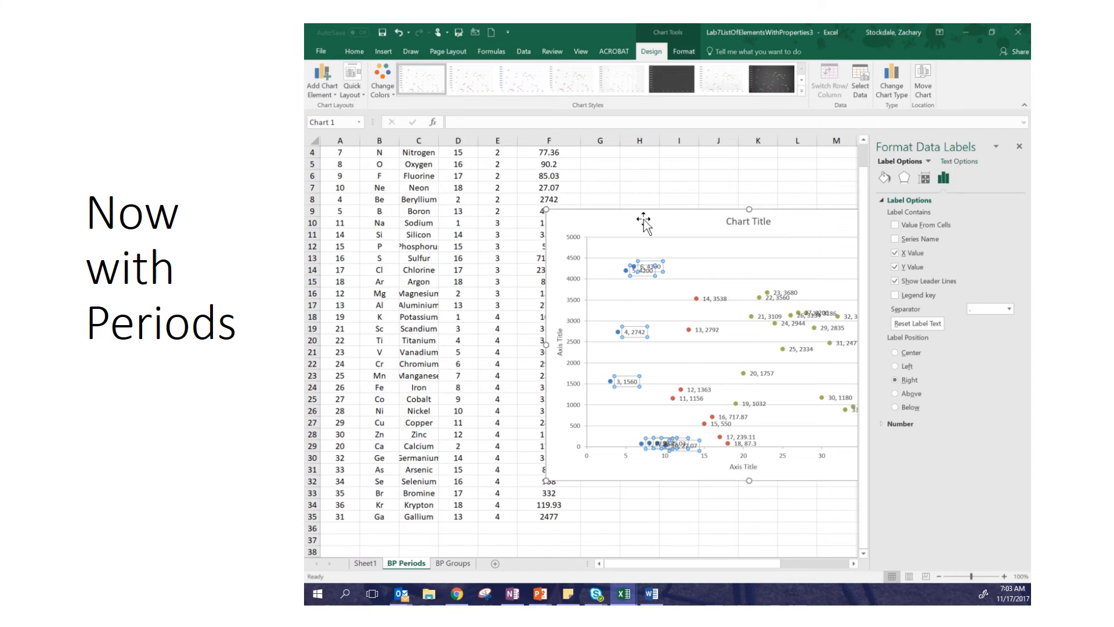
pyautogui.scroll(1, 486, 244)
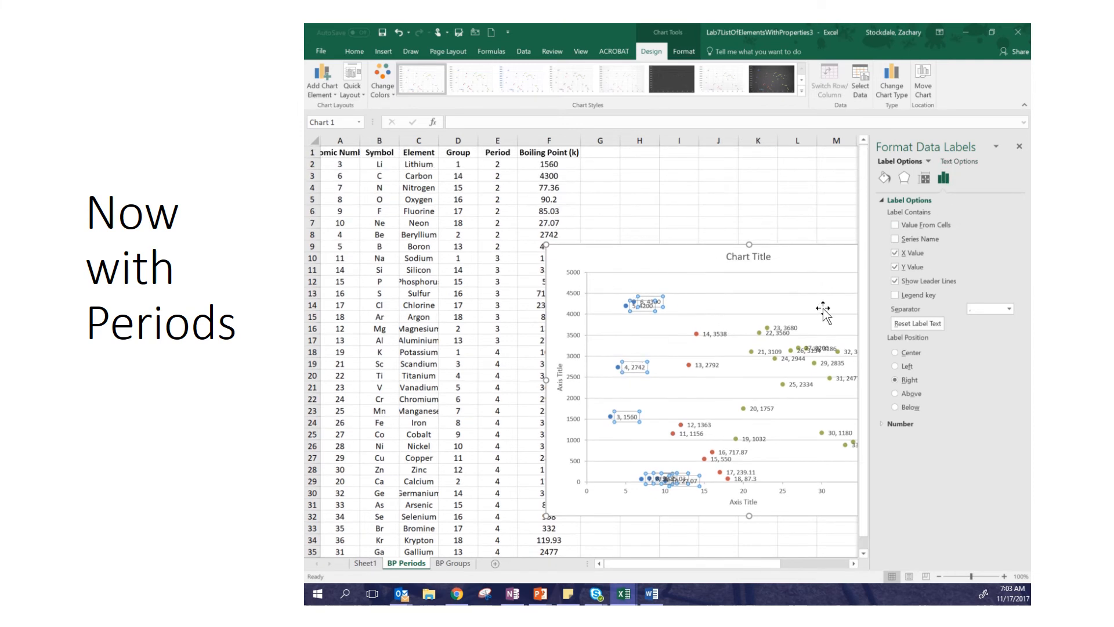
pyautogui.click(895, 224)
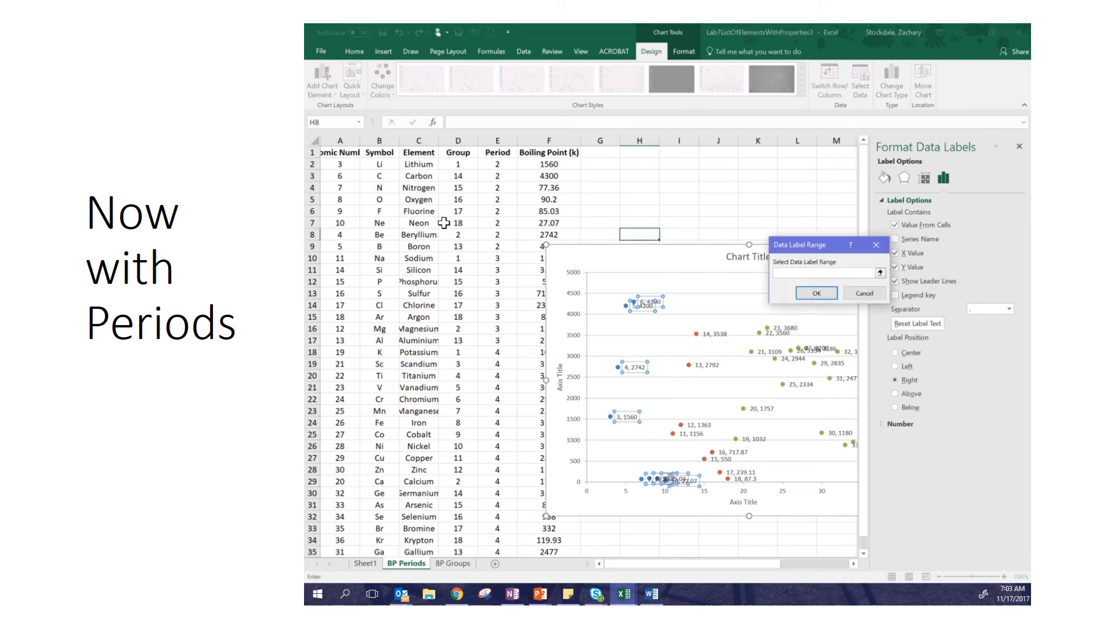
pyautogui.moveTo(371, 168); pyautogui.dragTo(391, 246)
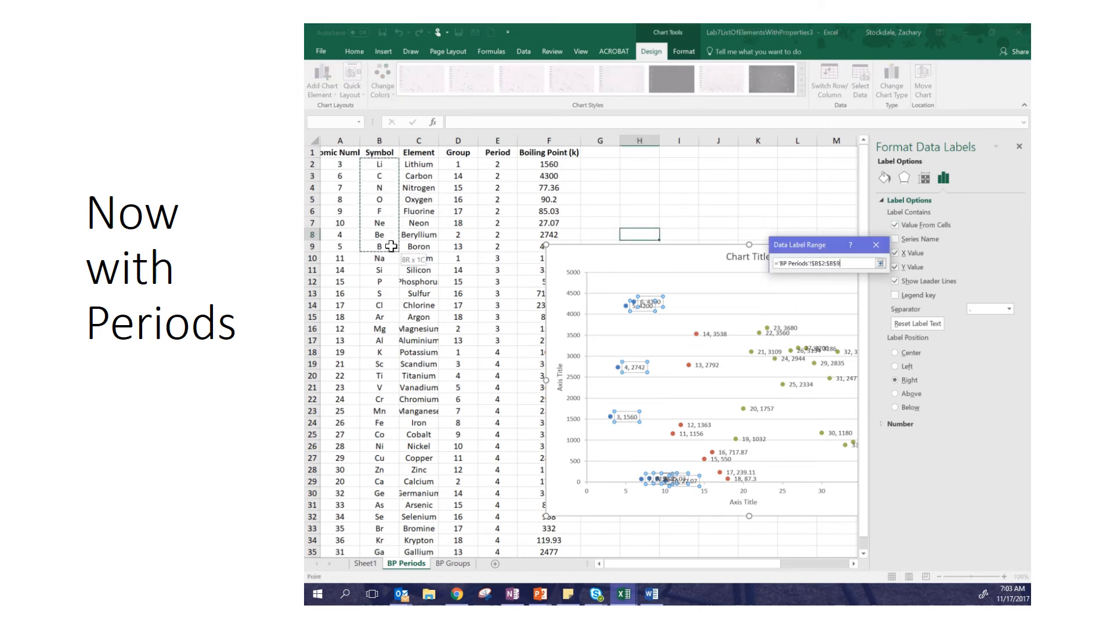
pyautogui.click(821, 291)
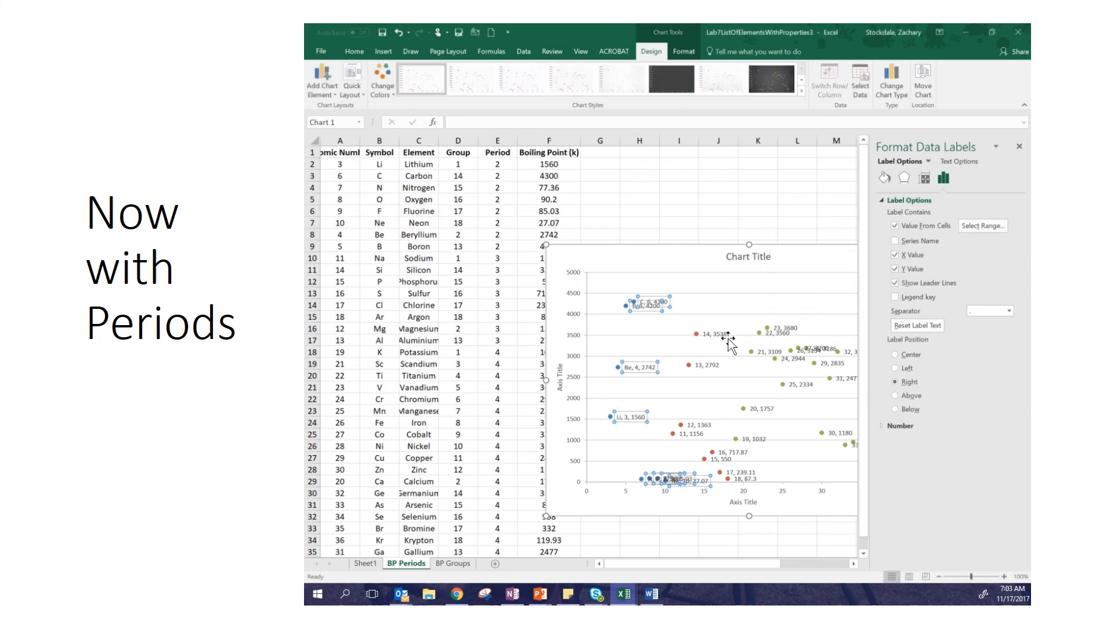
pyautogui.click(894, 268)
pyautogui.click(894, 282)
# - Label the Period 3 points with the symbols in B10:B17, and turn off their X values, Y values and leader lines
pyautogui.click(724, 335)
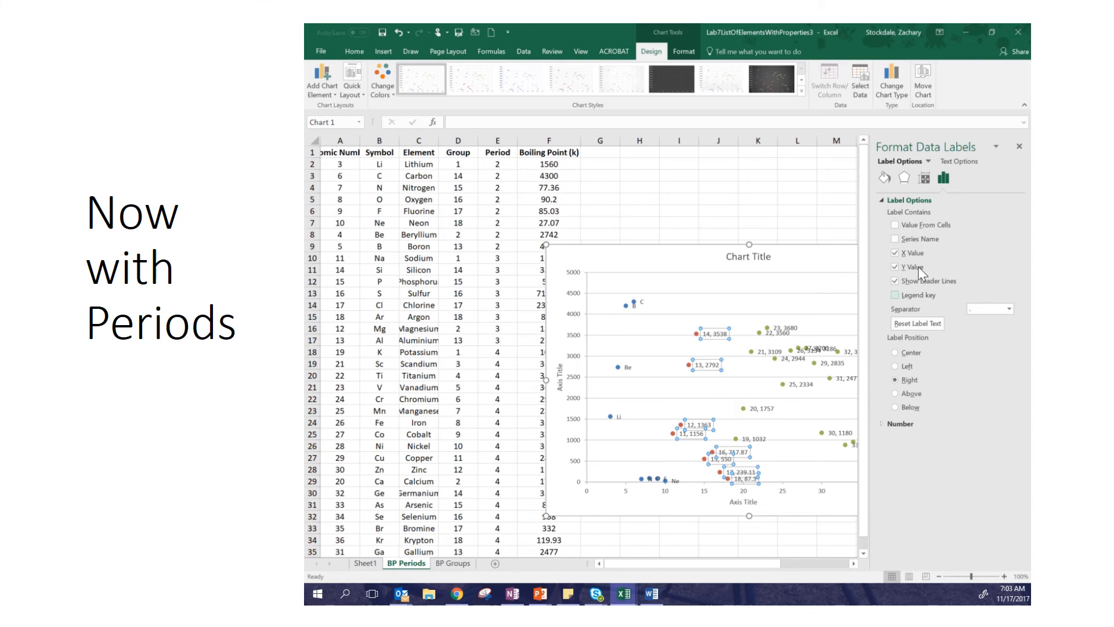
pyautogui.click(895, 226)
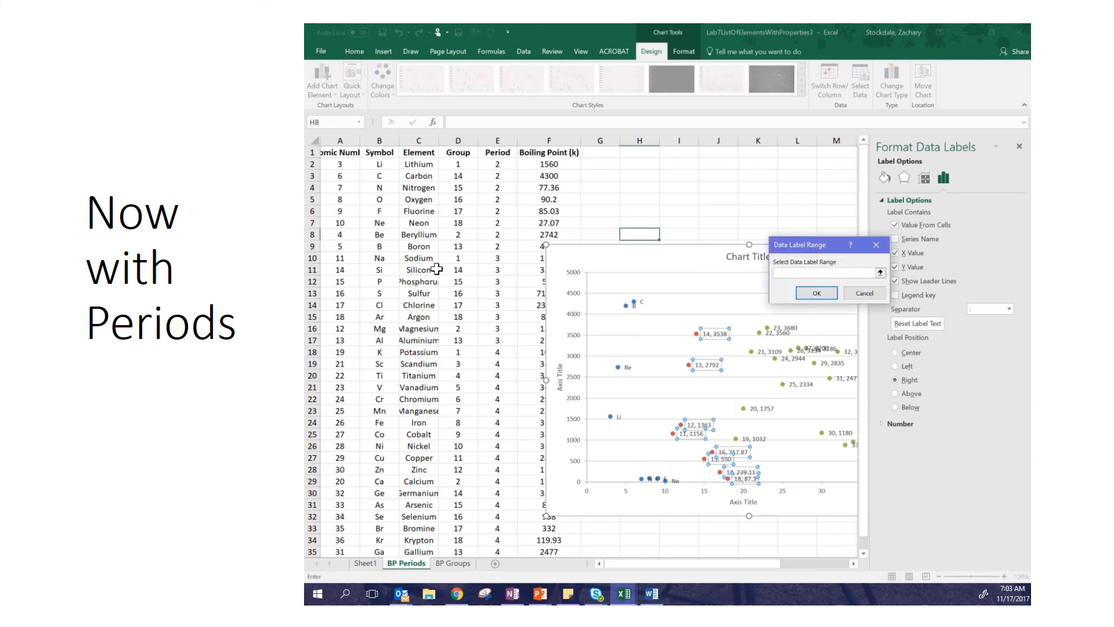
pyautogui.moveTo(386, 260); pyautogui.dragTo(381, 341)
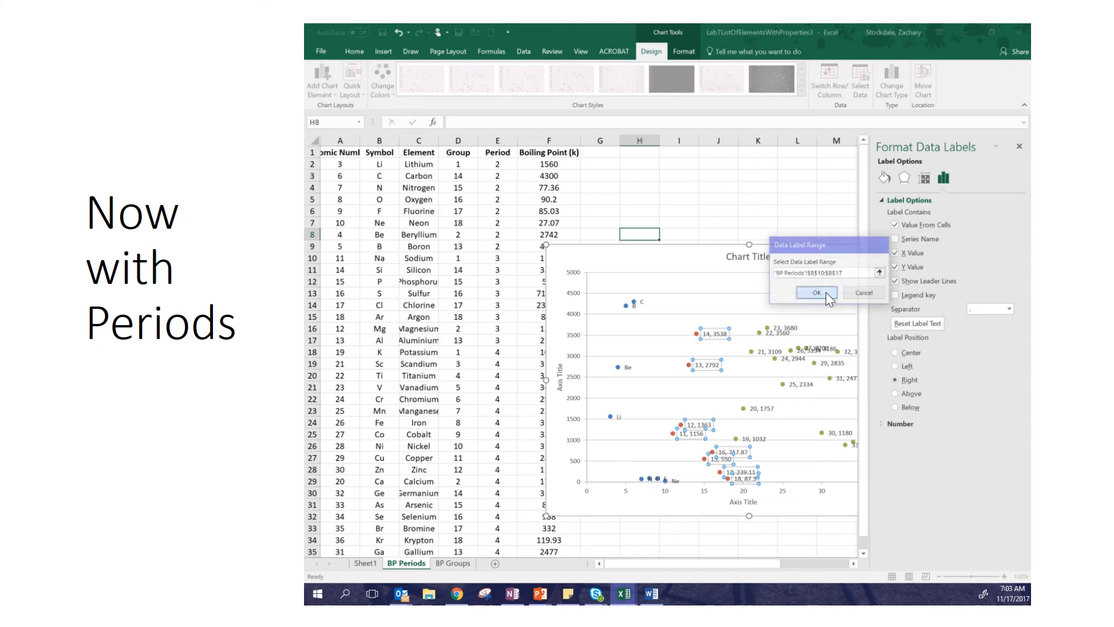
pyautogui.click(818, 293)
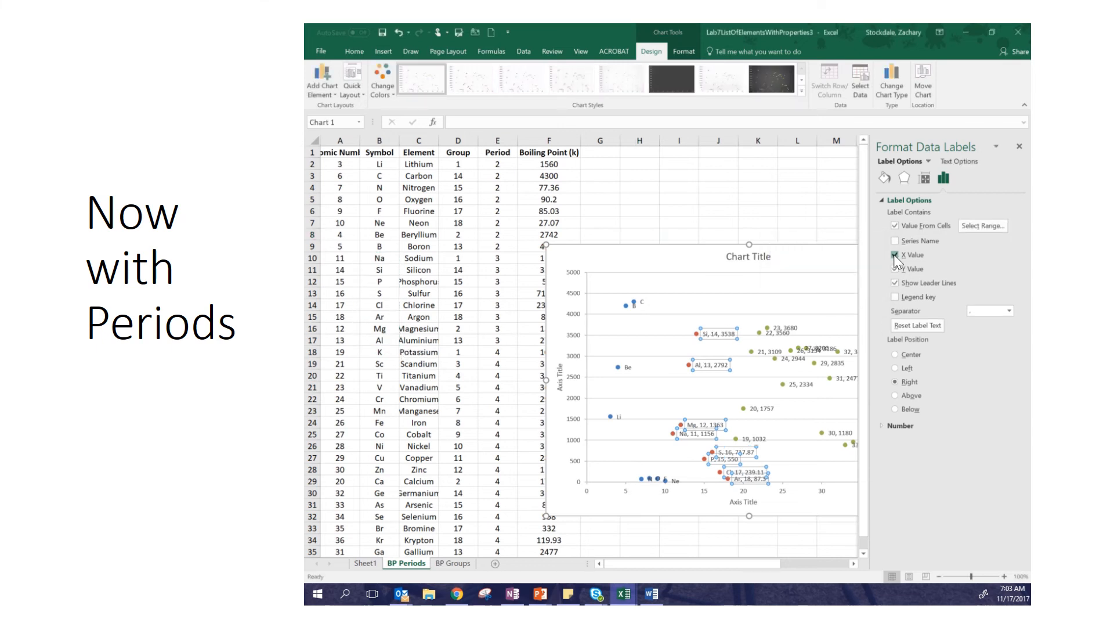
pyautogui.click(894, 255)
pyautogui.click(895, 269)
pyautogui.click(895, 283)
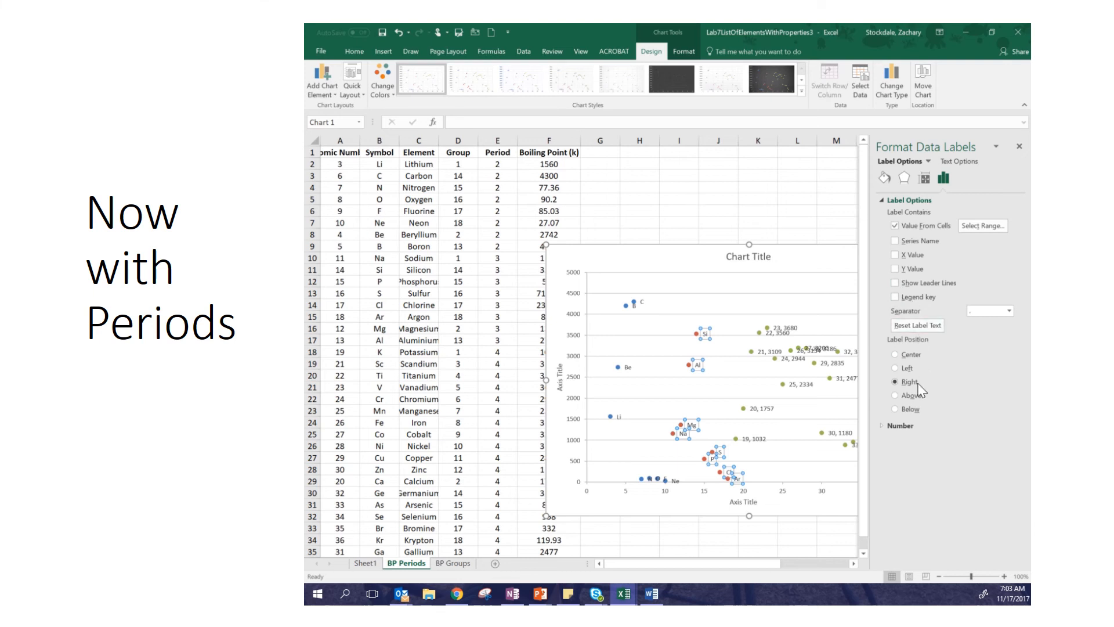
# - Label the Period 4 points with the symbols in B18:B35, turn off X values, Y values and leader lines, and close the label formatting
pyautogui.click(769, 351)
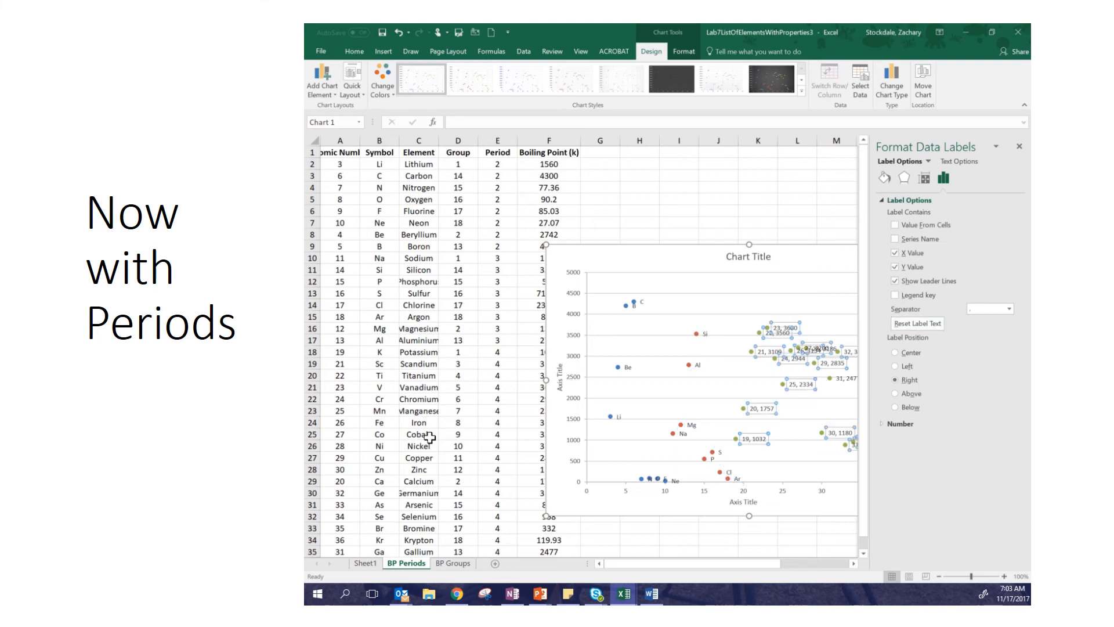
pyautogui.scroll(-2, 429, 437)
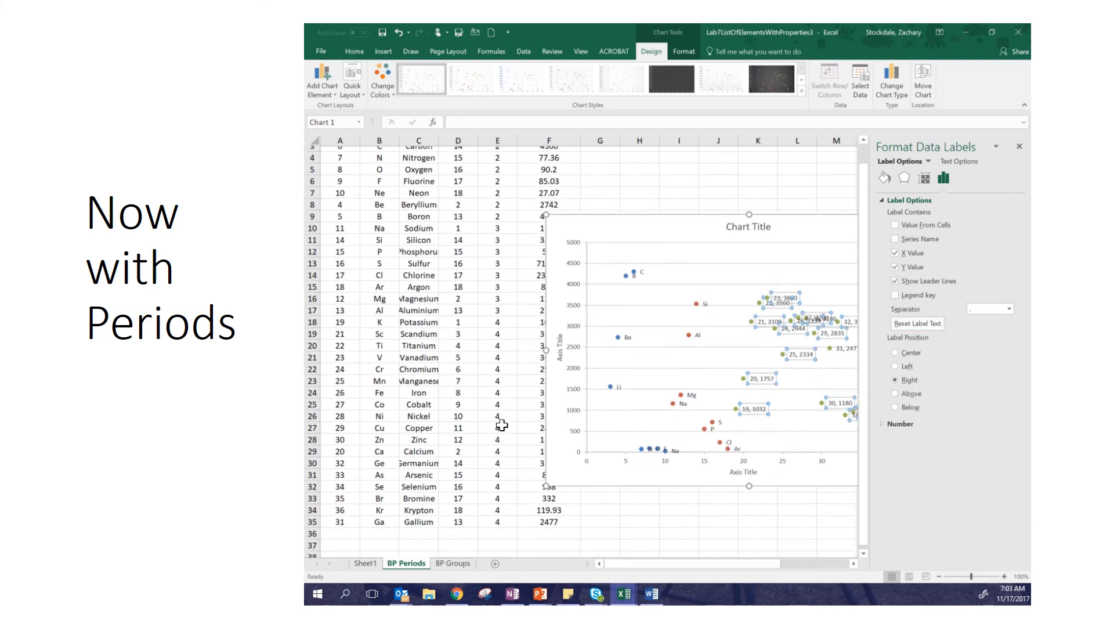
pyautogui.click(895, 224)
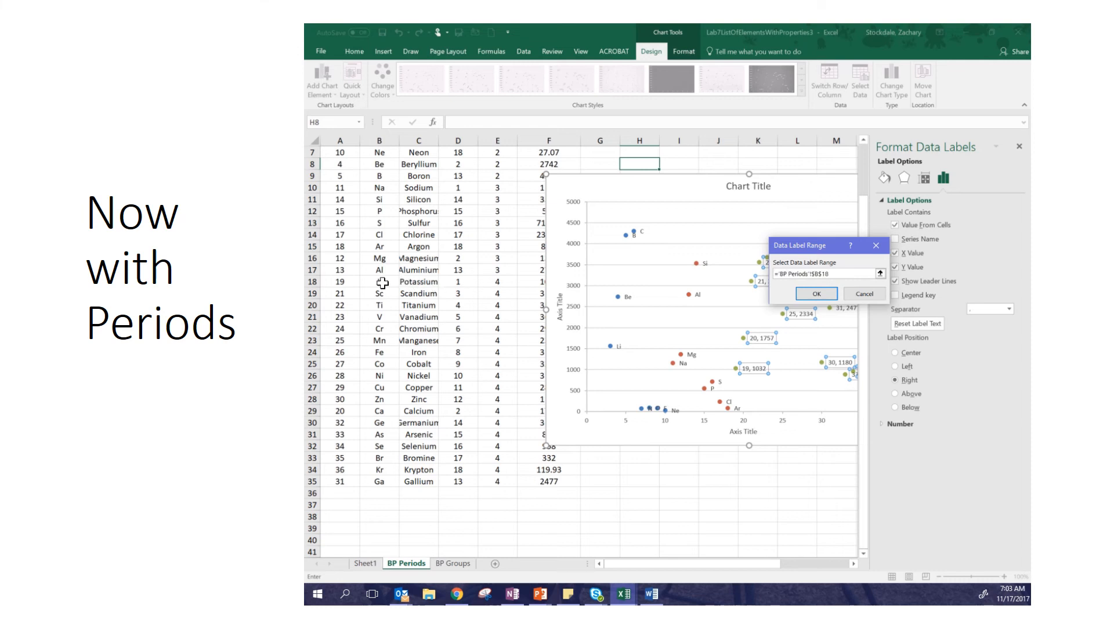
pyautogui.moveTo(380, 281); pyautogui.dragTo(389, 483)
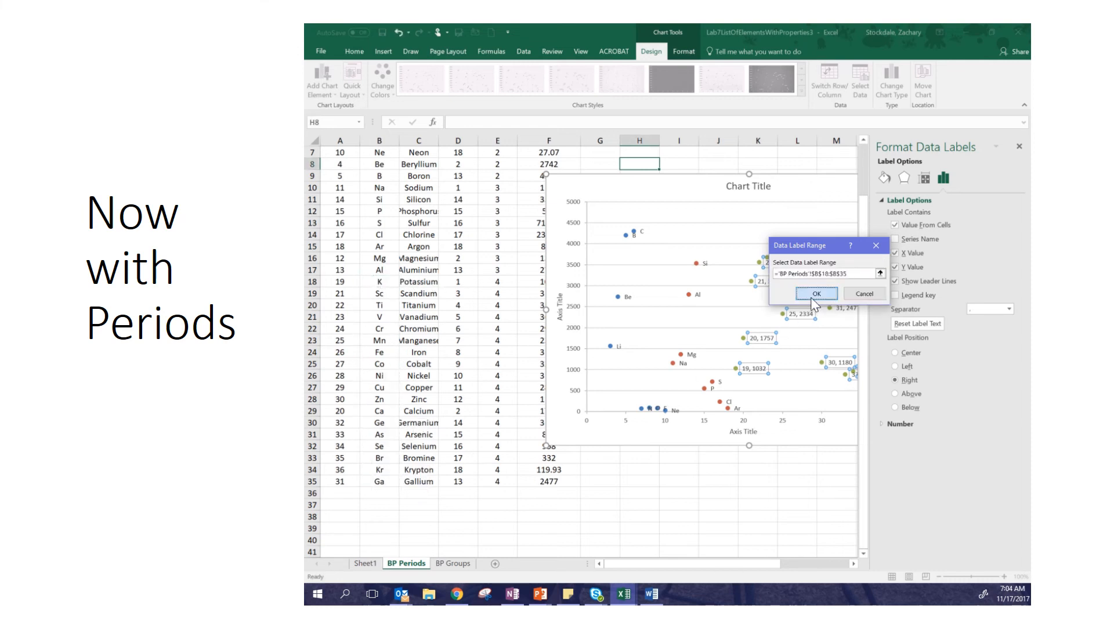
pyautogui.click(812, 295)
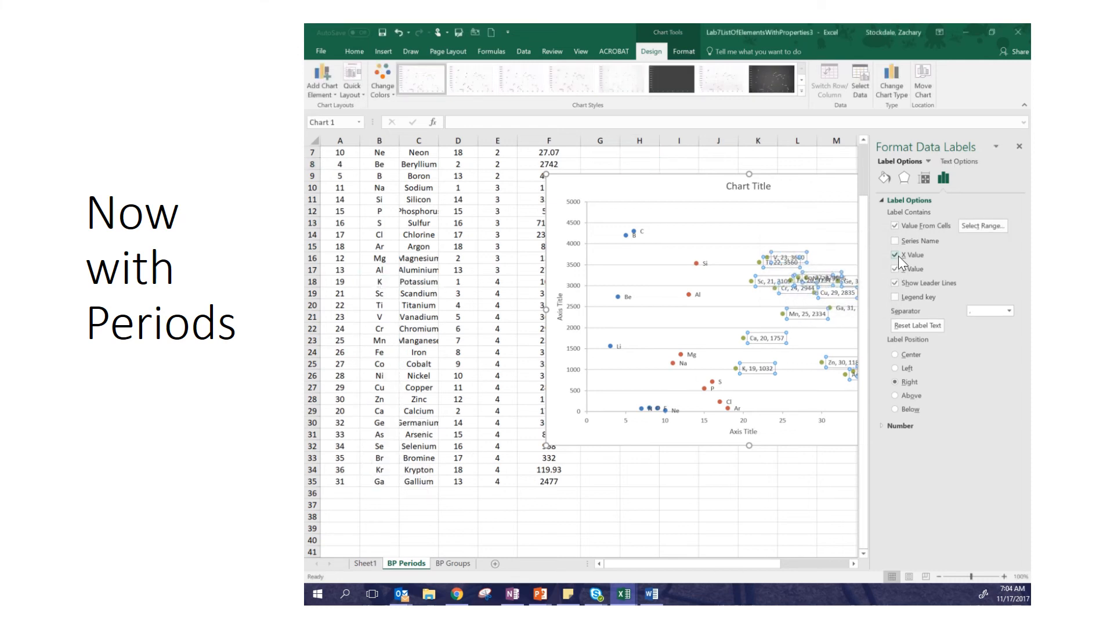
pyautogui.click(895, 254)
pyautogui.click(895, 268)
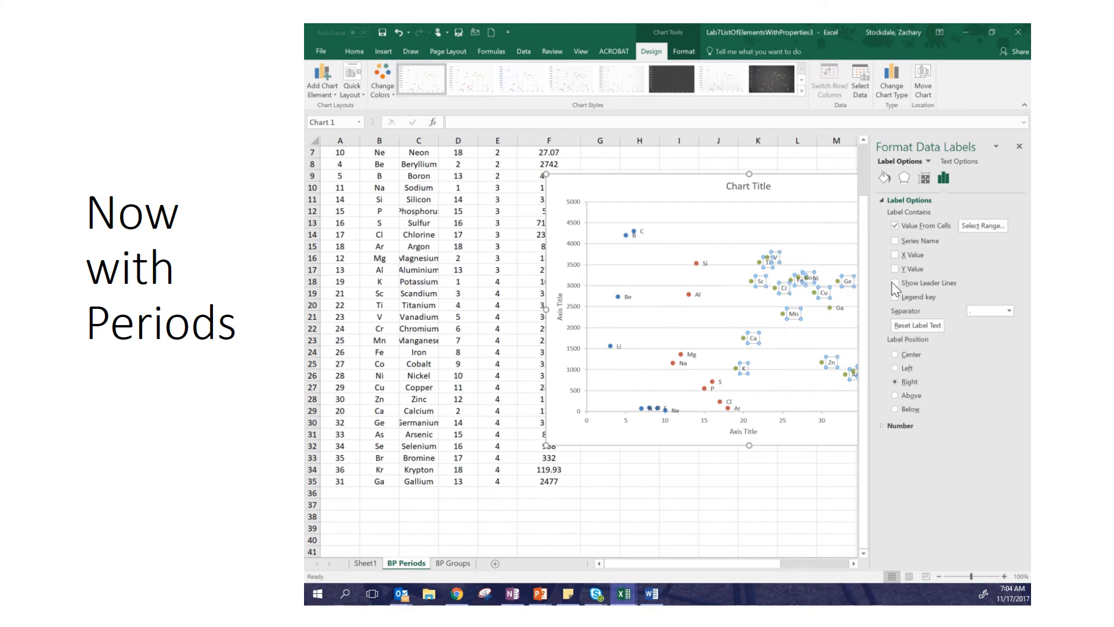
pyautogui.click(1019, 147)
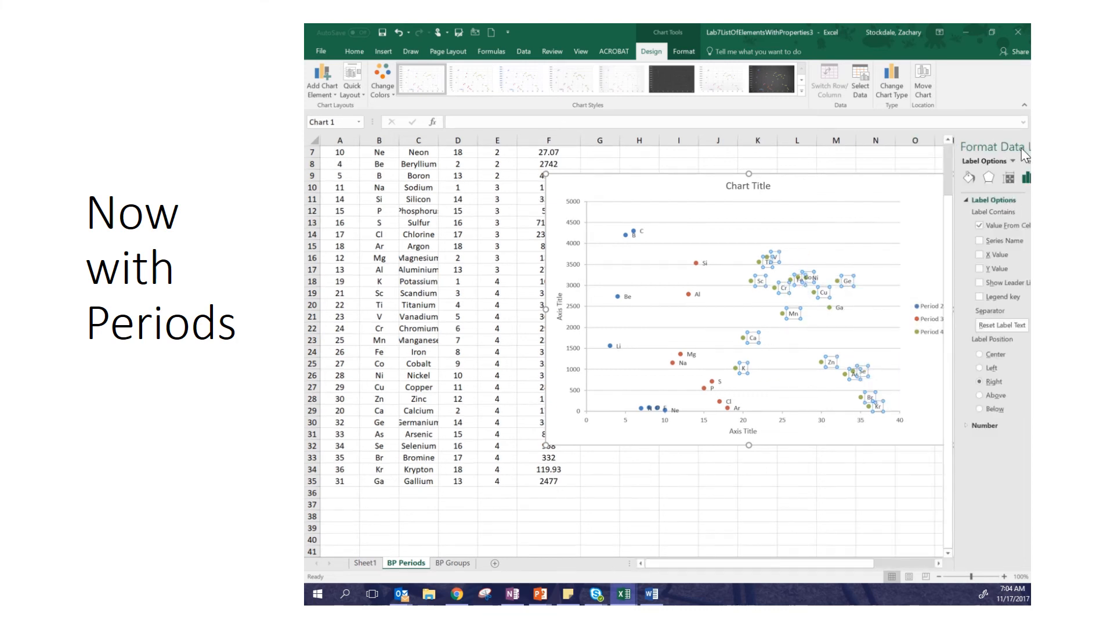
# - Replace the chart title with "Atomic Number vs Boiling Point for Periods"
pyautogui.click(758, 187)
pyautogui.doubleClick(758, 186)
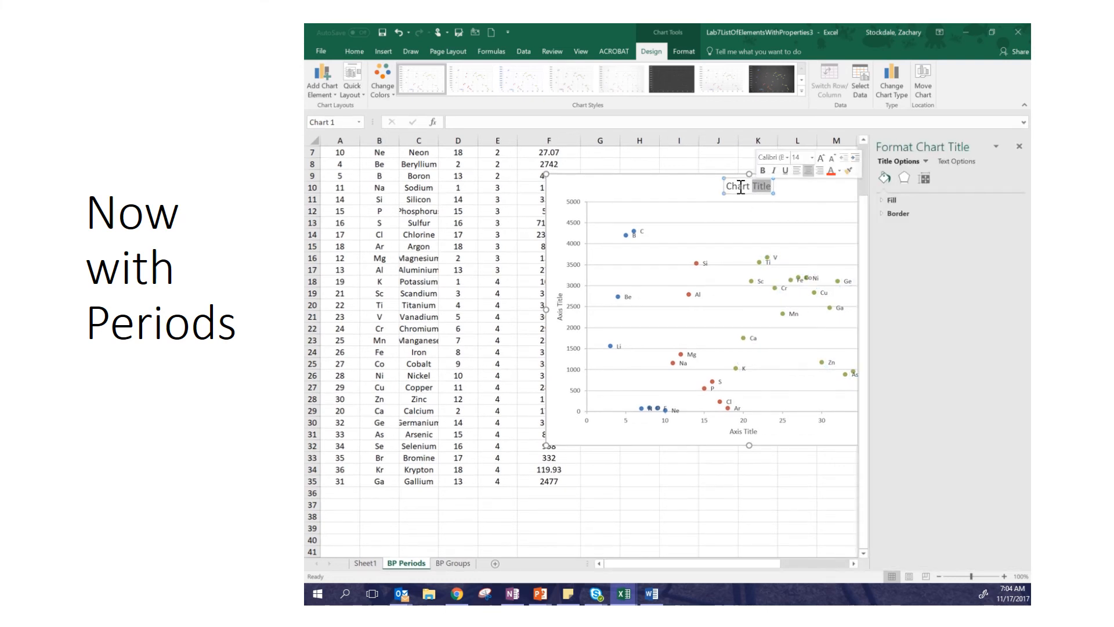
pyautogui.moveTo(726, 187); pyautogui.dragTo(771, 187)
pyautogui.write('Atomic Number')
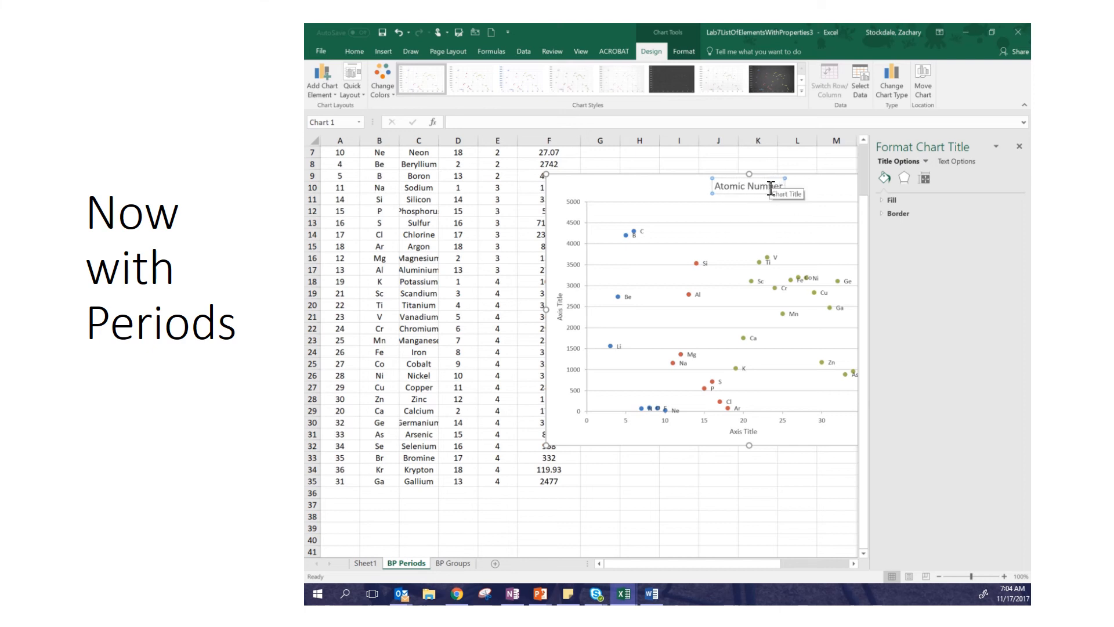
pyautogui.write(' vs Boi')
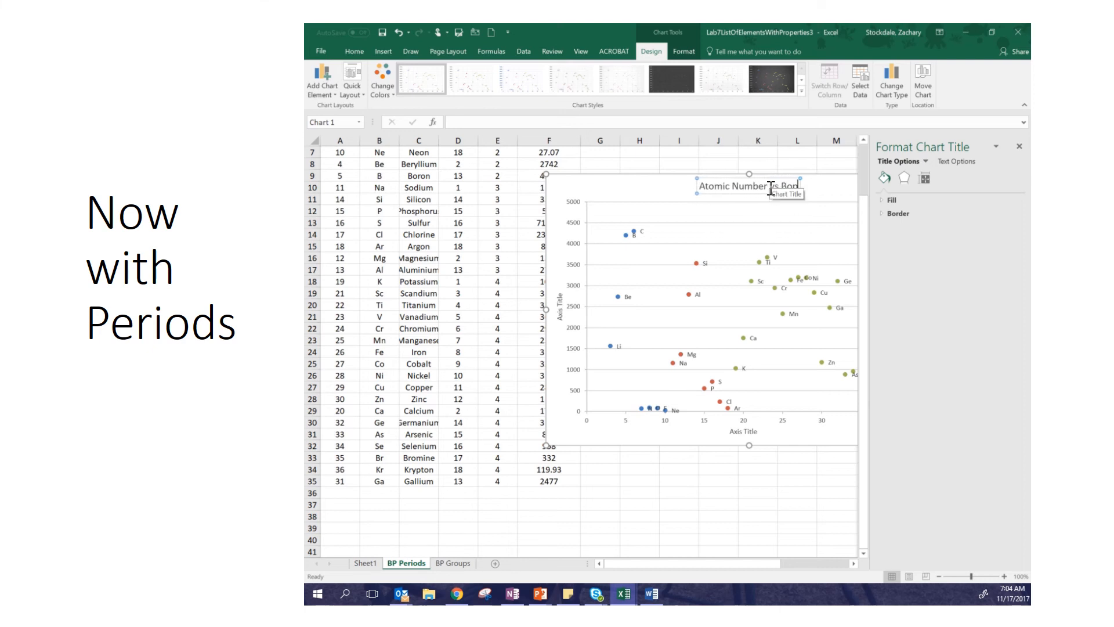
pyautogui.write('ling Point')
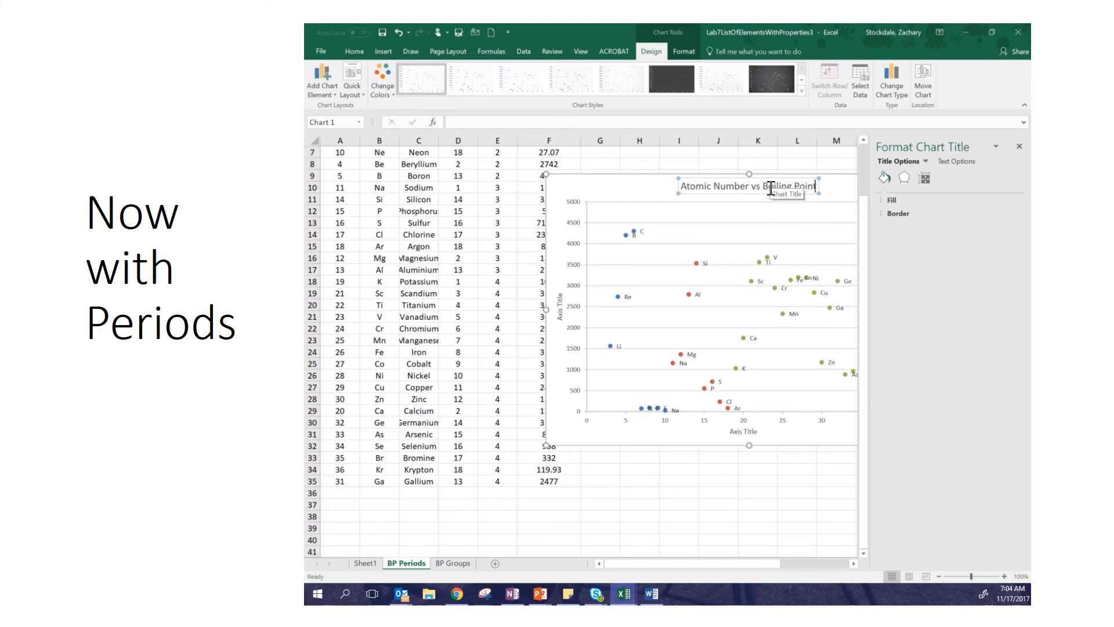
pyautogui.write(' for Periods')
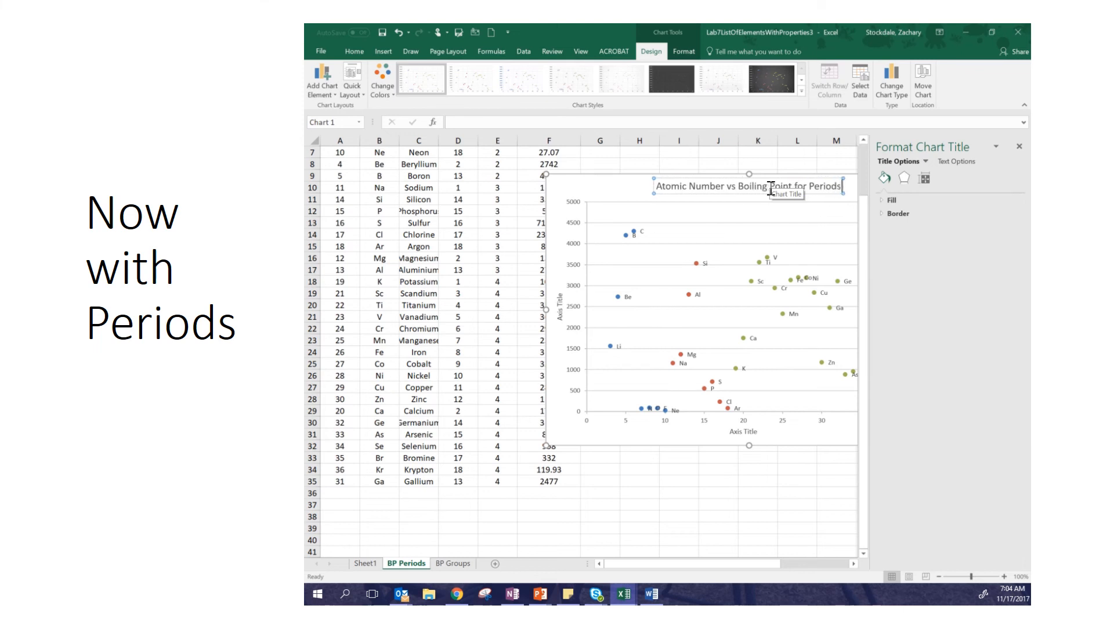
# - Title the vertical axis "Boiling Point (K)" and the horizontal axis "Atomic Number", and close the formatting options
pyautogui.click(561, 314)
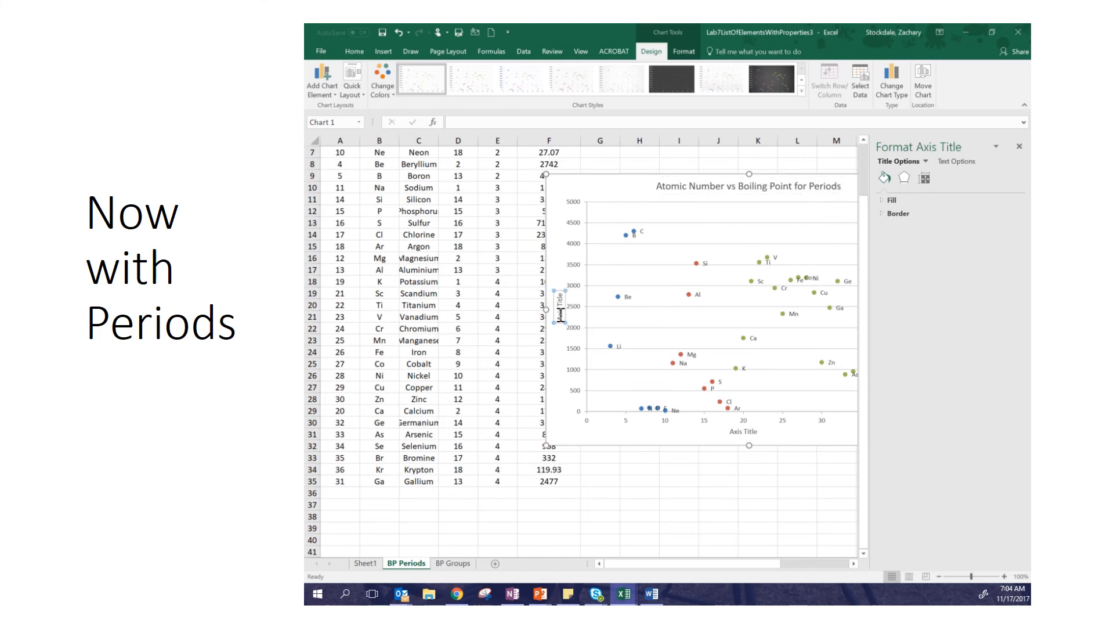
pyautogui.write('Boiling Point (K')
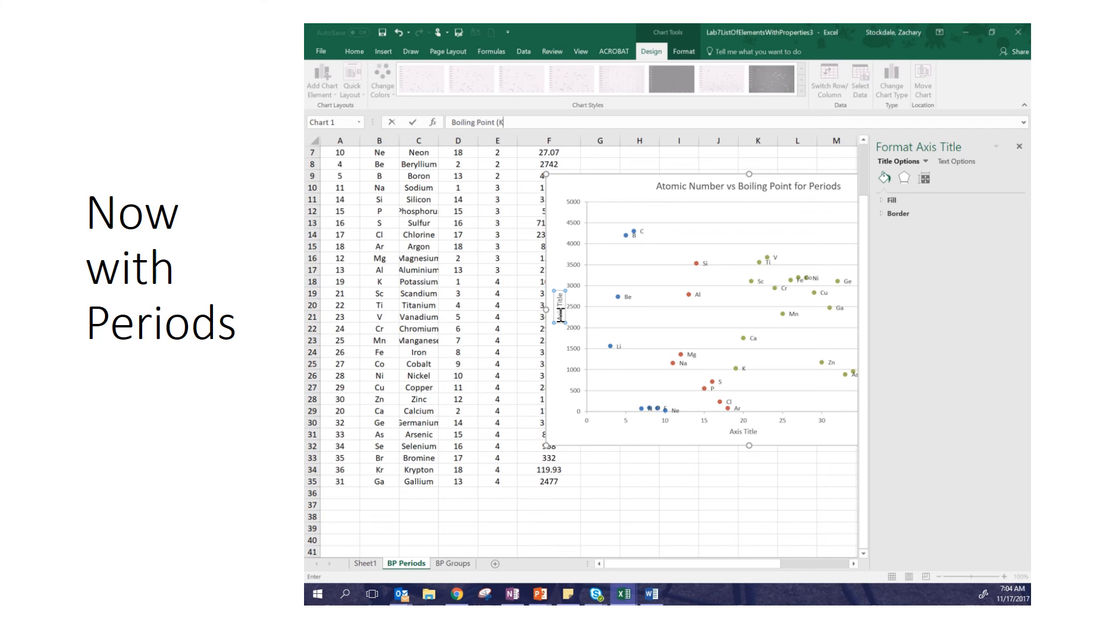
pyautogui.click(743, 432)
pyautogui.write('Atomic')
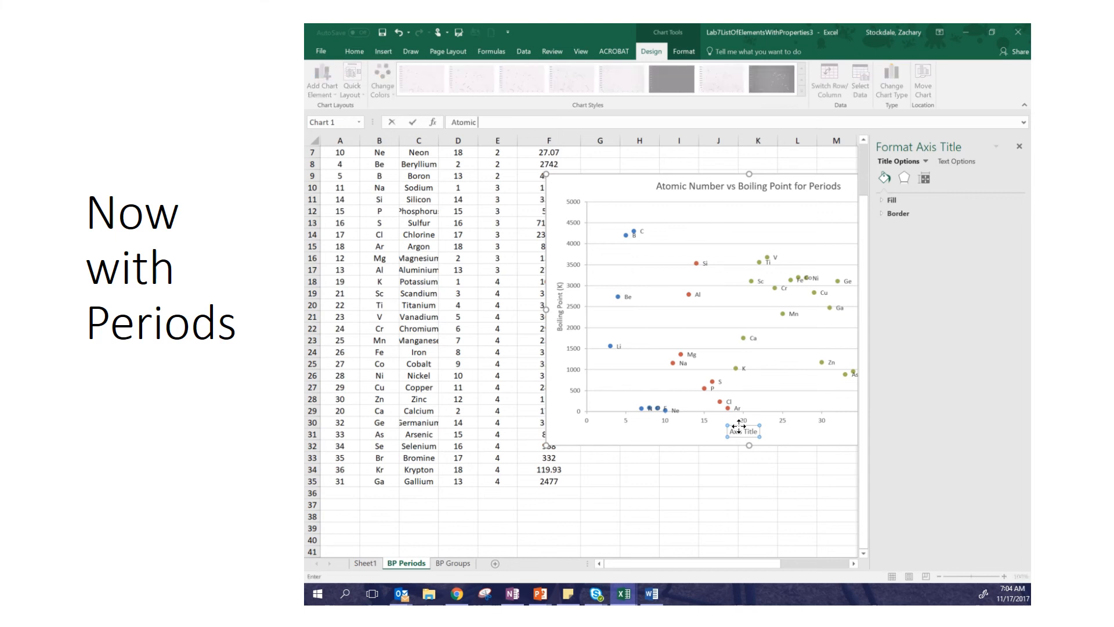
pyautogui.write(' Number')
pyautogui.press('Return')
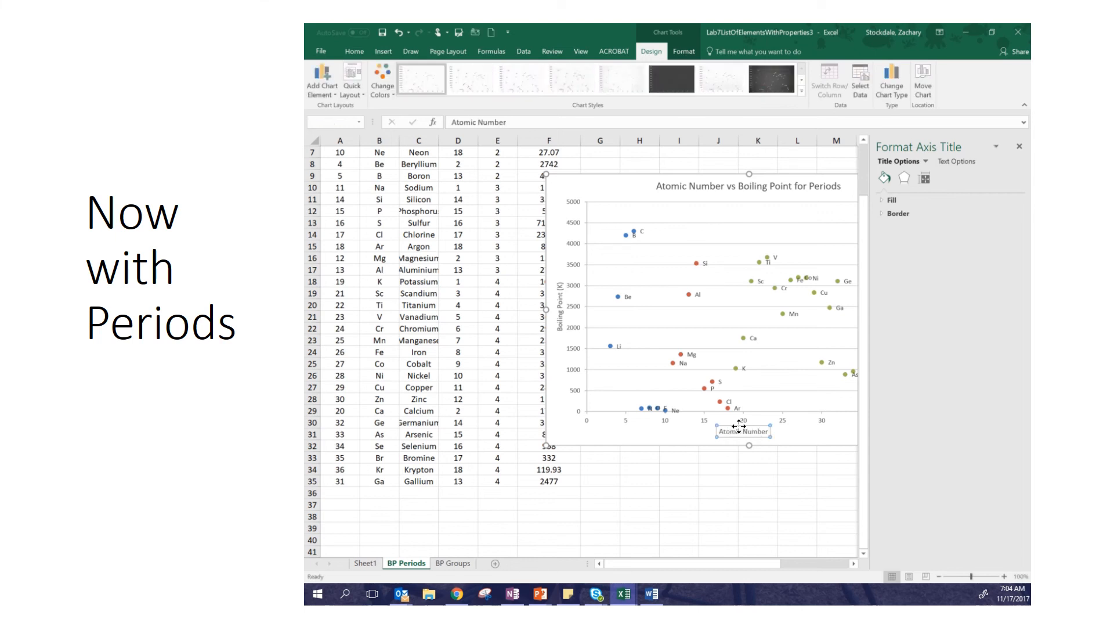
pyautogui.click(739, 466)
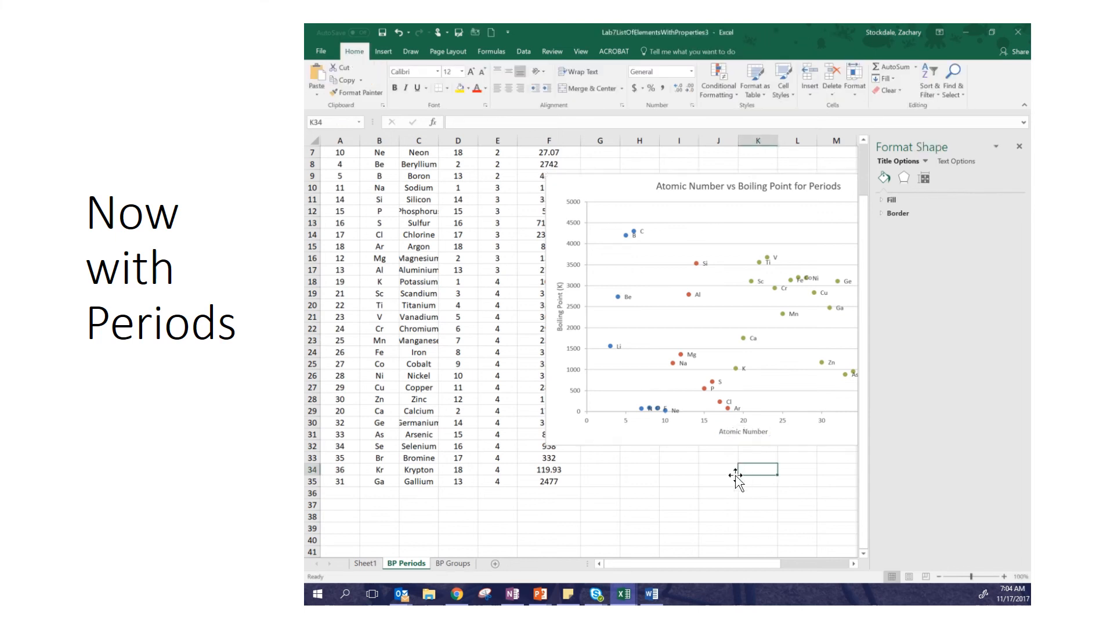
pyautogui.click(1018, 146)
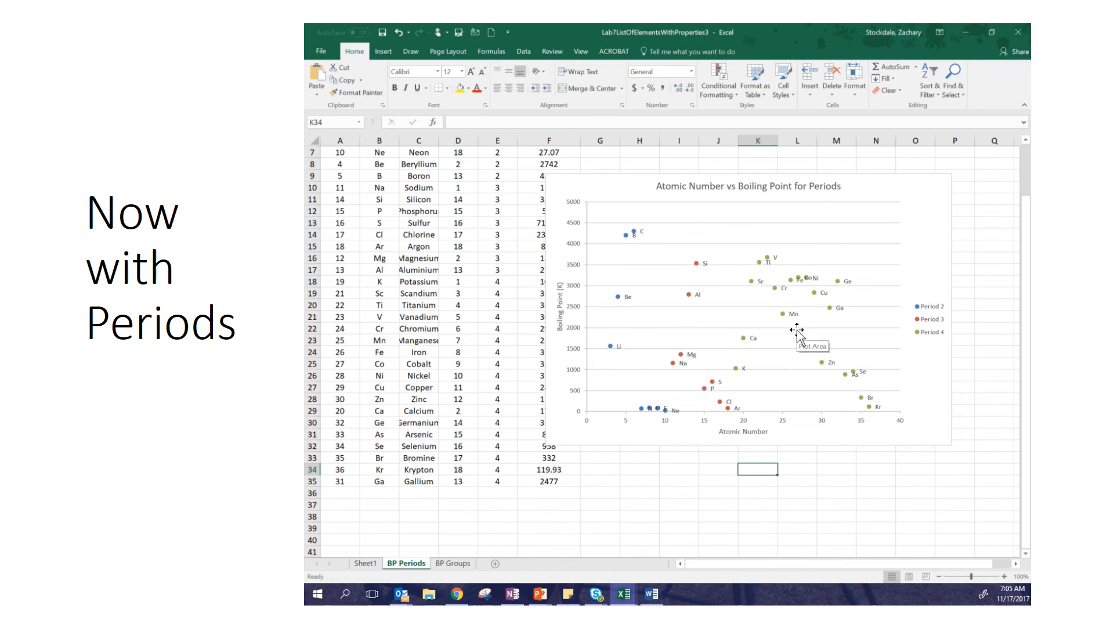
pyautogui.click(816, 292)
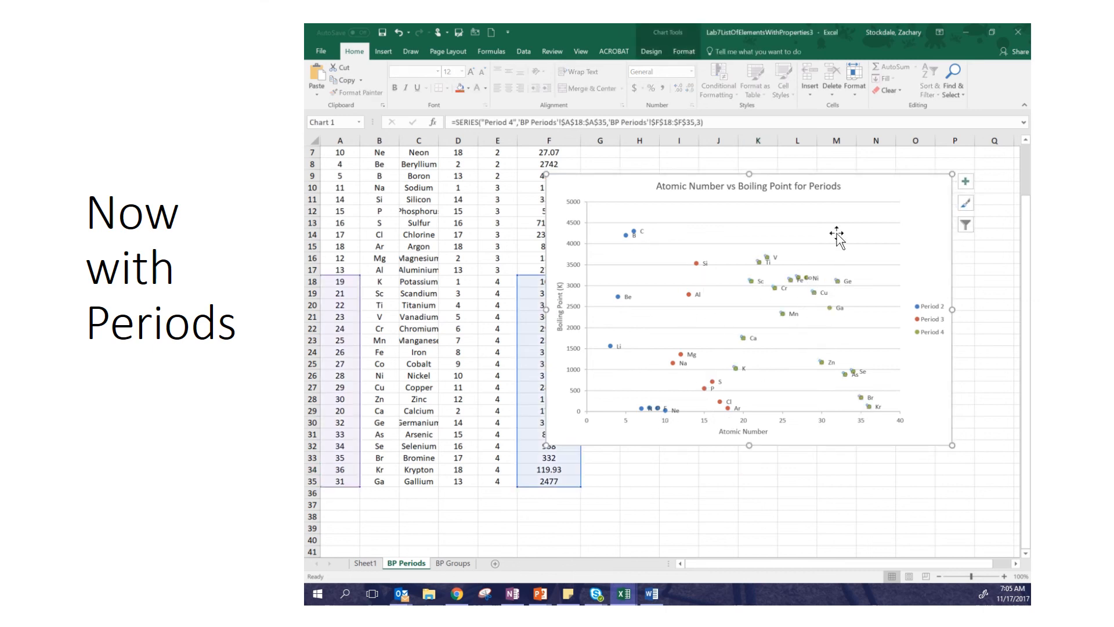
# - Try the Scatter with Smooth Lines and Markers type on the periods chart, and undo the chart type change
pyautogui.click(651, 51)
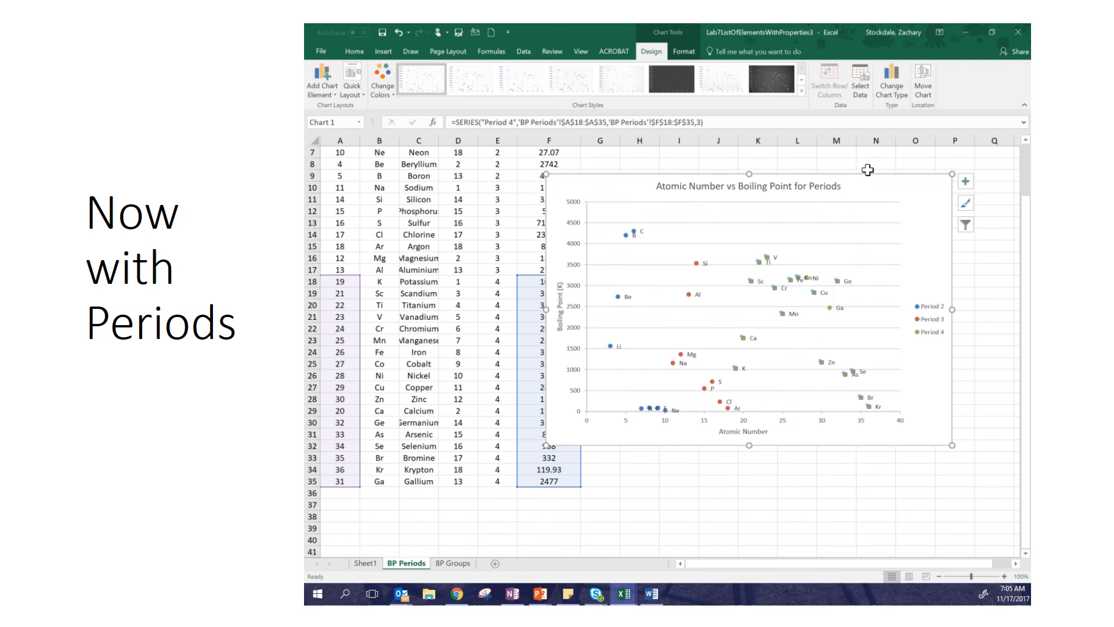
pyautogui.click(892, 87)
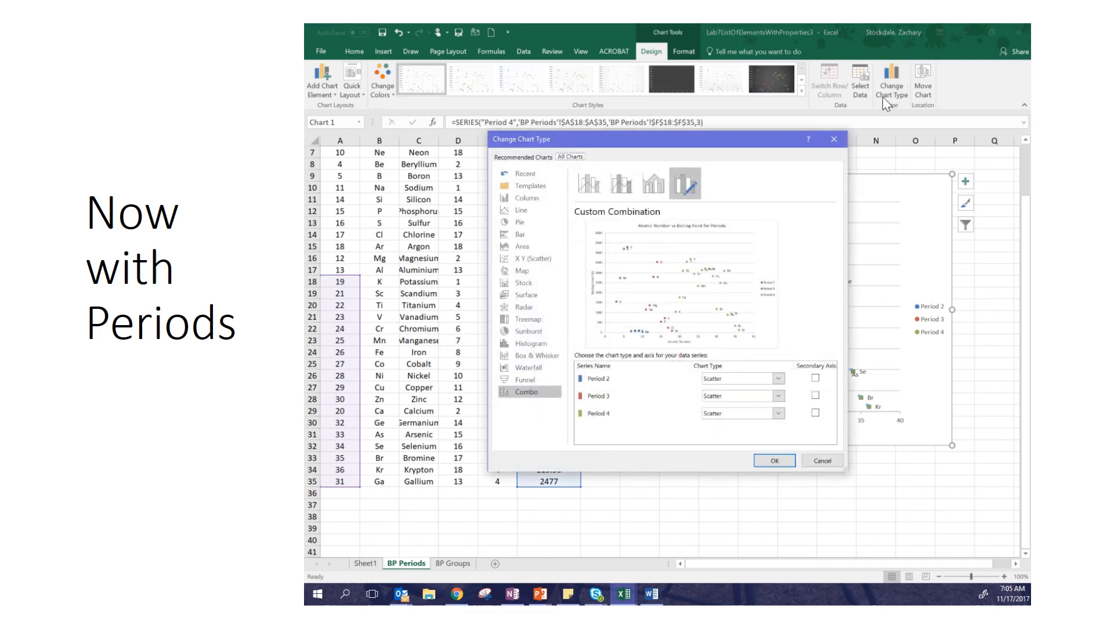
pyautogui.click(522, 257)
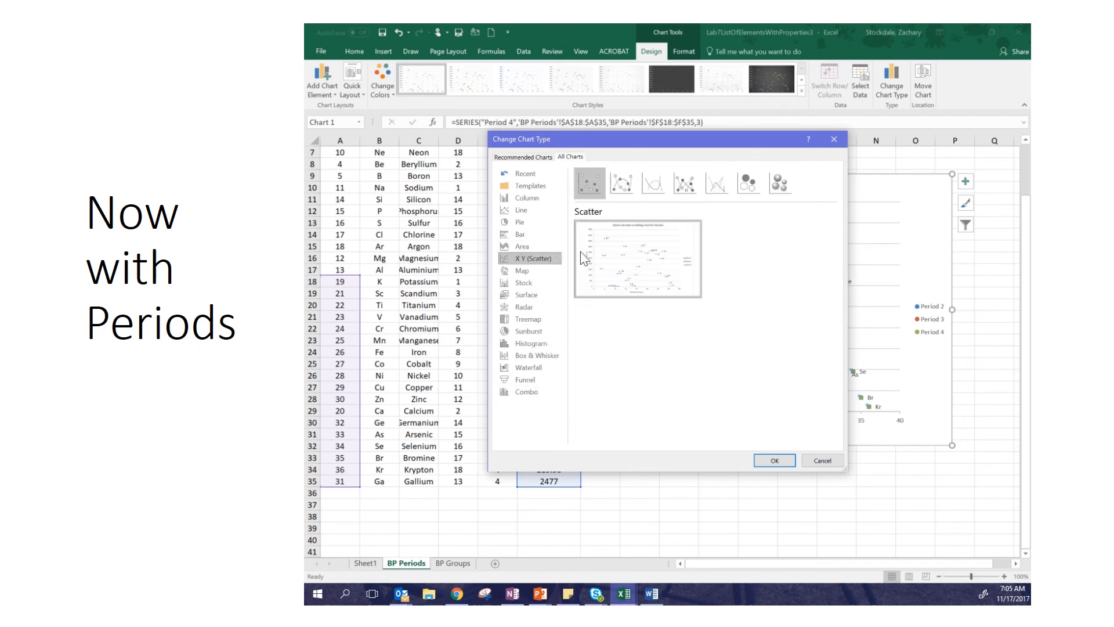
pyautogui.click(624, 182)
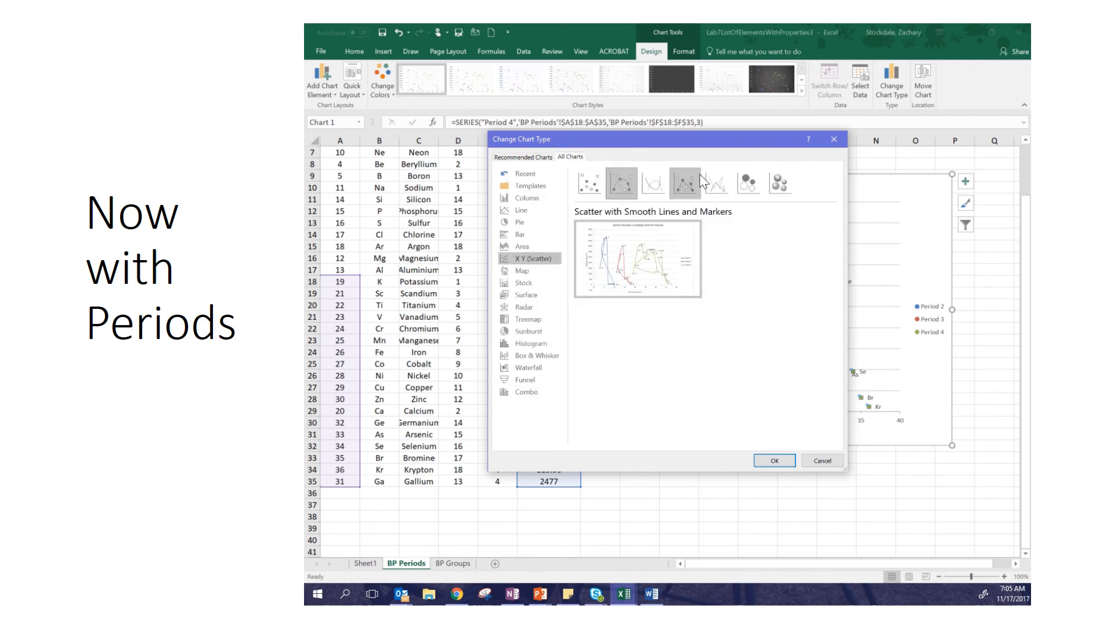
pyautogui.moveTo(709, 143); pyautogui.dragTo(602, 232)
pyautogui.click(663, 545)
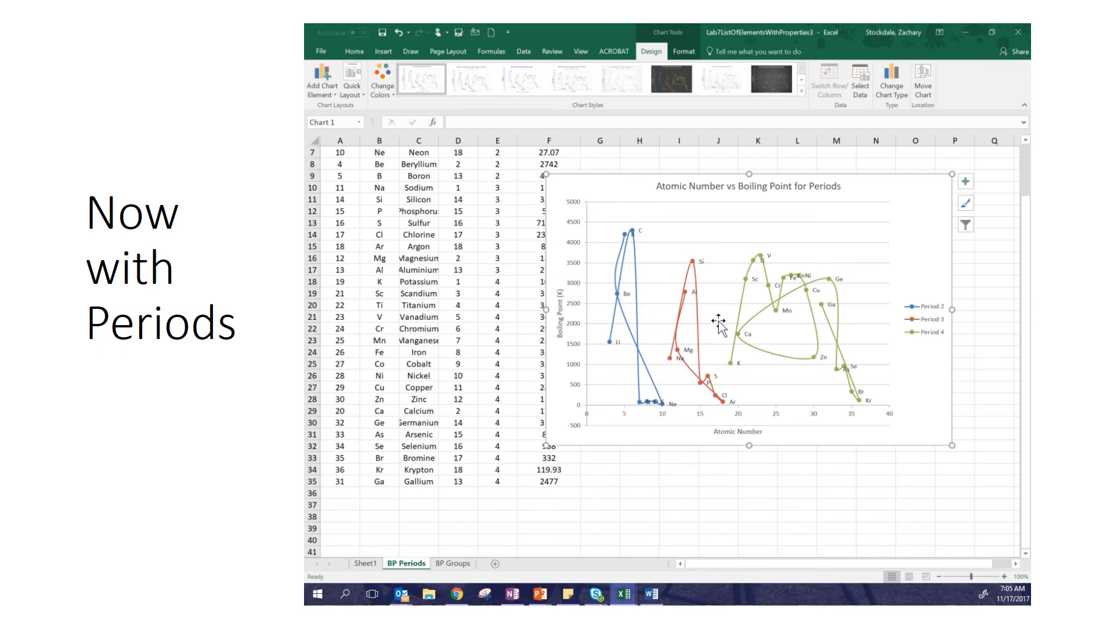
pyautogui.hotkey('ctrl', 'z')
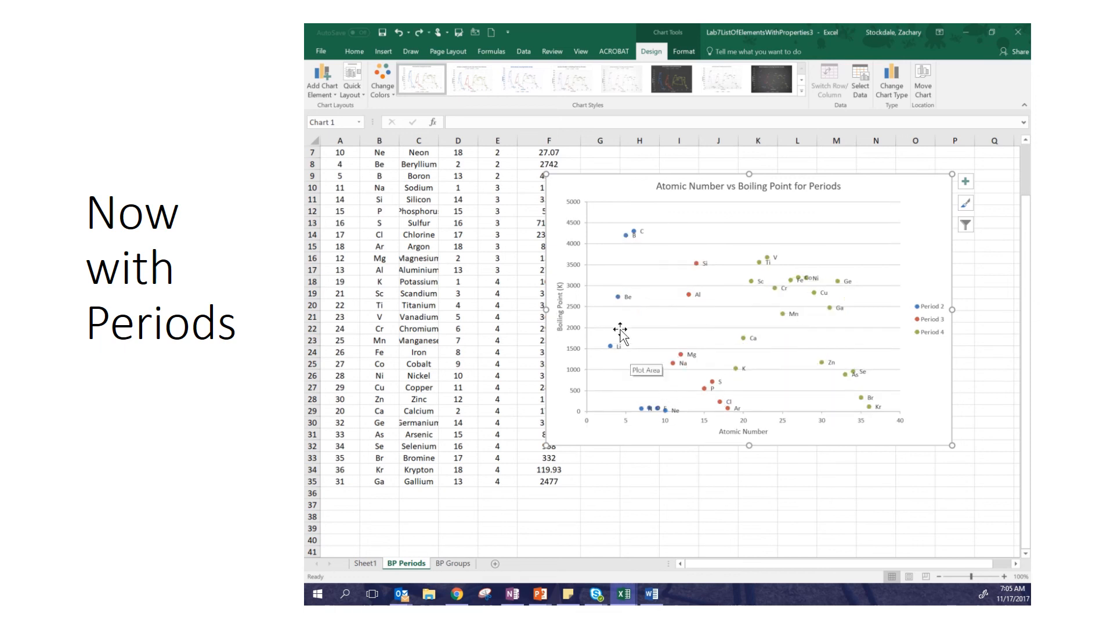
# - Review the trendline types available for the Period 2 series and choose None
pyautogui.click(611, 297)
pyautogui.click(322, 77)
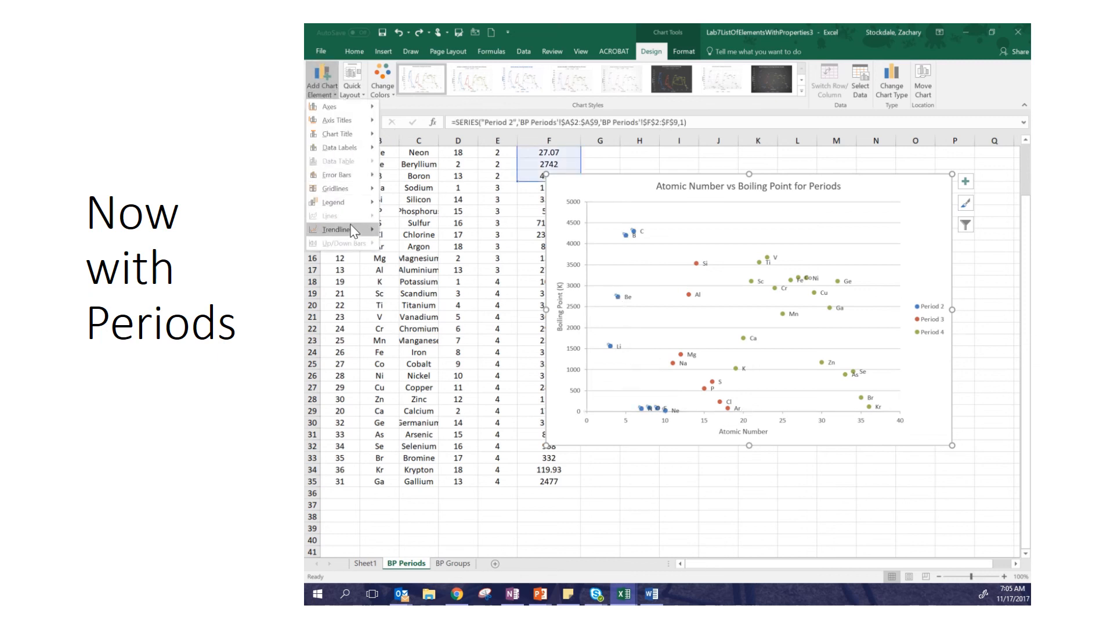
pyautogui.moveTo(354, 231)
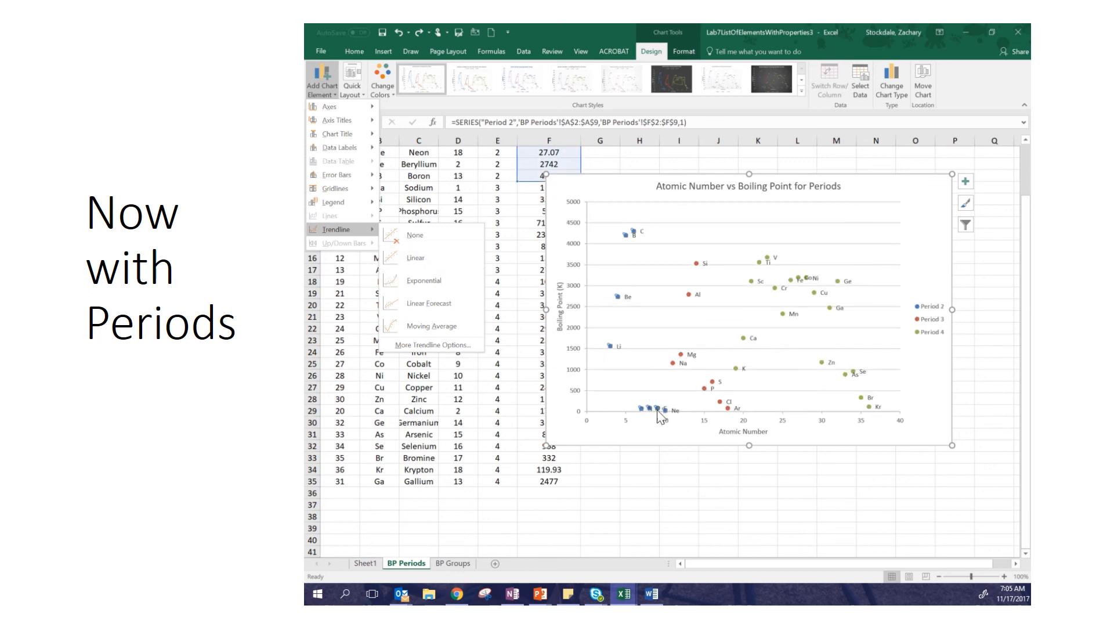
pyautogui.click(421, 237)
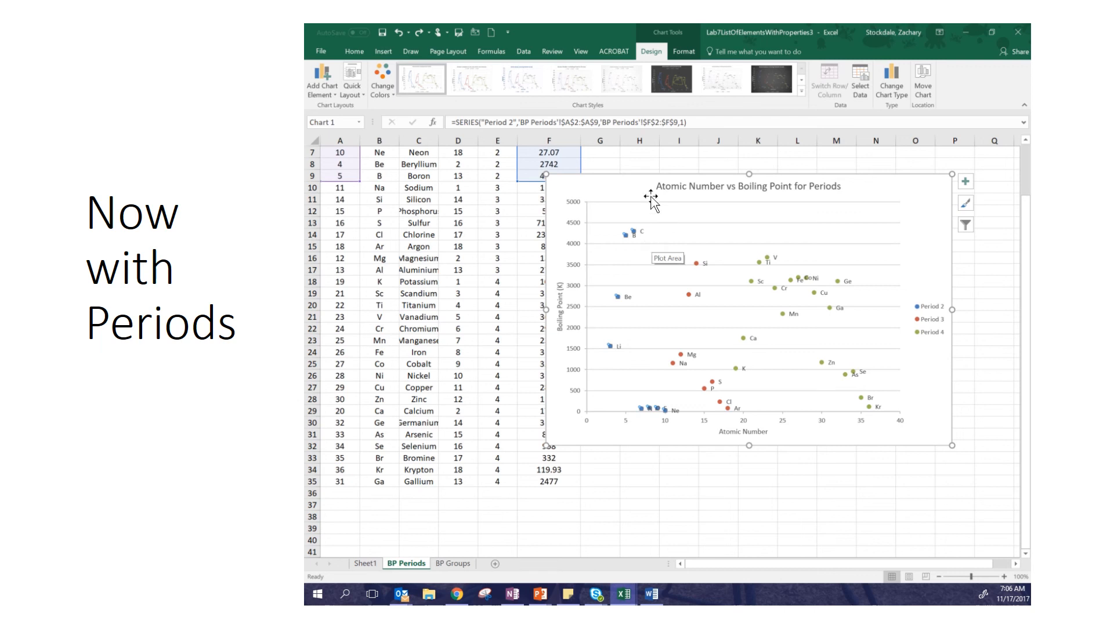
# - Move the periods chart clear of the boiling point data in column F
pyautogui.moveTo(636, 188); pyautogui.dragTo(677, 197)
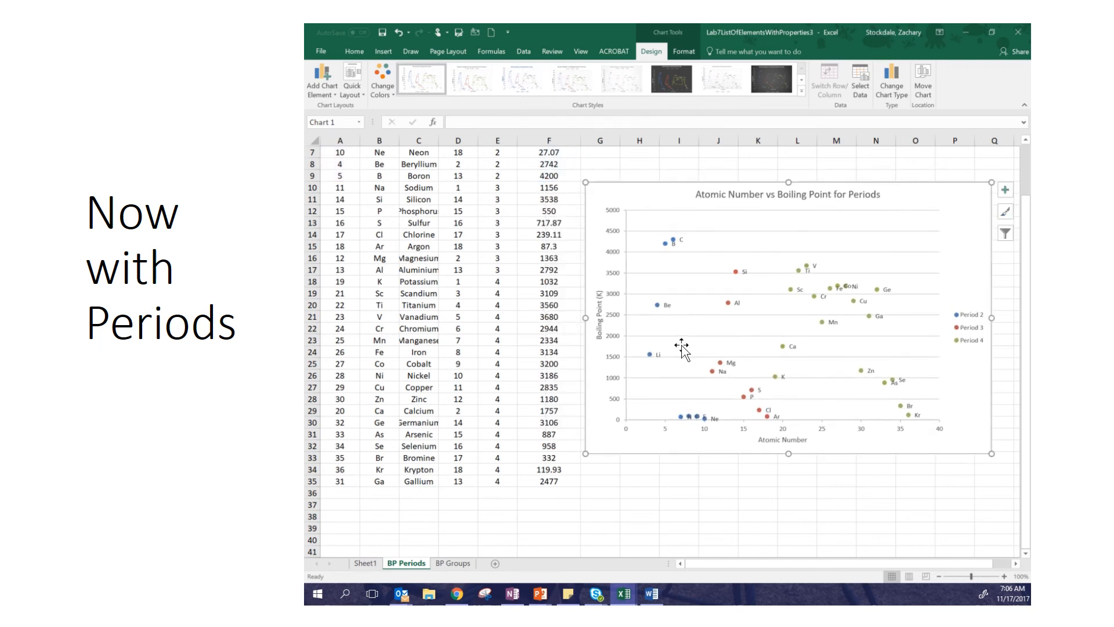
# - Compare the boiling point trends in the BP Groups chart with those in the BP Periods chart
pyautogui.click(453, 563)
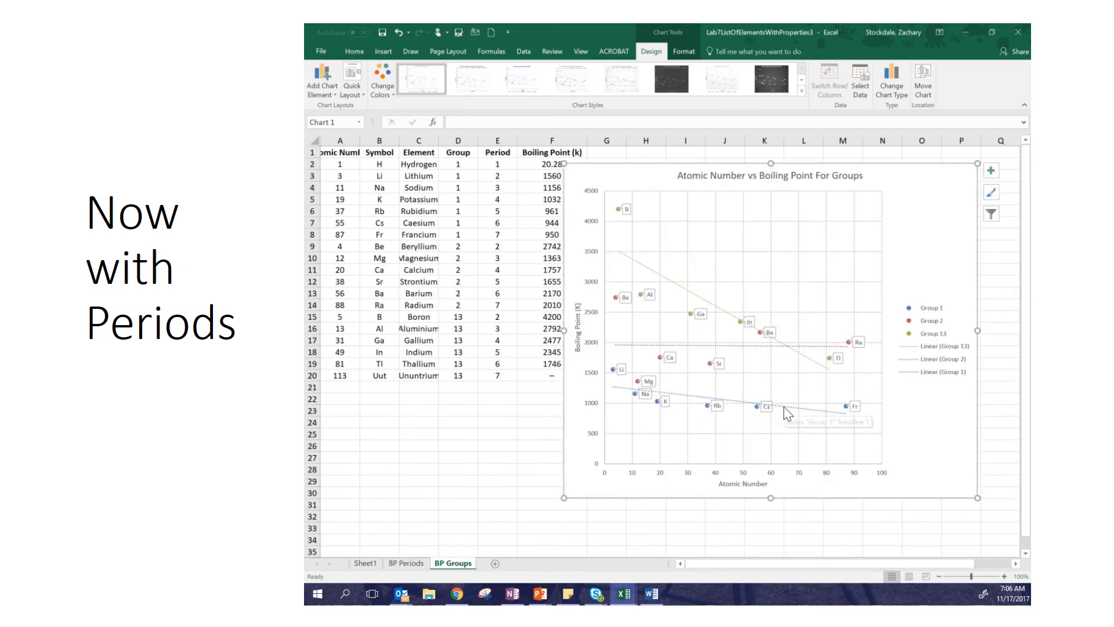
pyautogui.click(416, 564)
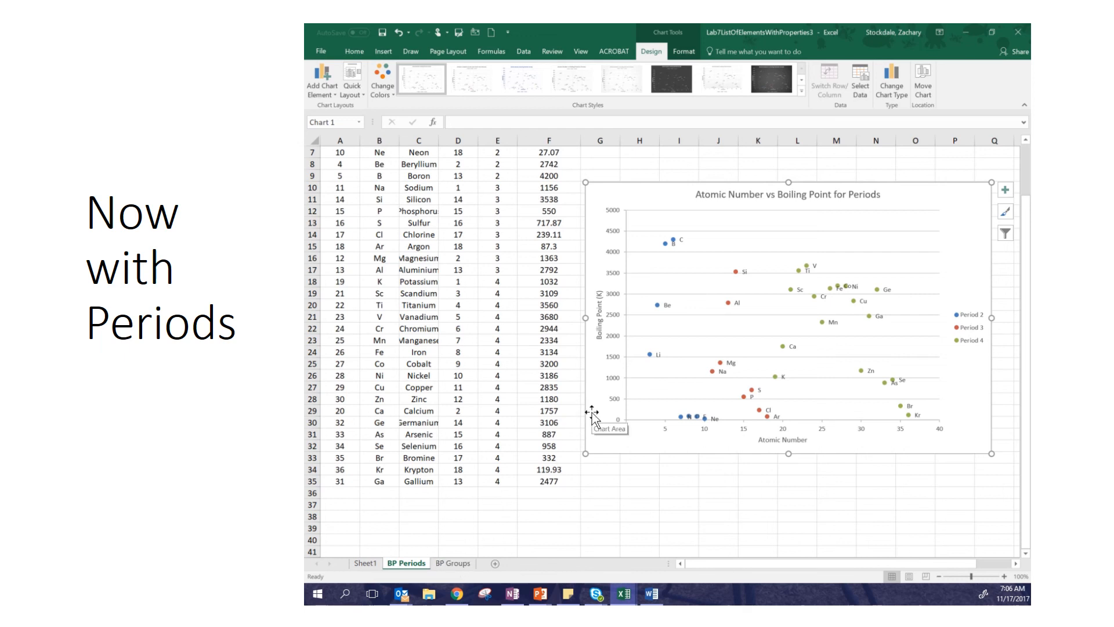
pyautogui.click(446, 563)
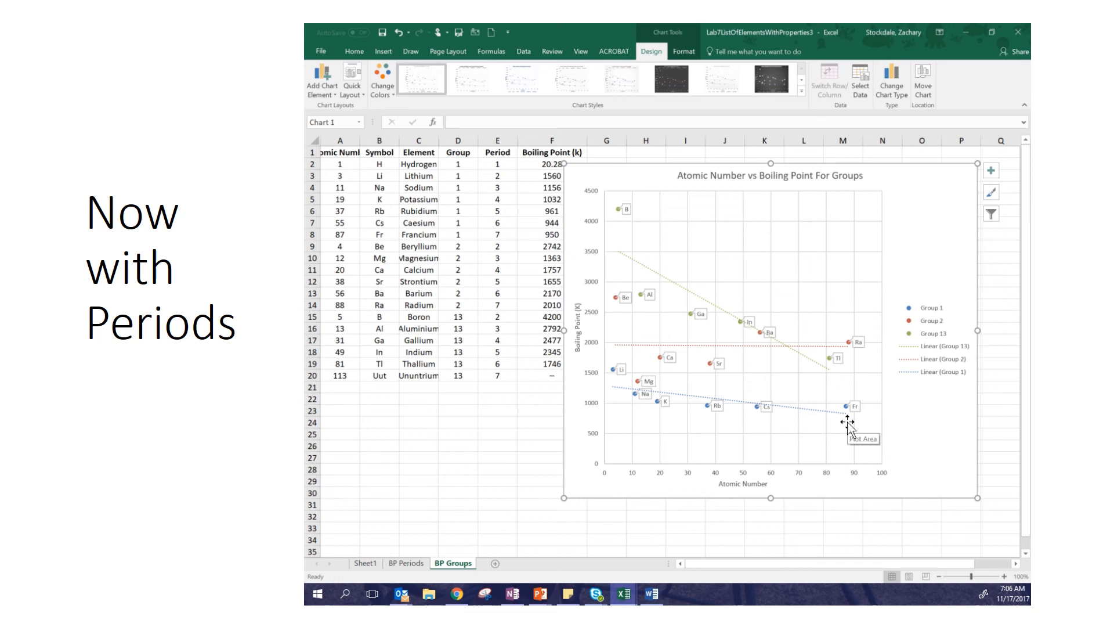
pyautogui.click(401, 564)
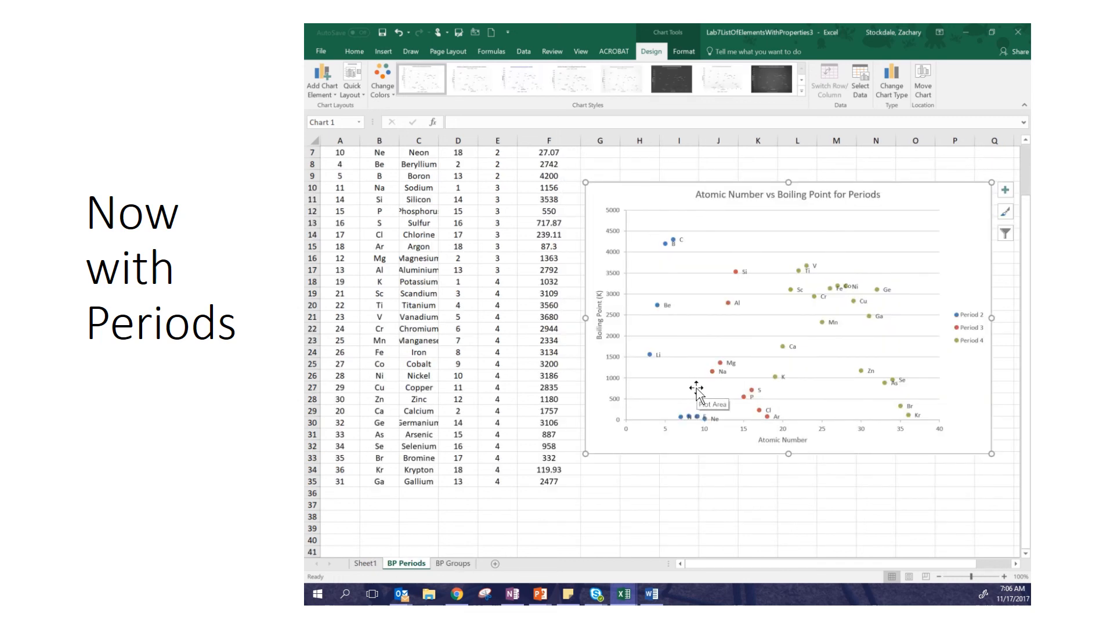
pyautogui.scroll(2, 684, 406)
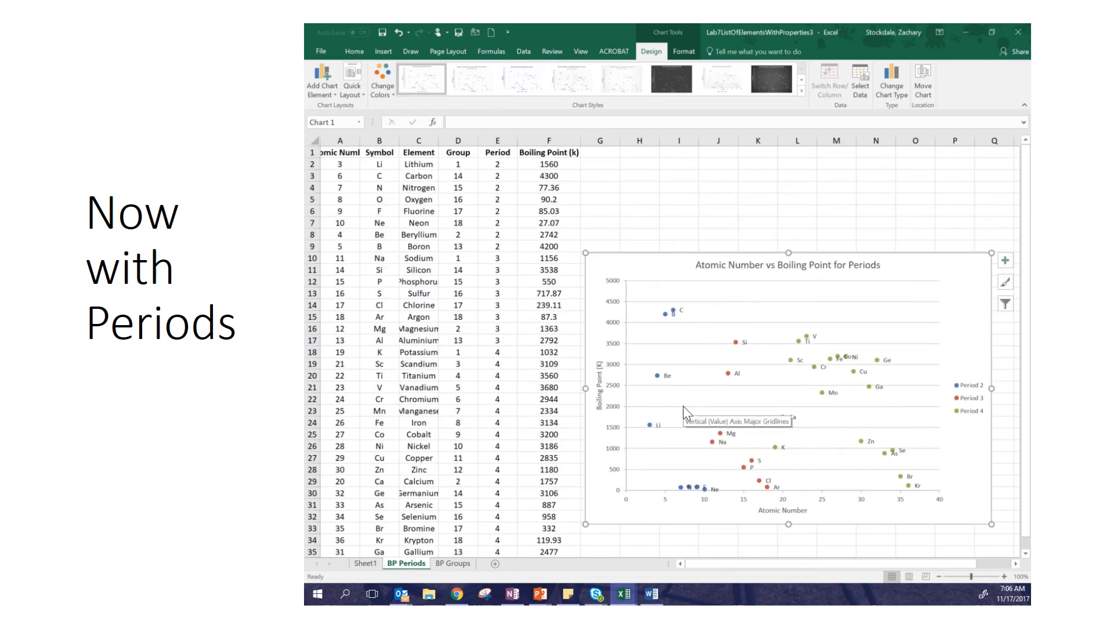